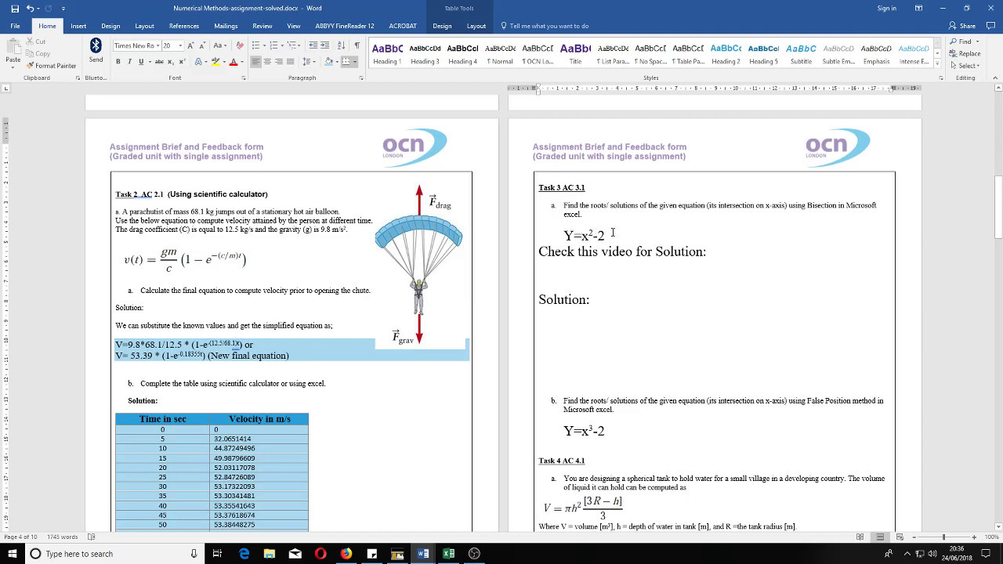
Switch from the Word assignment to the Question Task 2.1 d.xlsx workbook in Excel
left_click(448, 553)
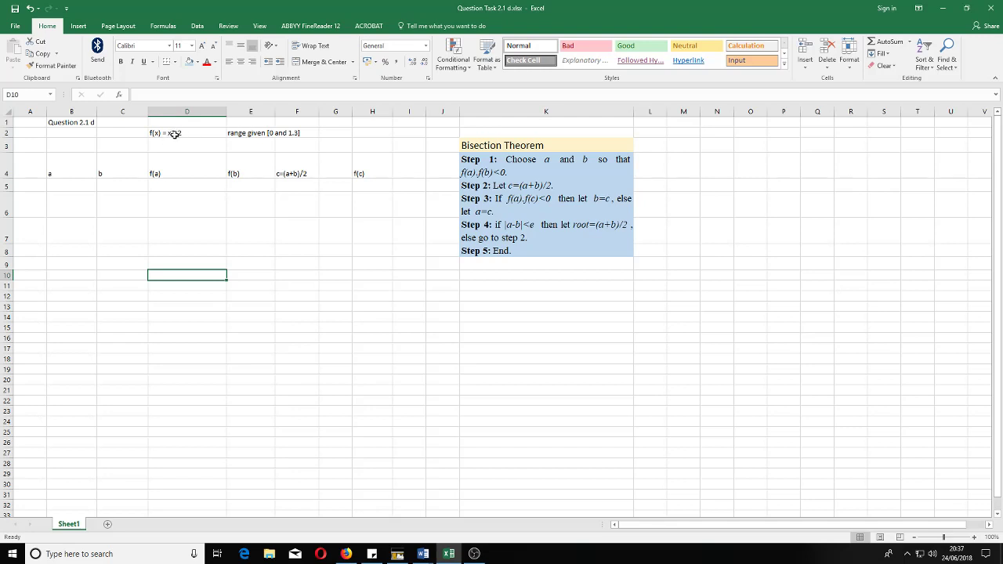
Delete the range note in E2 and add an x heading in M3
left_click(239, 133)
key("Delete")
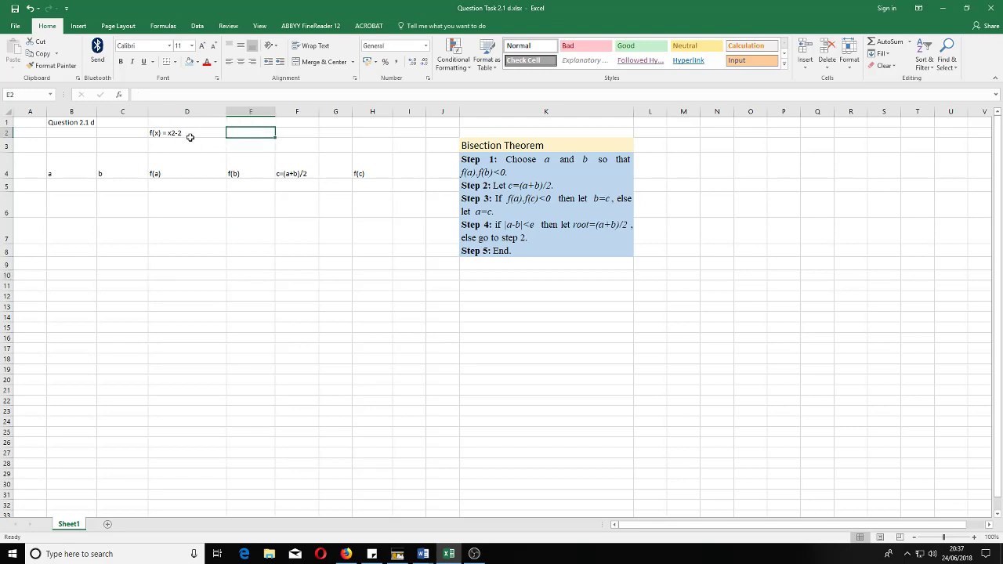
left_click(678, 148)
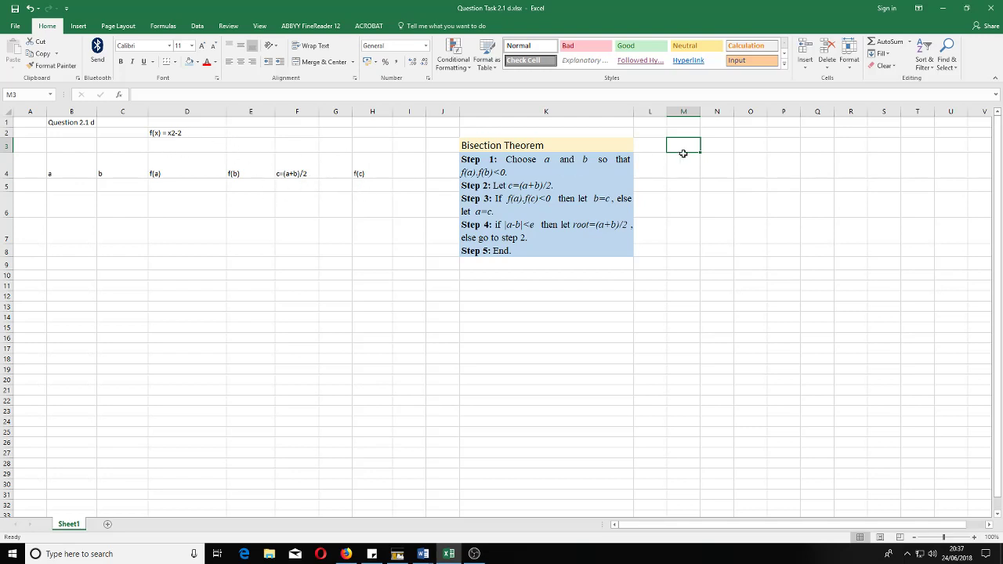
type("x")
left_click(690, 169)
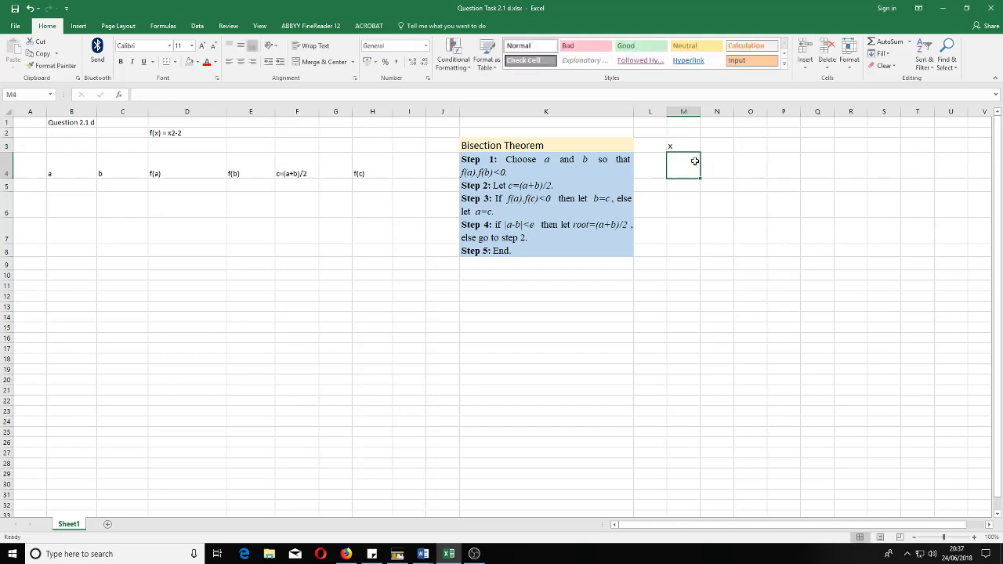
Enter the x values -5, -4 and -3 in M4:M6
type("-4")
key("Return")
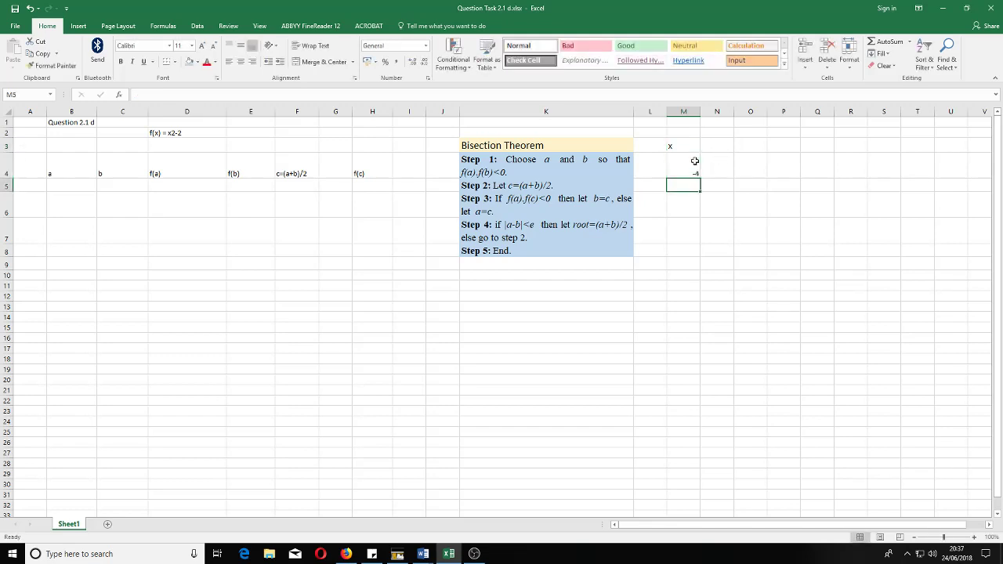
left_click(694, 161)
type("-5")
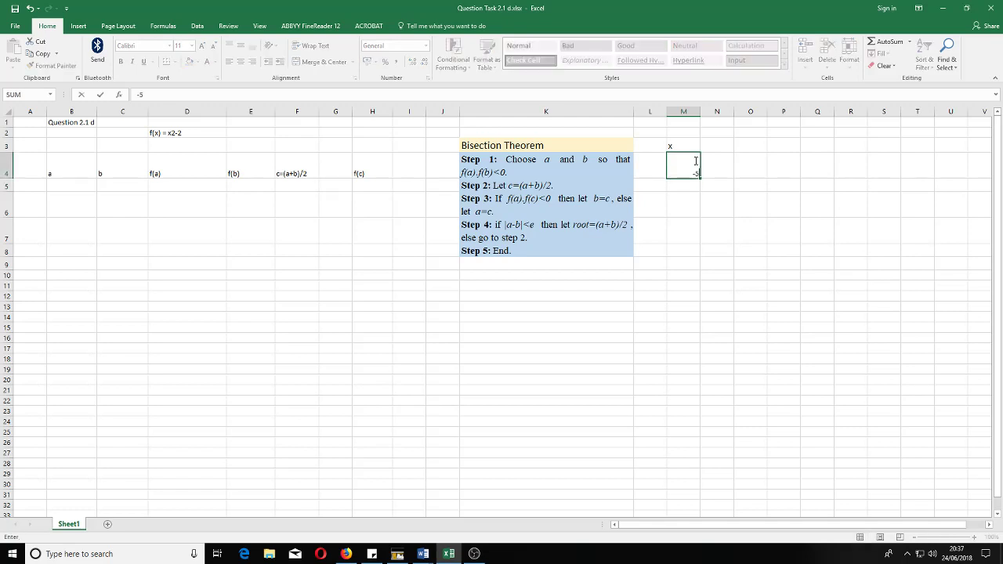
key("Return")
type("-4")
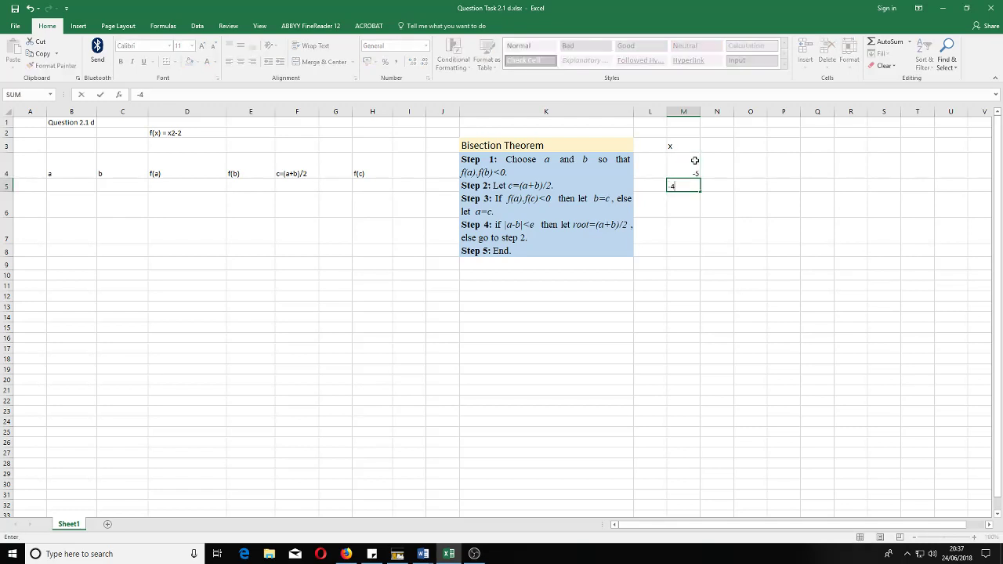
key("Return")
type("-3")
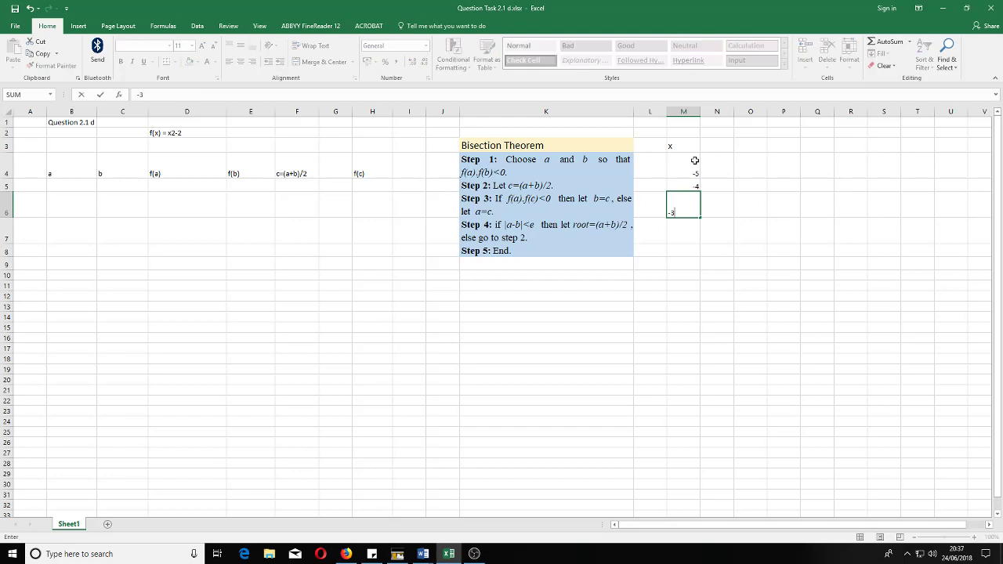
left_click(712, 198)
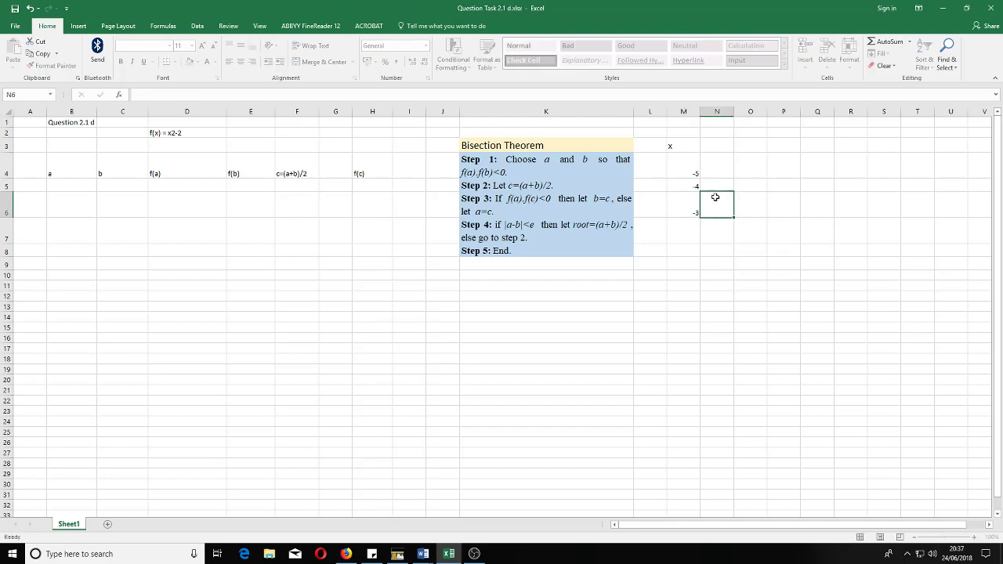
Fill the x series from -5 down to 5 in M14
left_click(692, 165)
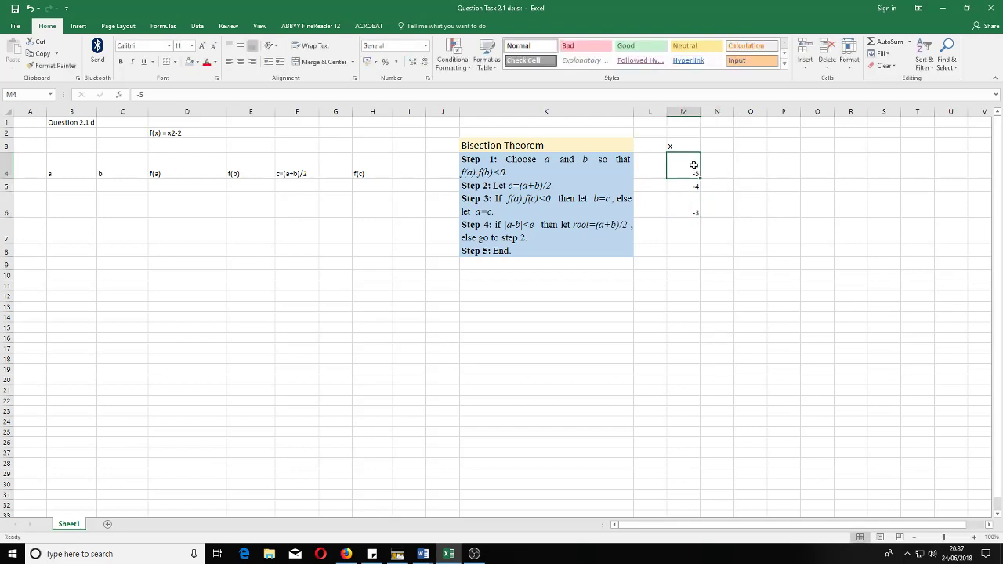
left_click_drag(690, 164, 691, 184)
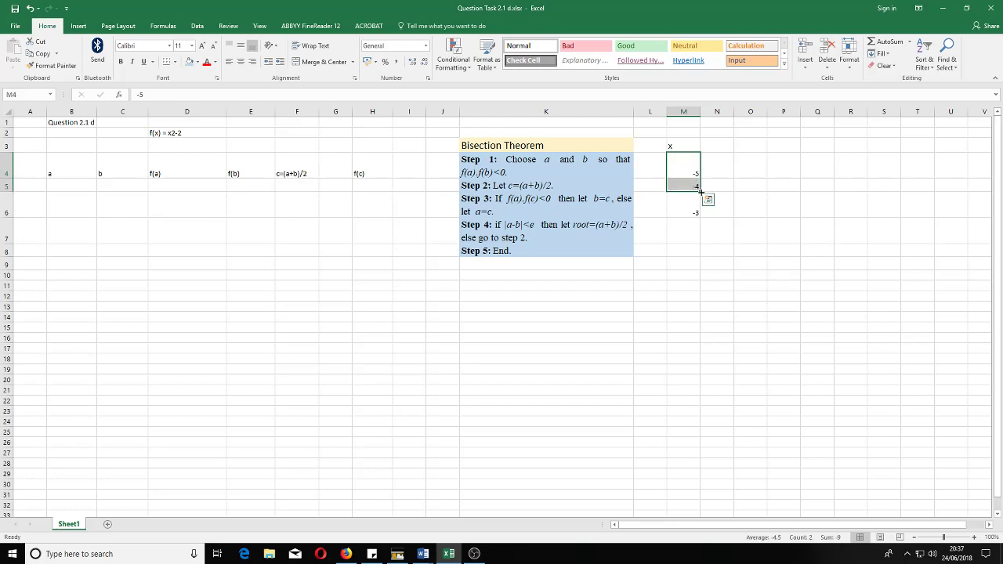
left_click_drag(699, 190, 702, 323)
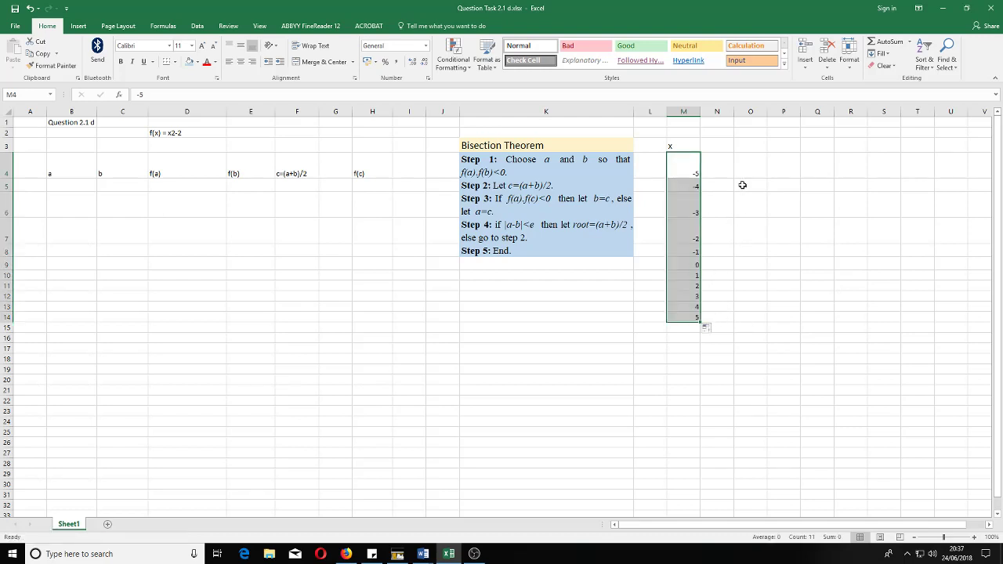
left_click_drag(725, 146, 722, 172)
left_click(725, 146)
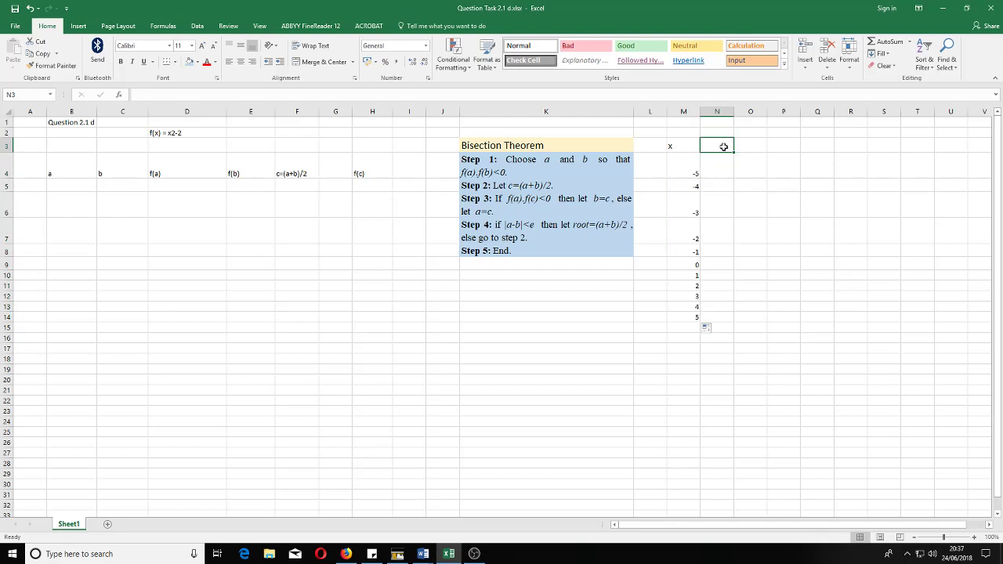
Head N3 as f(x) and enter =M4*M4-2 in N4
type("f(x")
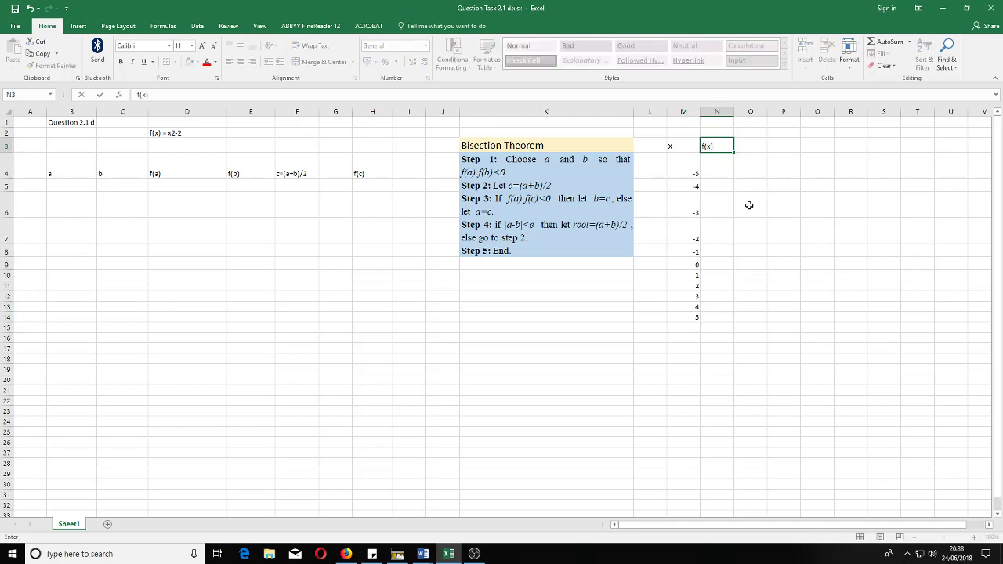
left_click(748, 204)
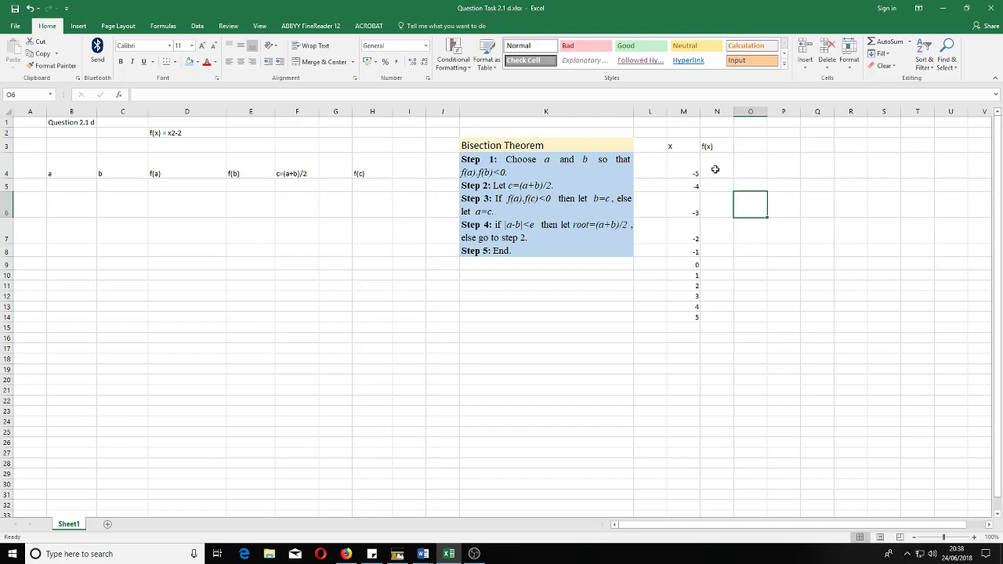
left_click(715, 169)
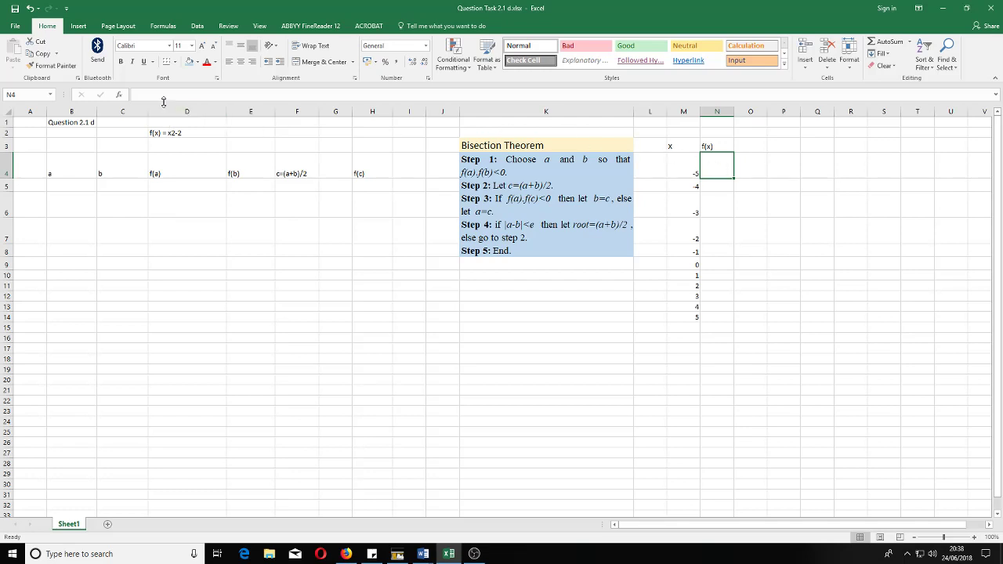
key("F2")
type("=")
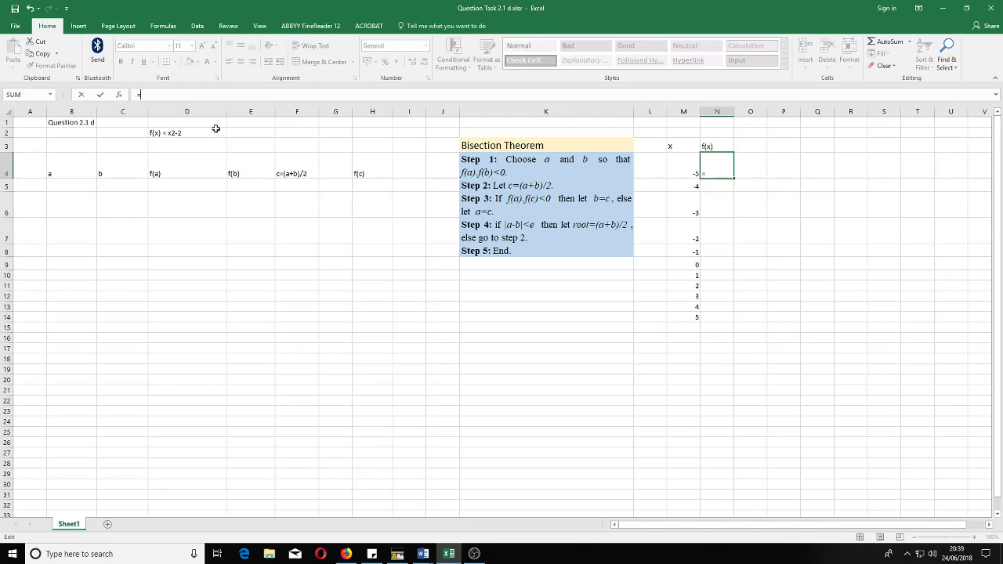
left_click(680, 165)
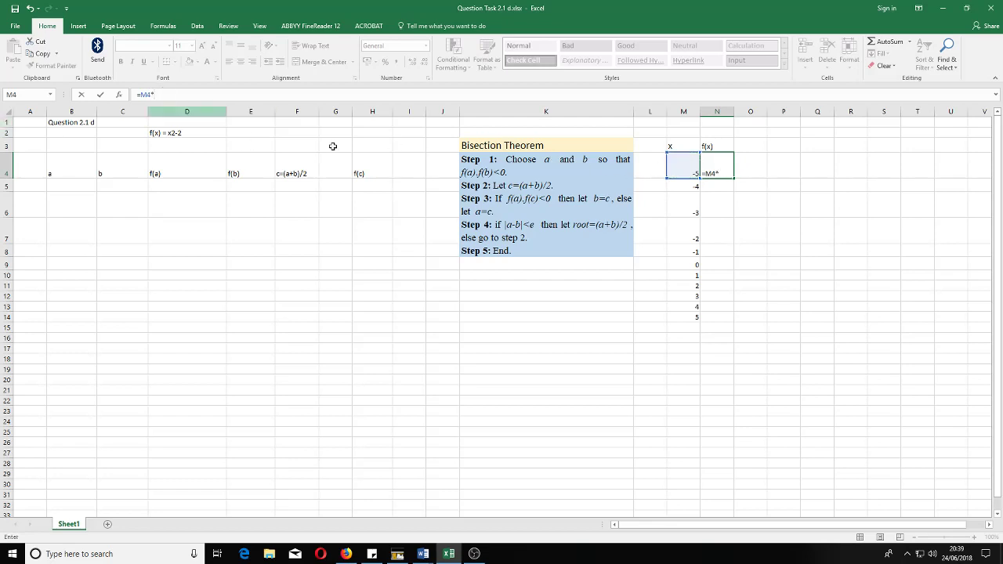
left_click(682, 165)
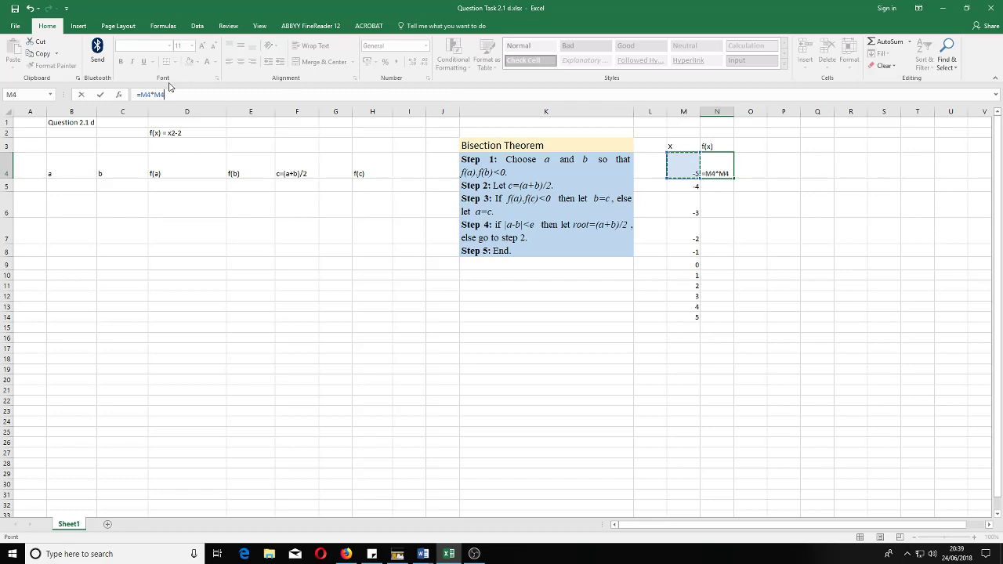
type("-2")
key("Return")
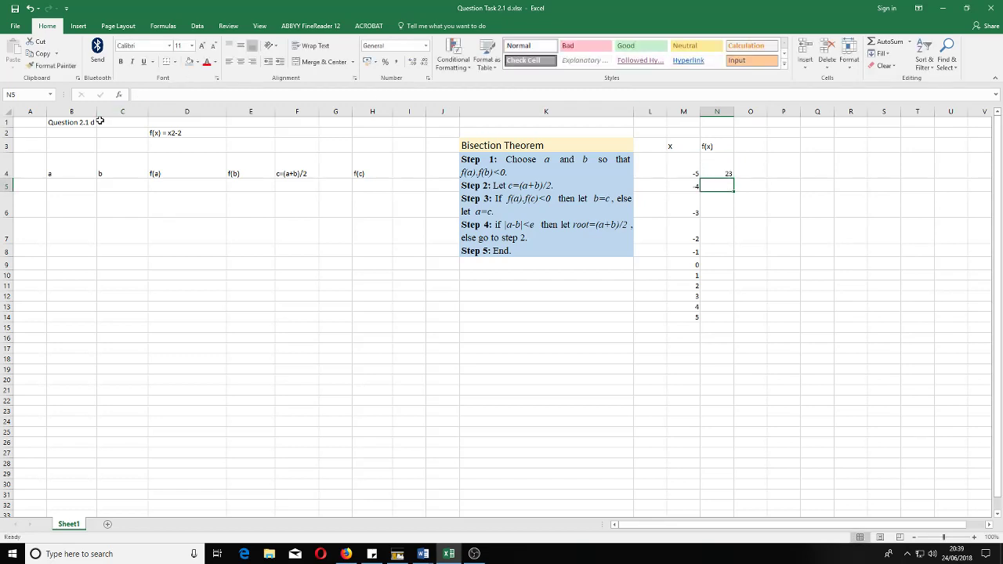
Copy the f(x) formula from N4 down to N14
left_click(729, 171)
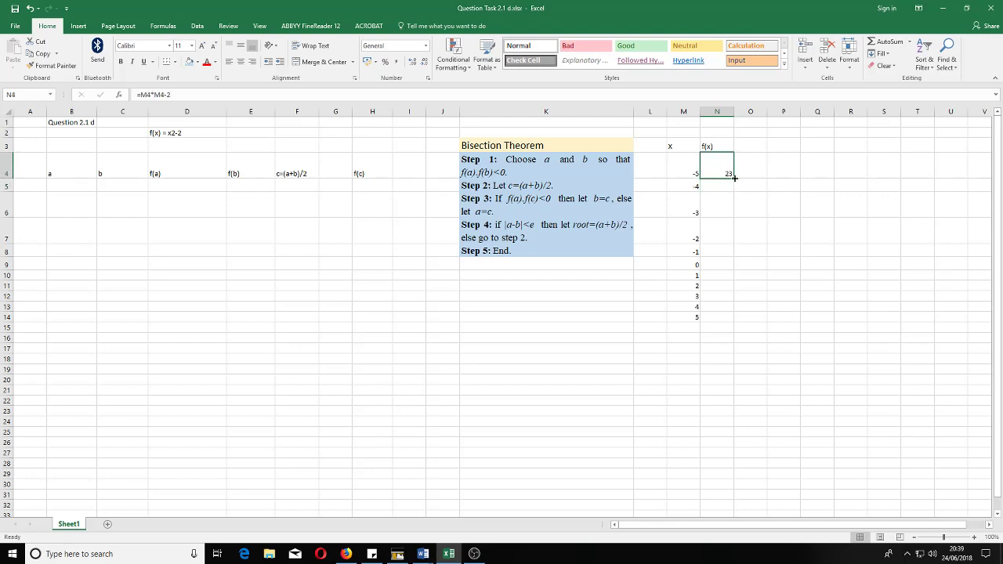
left_click_drag(732, 178, 731, 322)
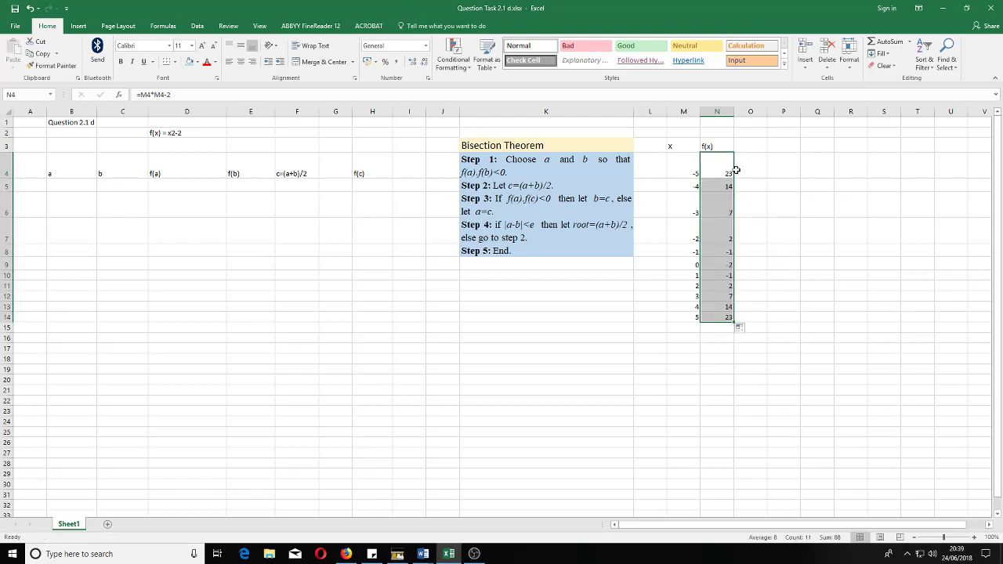
left_click(724, 169)
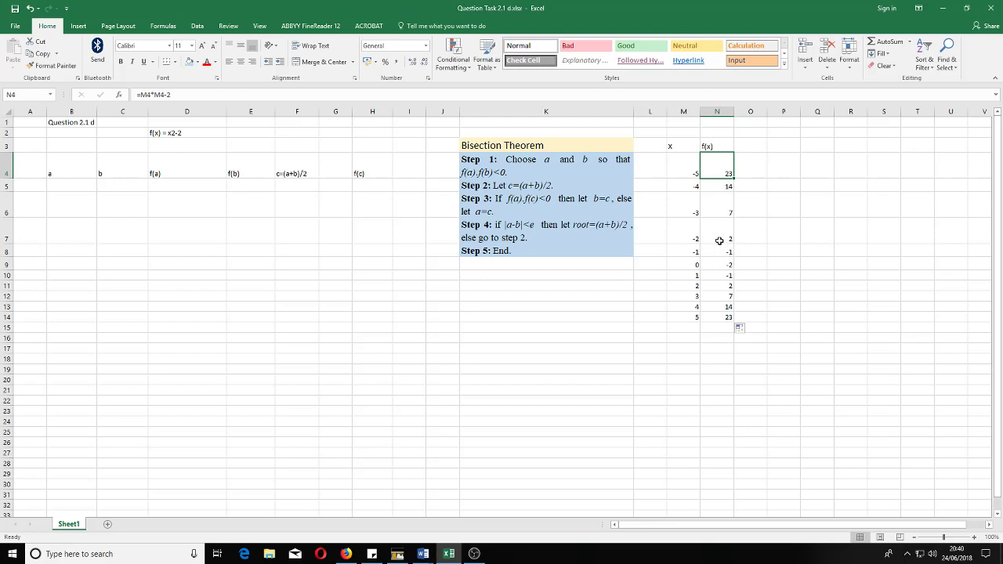
Label the sign-change rows x = -2 as a and x = -1 as b in column L
left_click_drag(694, 235, 717, 252)
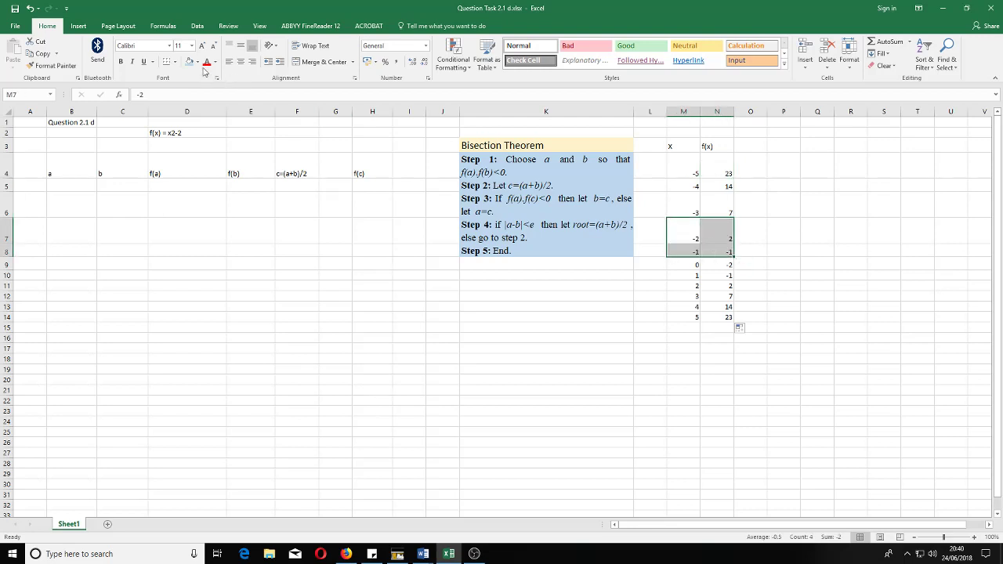
left_click(685, 236)
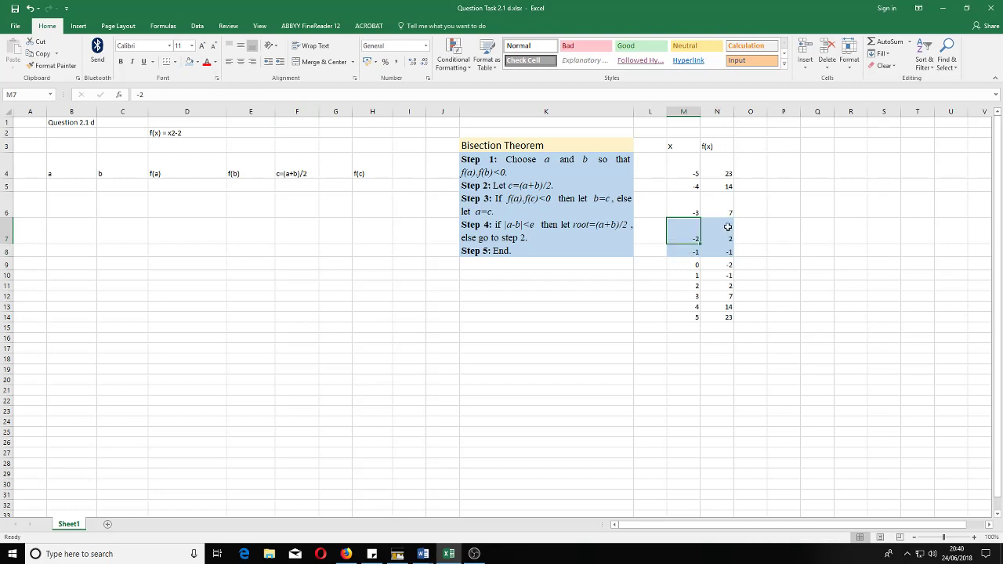
left_click(649, 233)
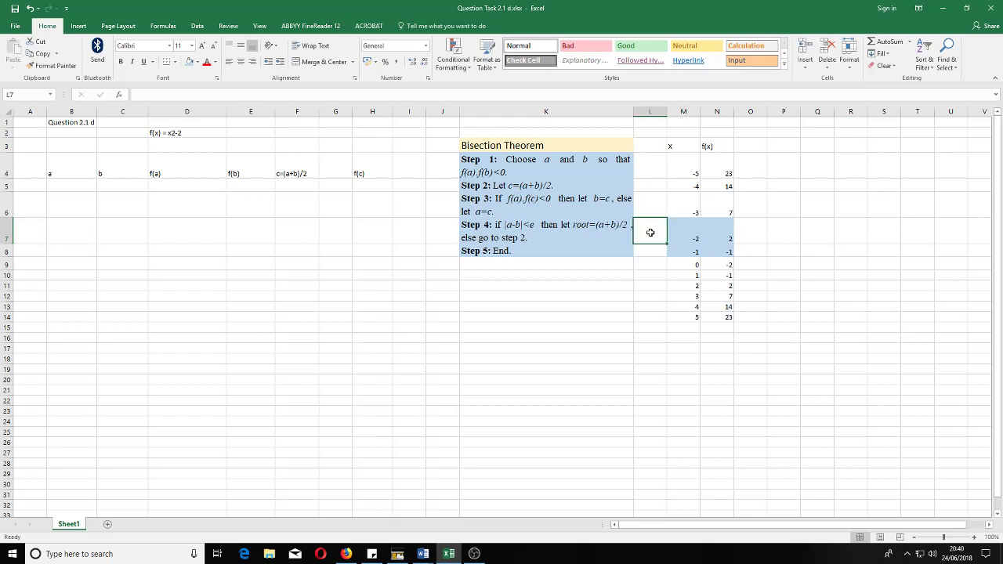
type("a")
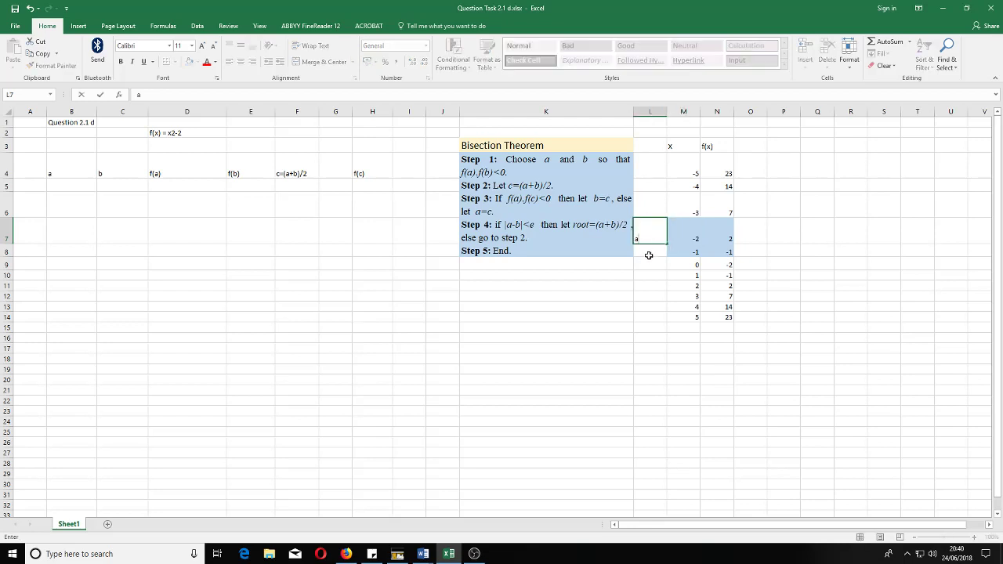
left_click(644, 251)
type("b")
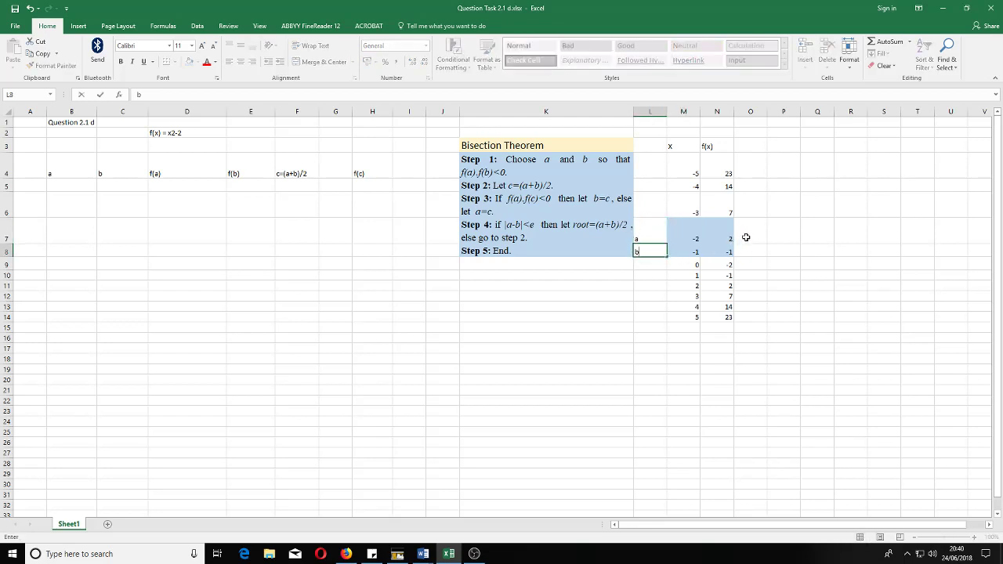
left_click(762, 235)
Add f(a) and f(b) labels in O7:O8 beside the function values
type("f(a")
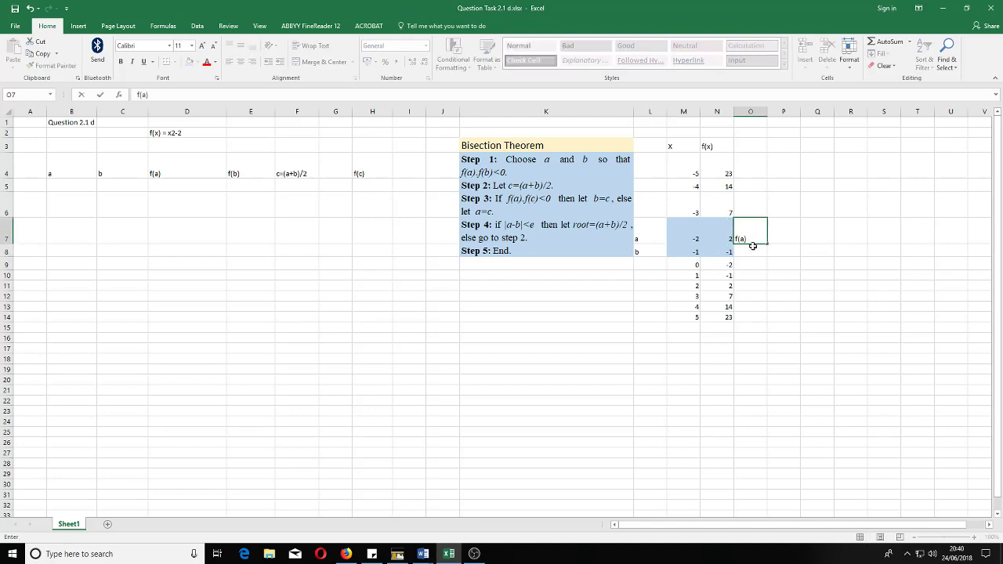
left_click(751, 251)
type("f")
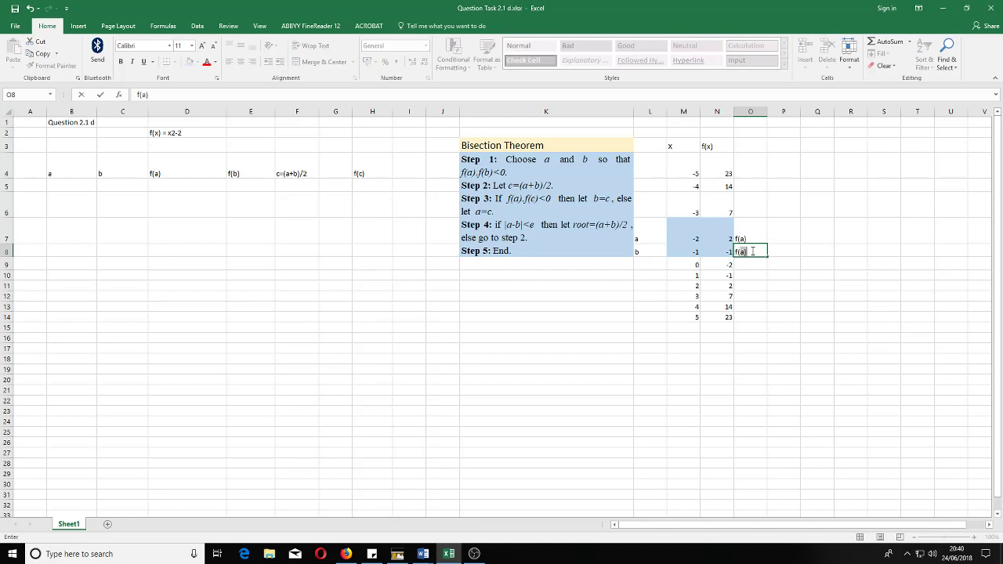
type("(b)")
left_click(765, 236)
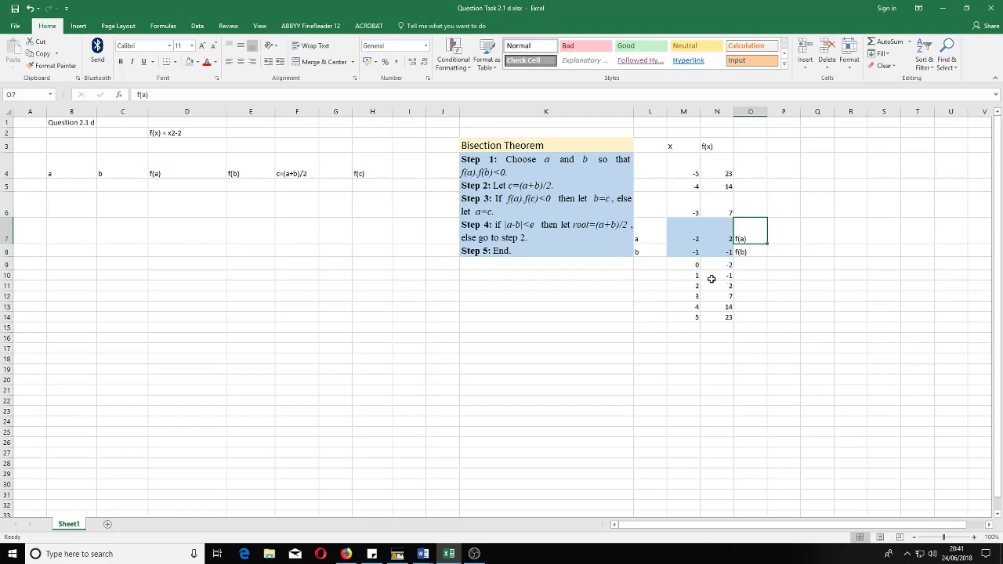
Shade the x = 1 and x = 2 rows (M10:N11) light blue
left_click_drag(690, 278, 719, 285)
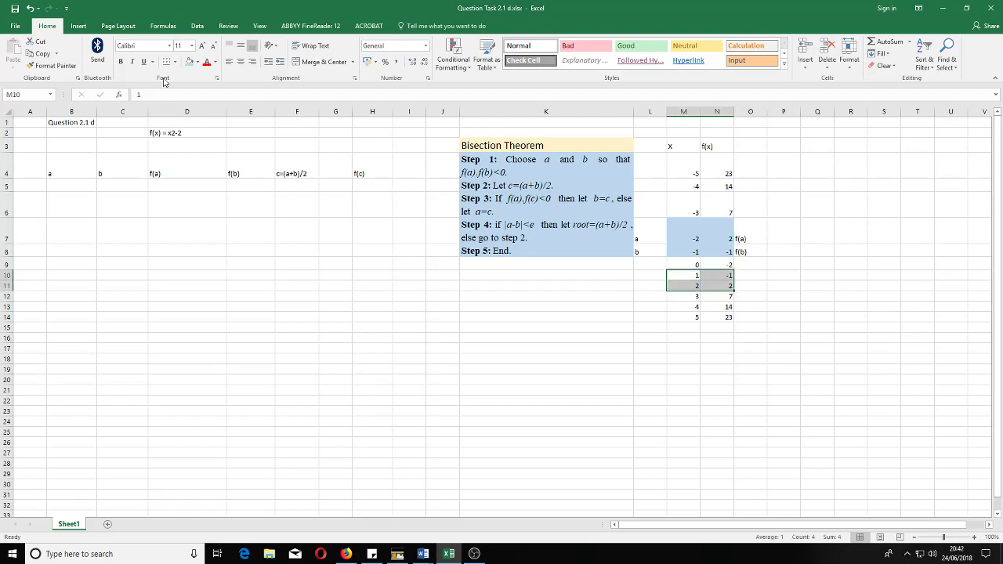
left_click(189, 61)
left_click(744, 313)
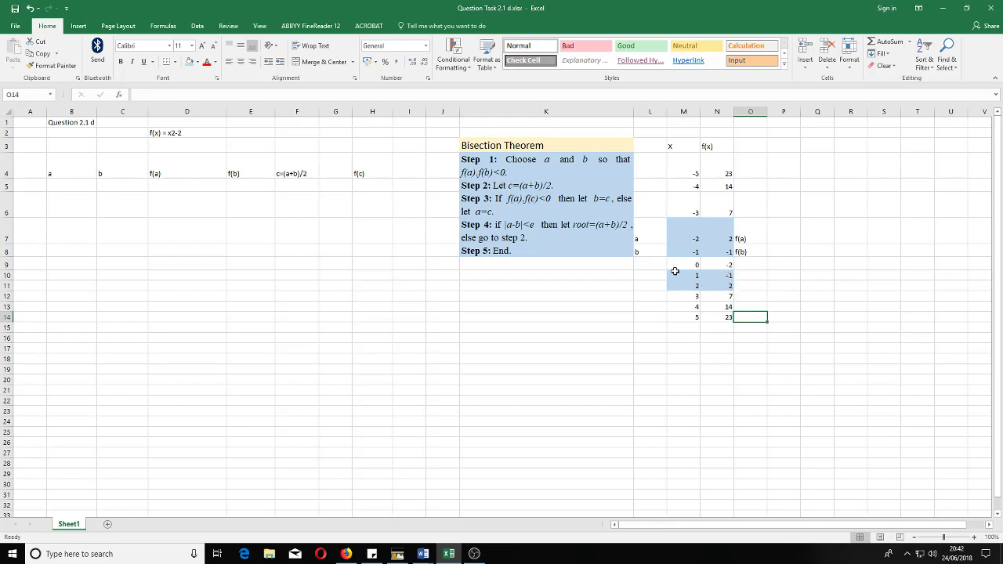
Label those rows a and b in L10:L11 and f(a), f(b) in O10:O11
left_click(651, 275)
type("a")
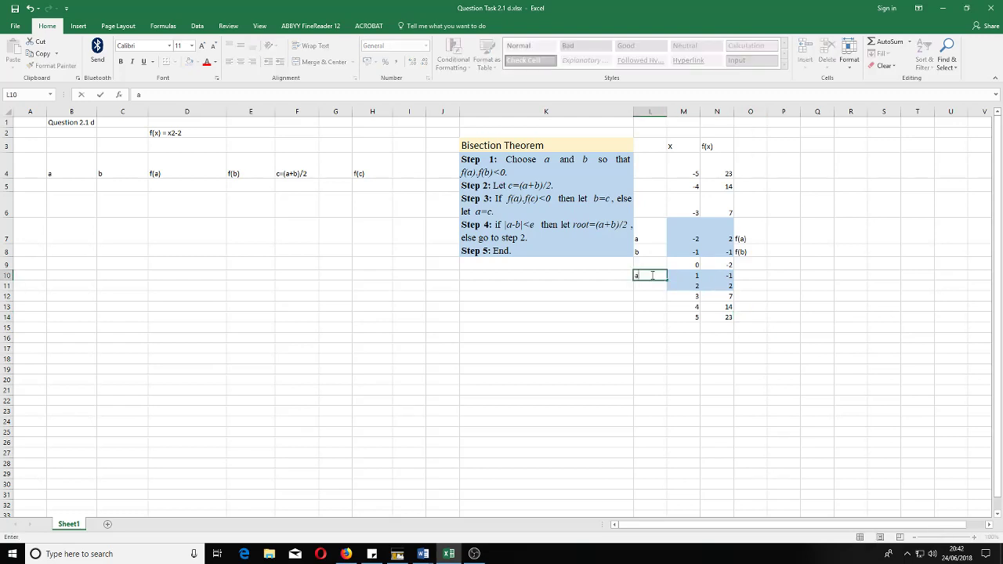
key("Return")
type("b")
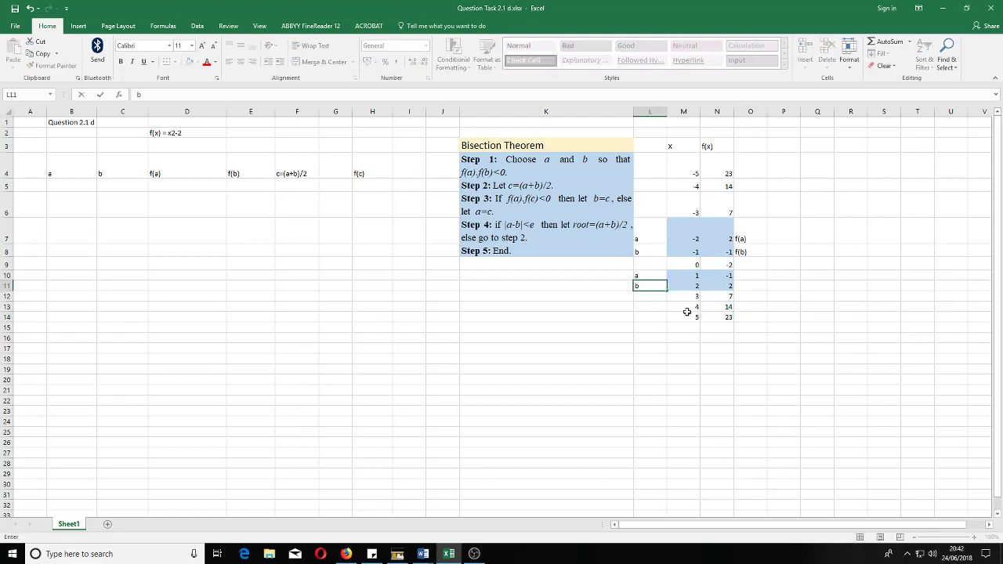
left_click(752, 277)
type("f")
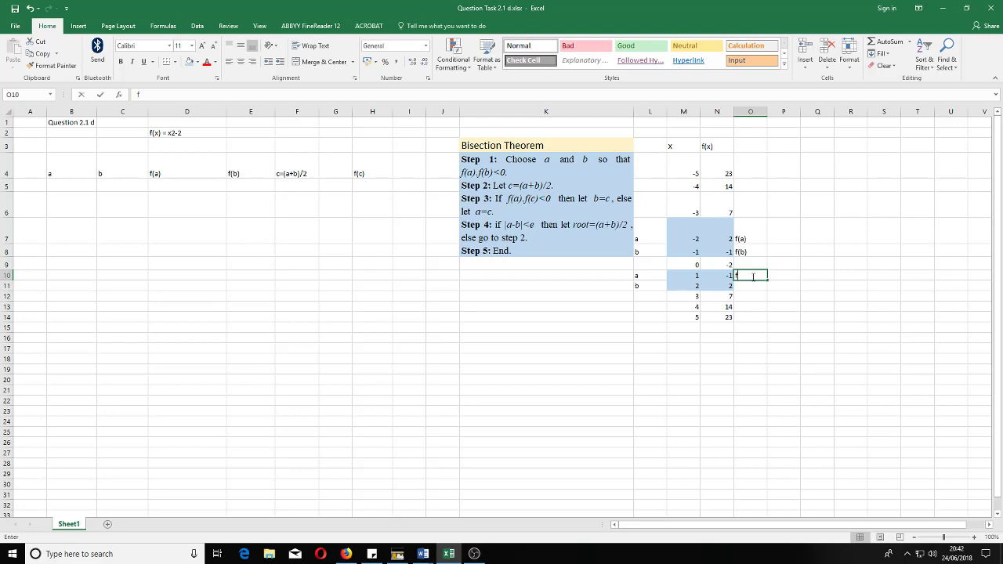
type("(a)")
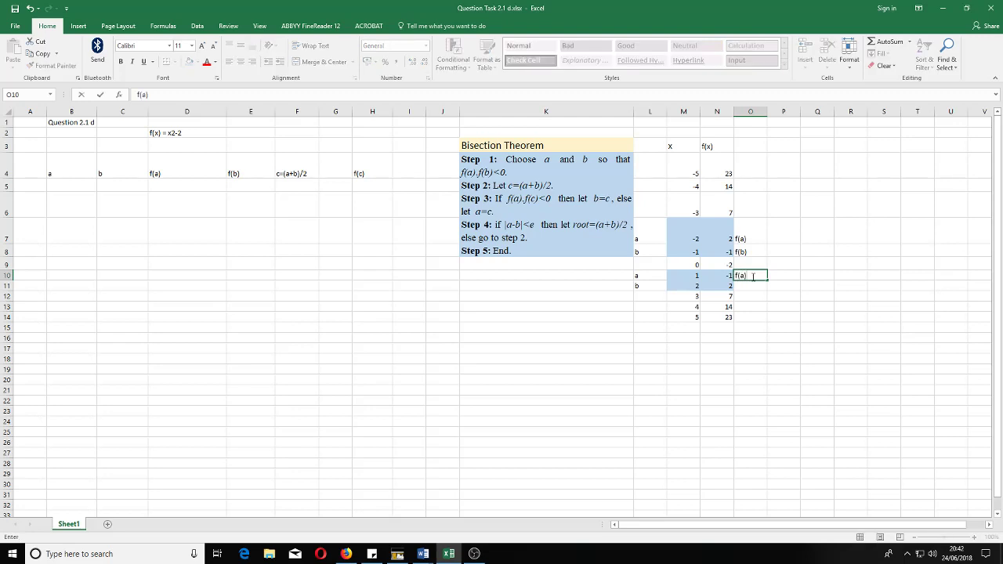
key("Return")
type("f(b)")
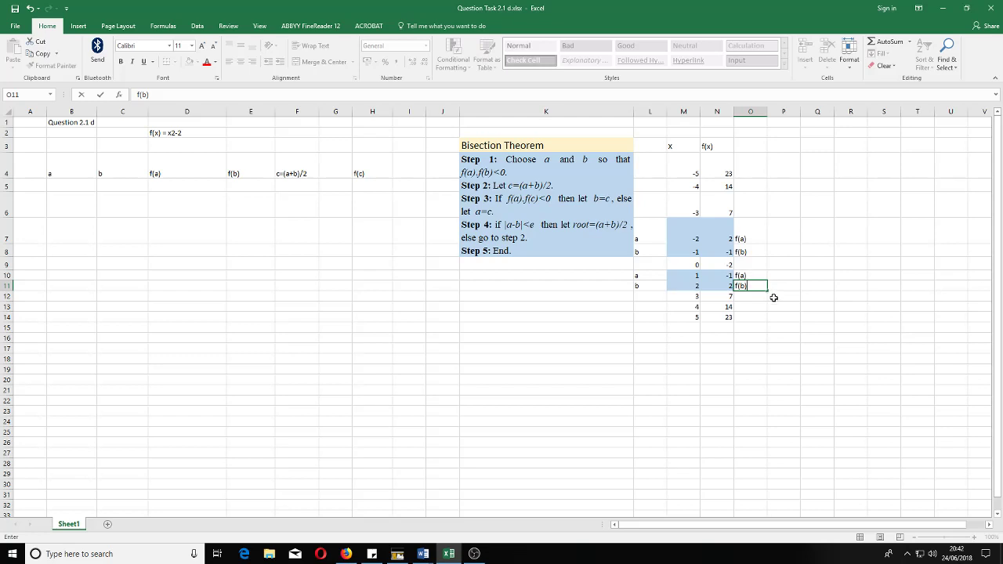
left_click(773, 296)
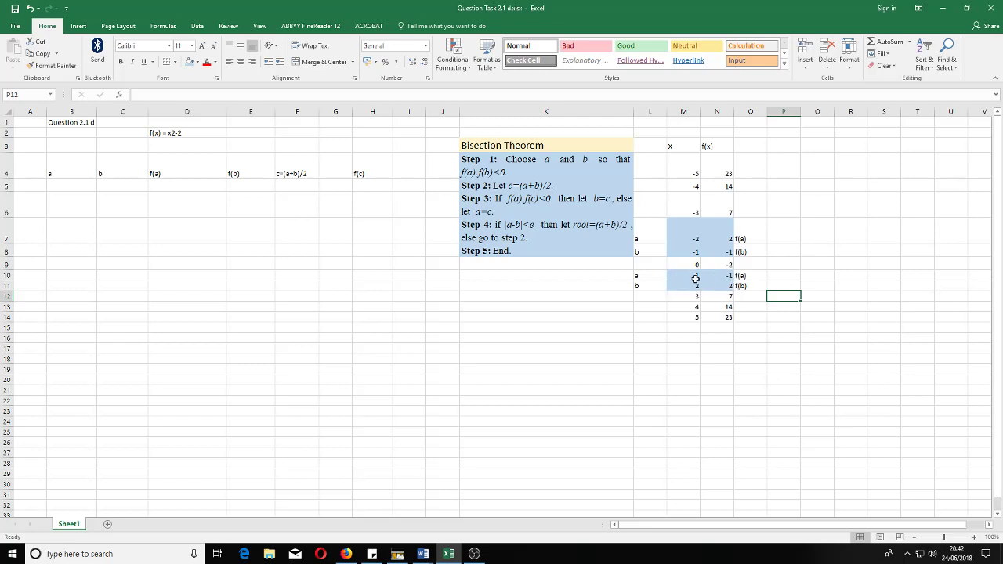
double_click(60, 183)
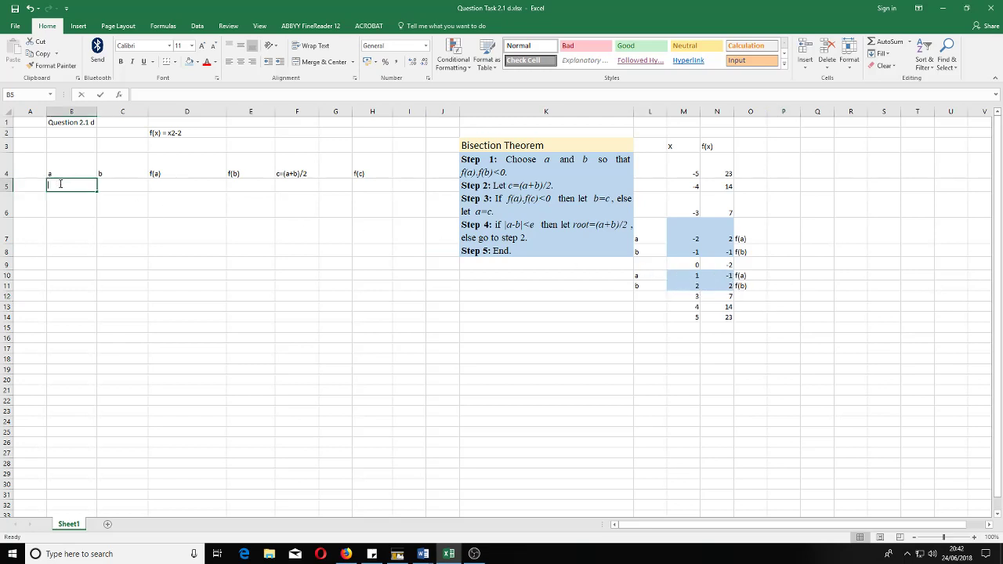
Enter a = 1 in B5 and b = 2 in C5 as the starting interval
type("1")
left_click(114, 184)
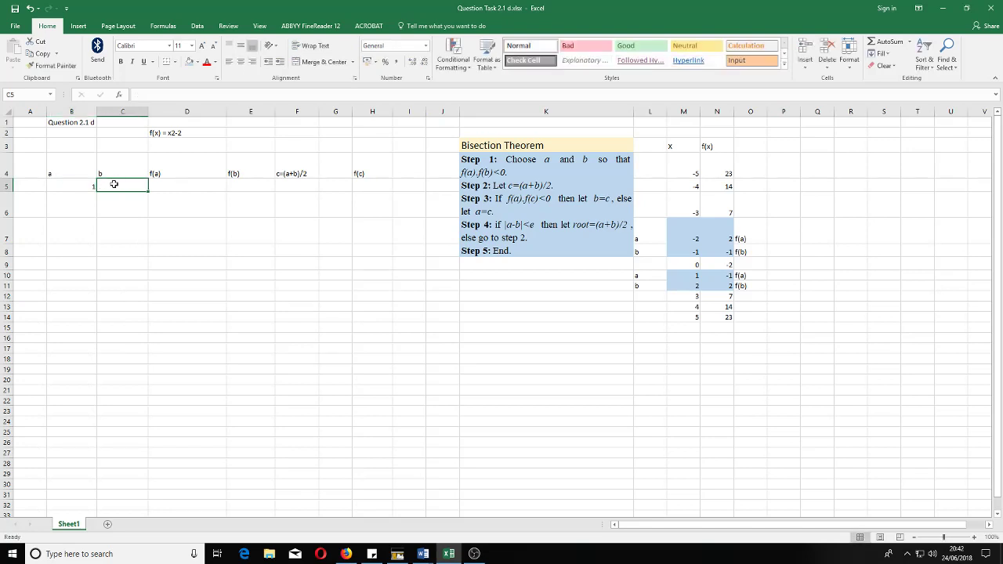
type("2")
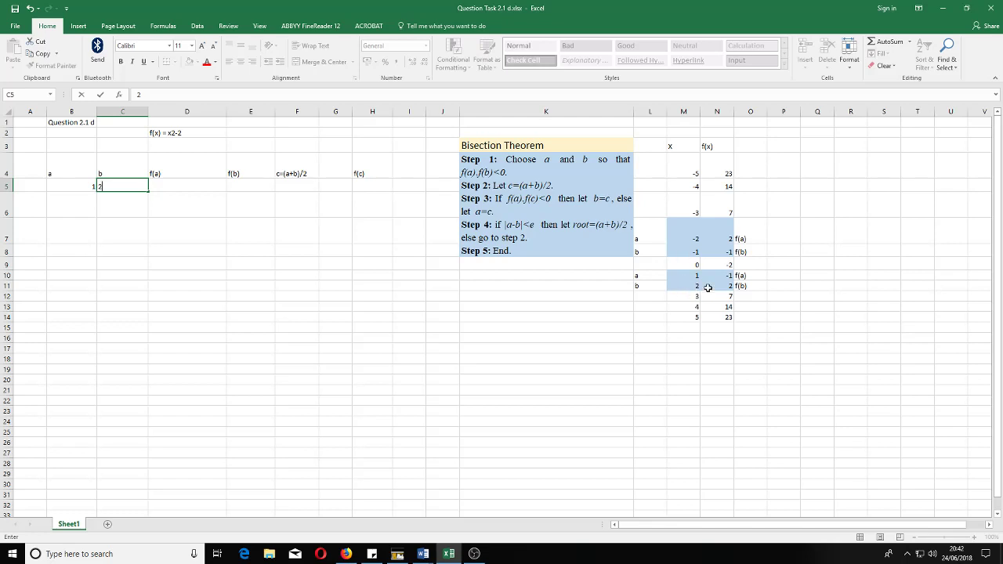
left_click(122, 206)
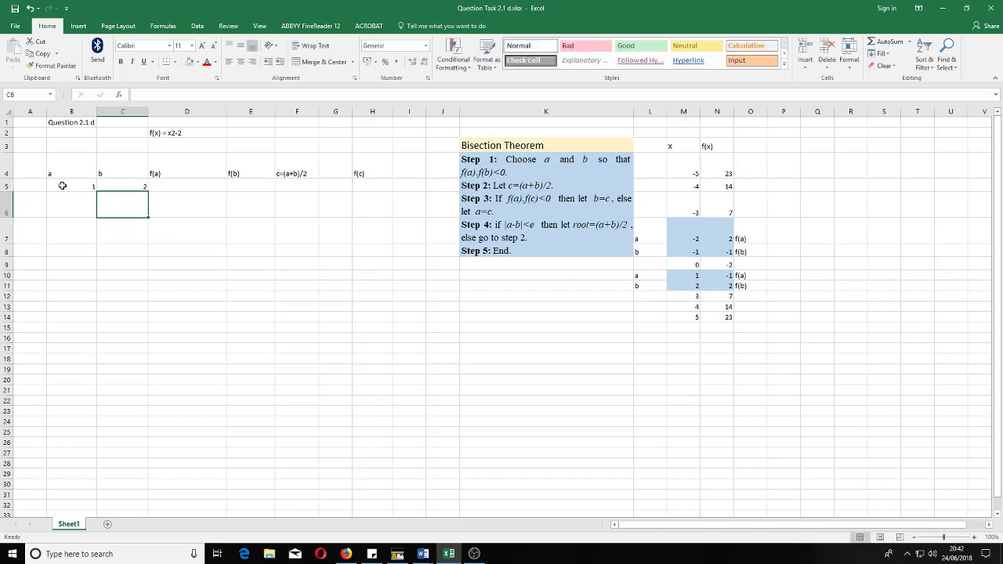
left_click_drag(62, 186, 368, 506)
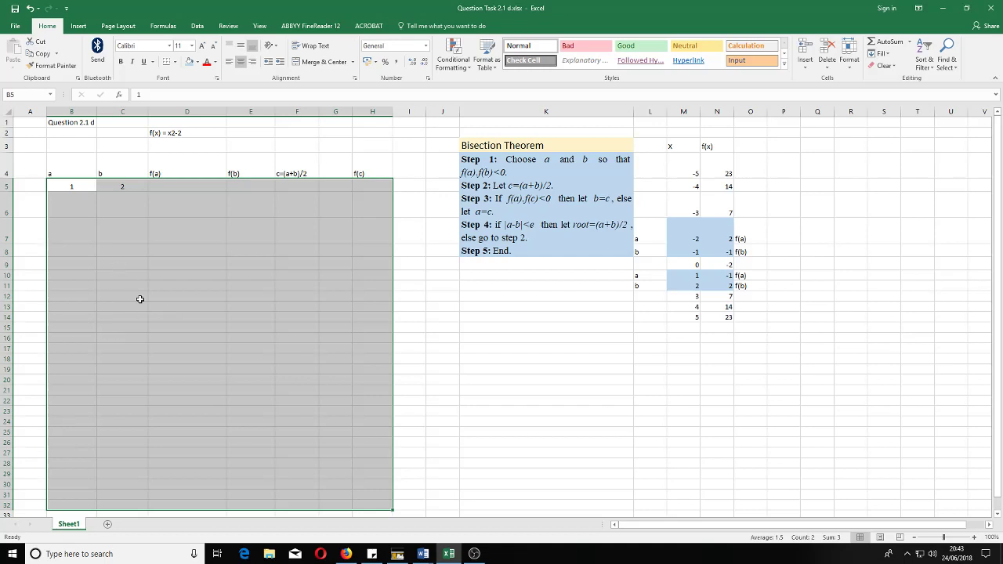
Enter =B5*B5-2 in D5 so f(a) shows -1
left_click(178, 199)
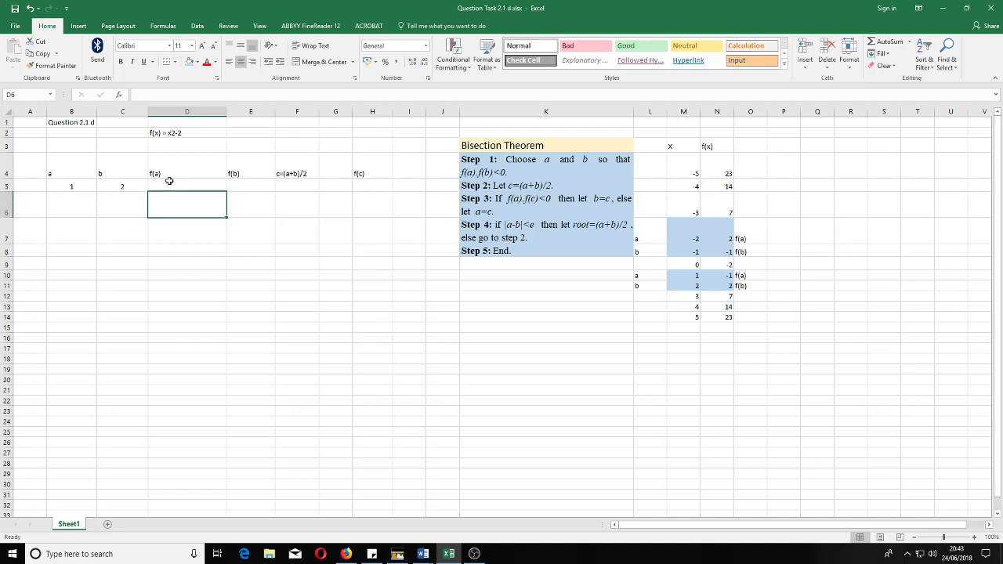
left_click(201, 186)
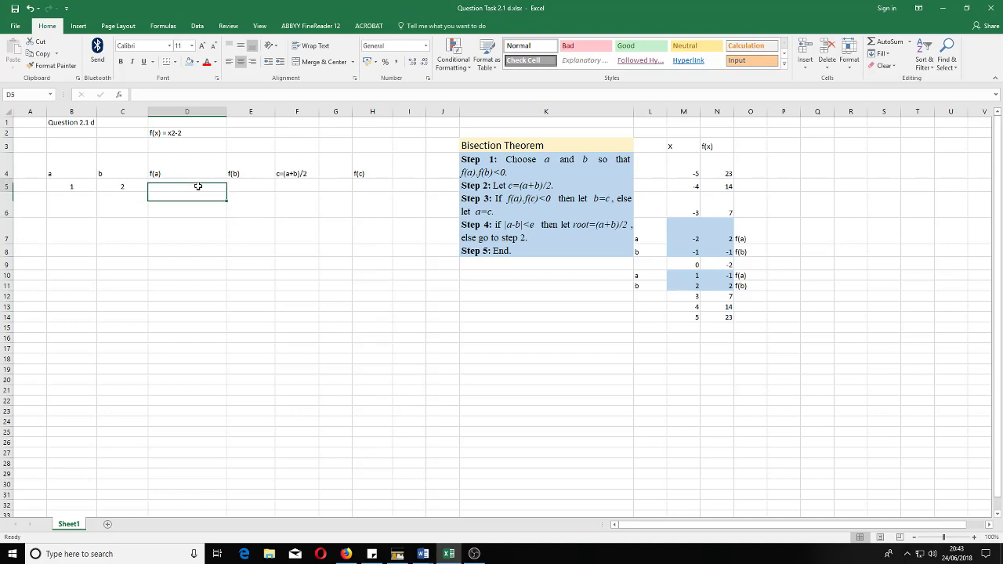
left_click(147, 94)
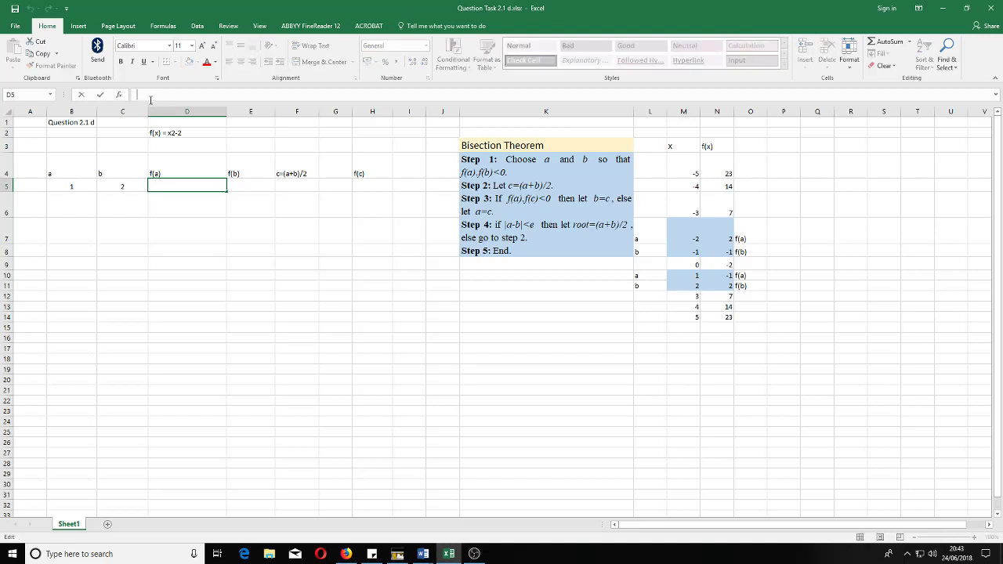
type("=")
left_click(75, 187)
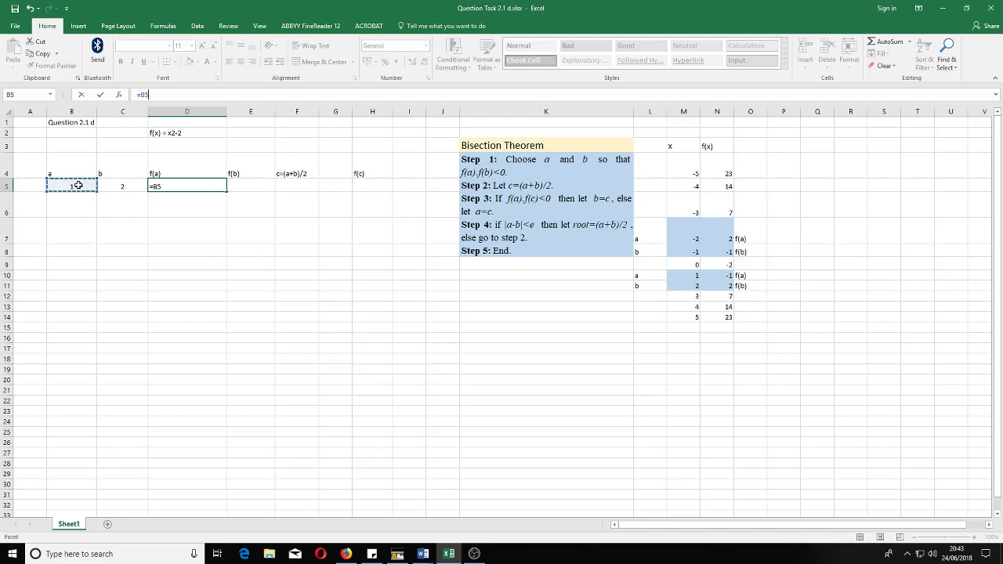
type("*")
left_click(79, 185)
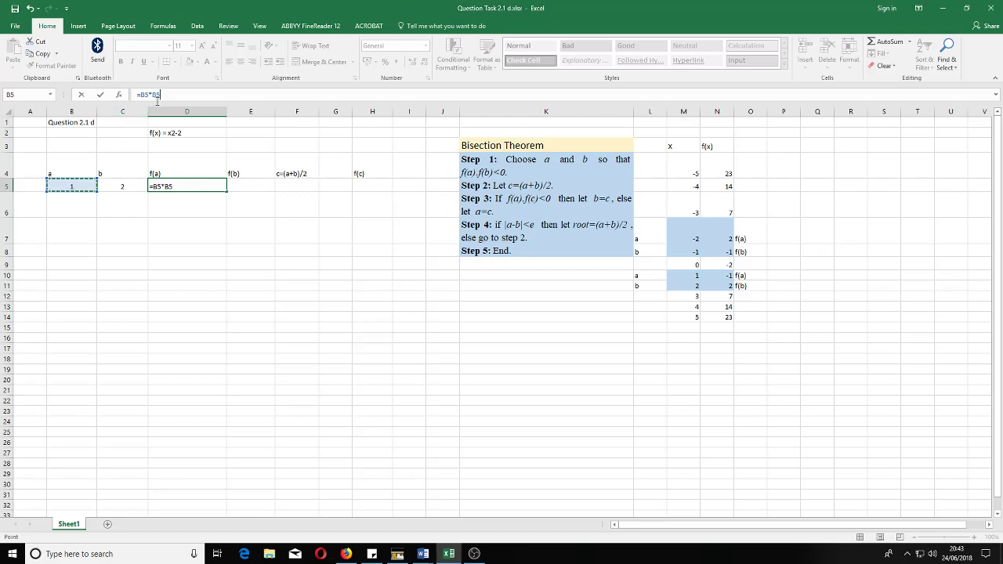
type("-2")
key("Return")
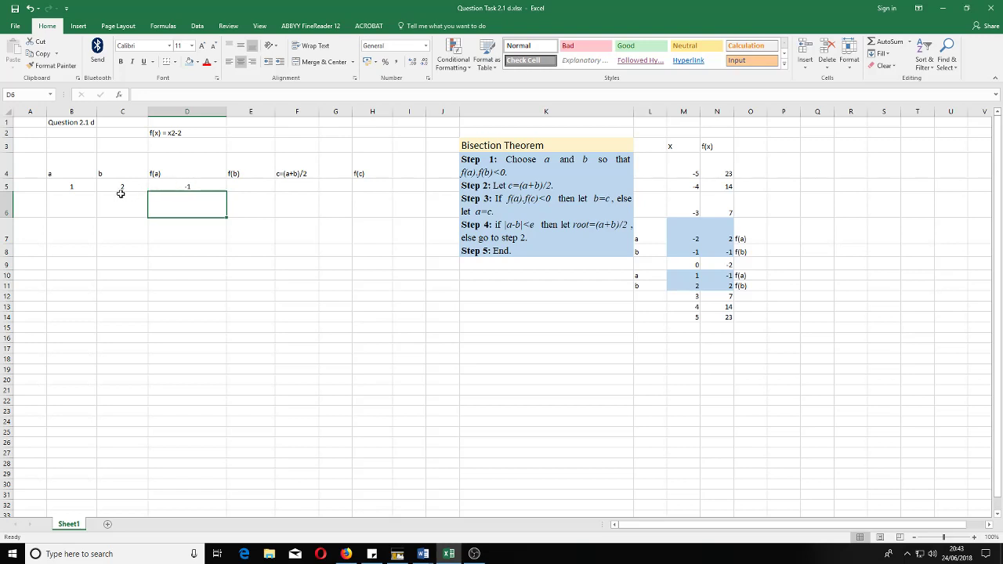
Fill the f(a) formula from D5 into E5 so f(b) shows 2
left_click(230, 185)
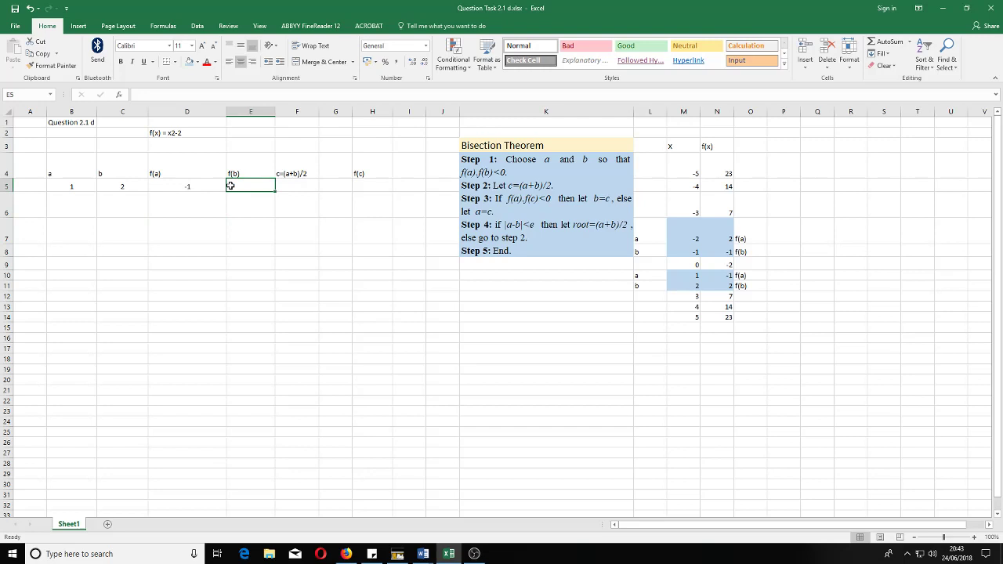
left_click(178, 186)
left_click_drag(226, 191, 266, 192)
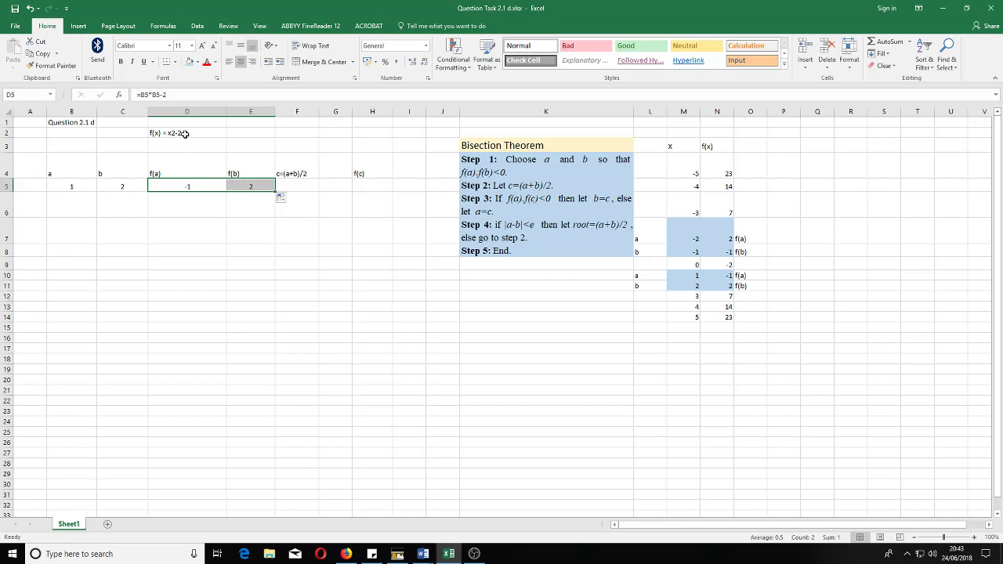
left_click(291, 186)
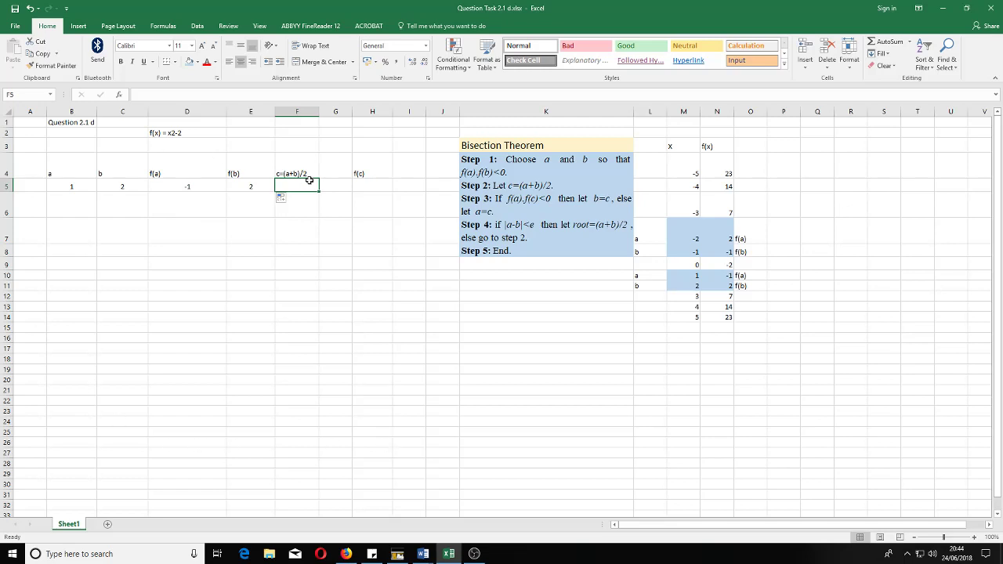
Enter =(B5+C5)/2 in F5, giving the midpoint c = 1.5
left_click(144, 94)
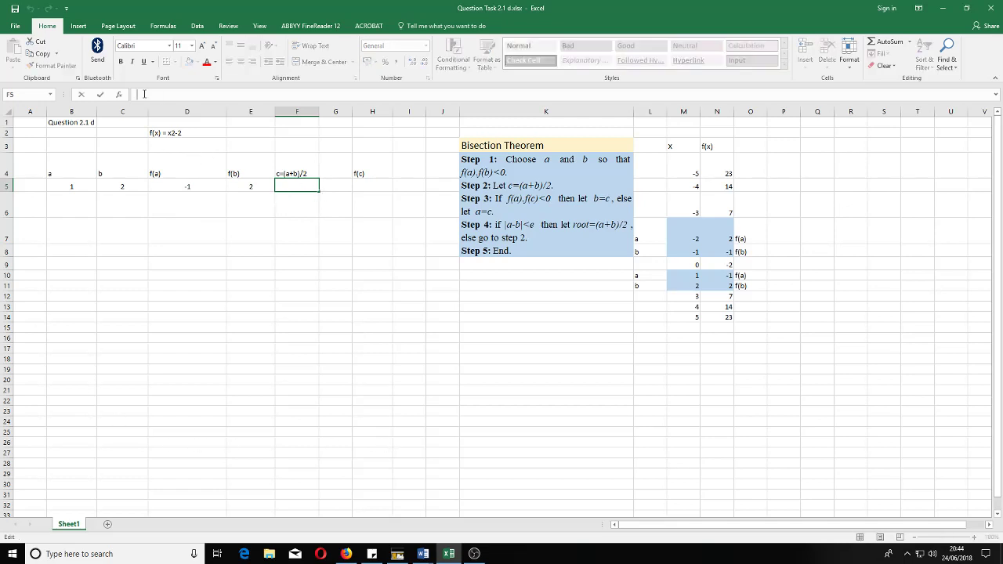
type("=")
left_click(79, 186)
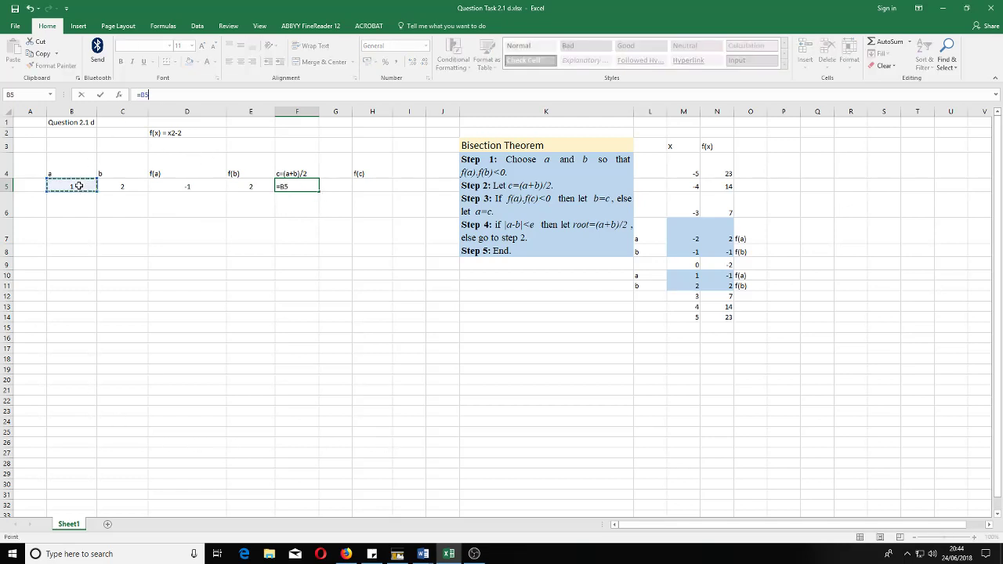
type("+")
left_click(122, 185)
left_click(142, 94)
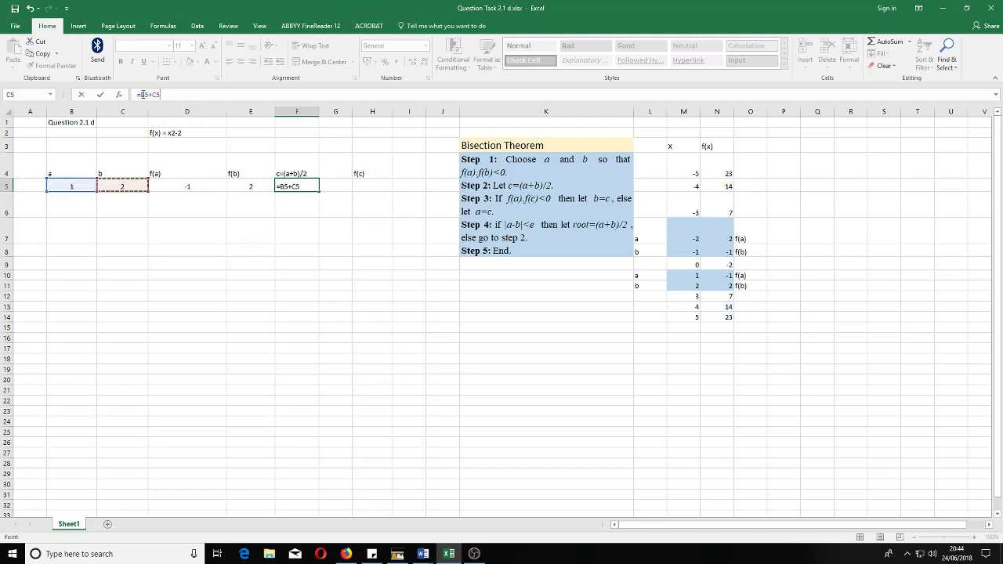
type("(")
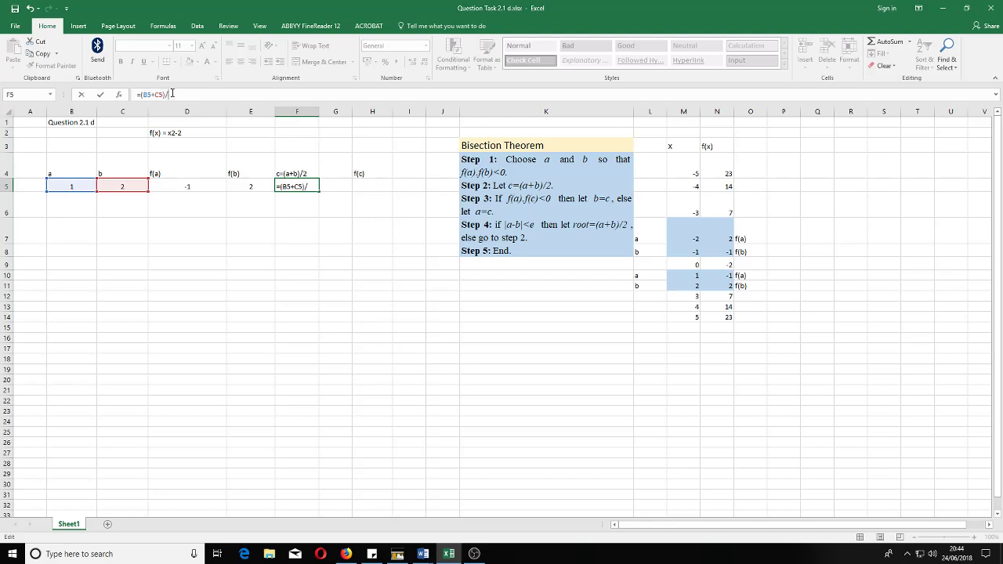
type(")/2")
key("Return")
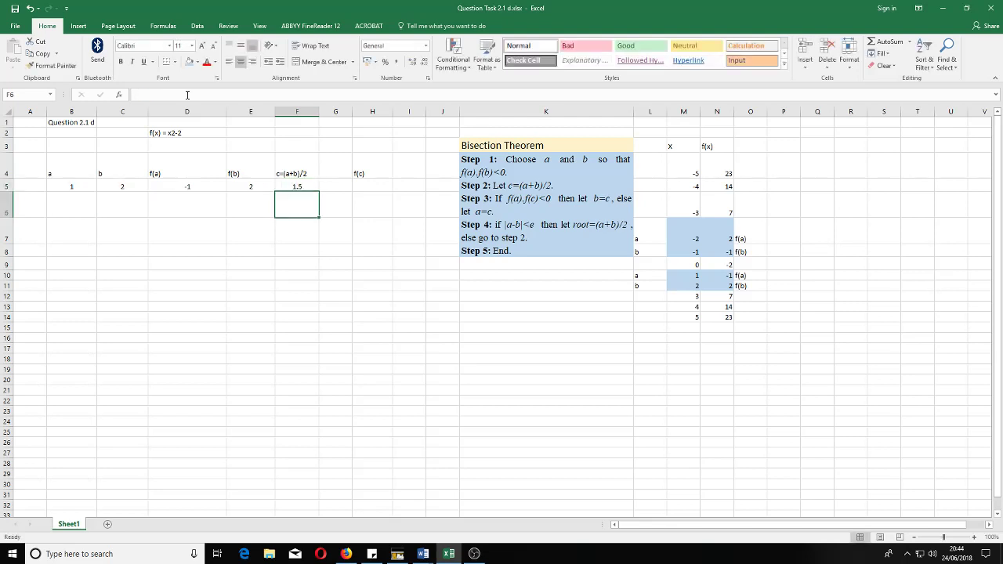
left_click(301, 188)
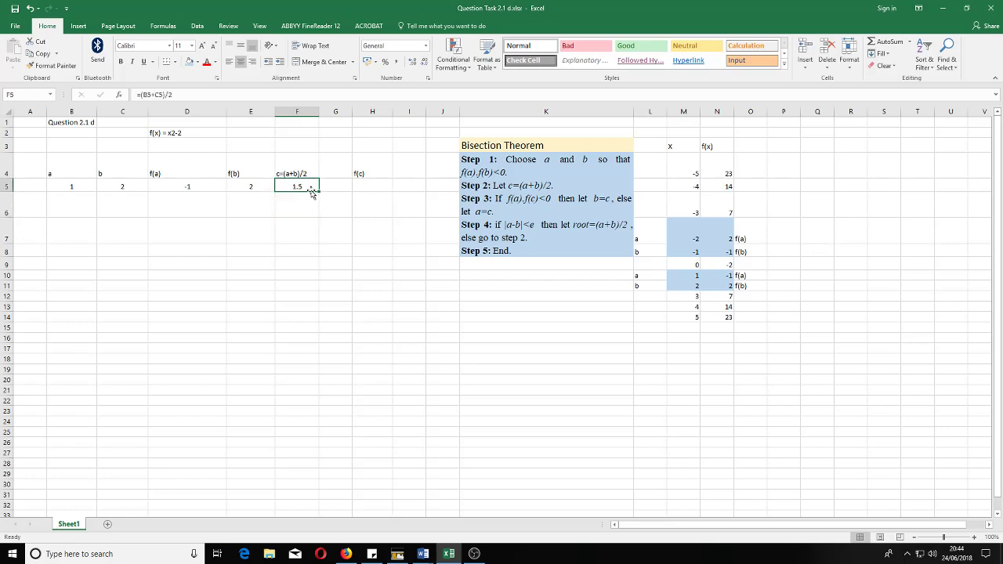
left_click(373, 190)
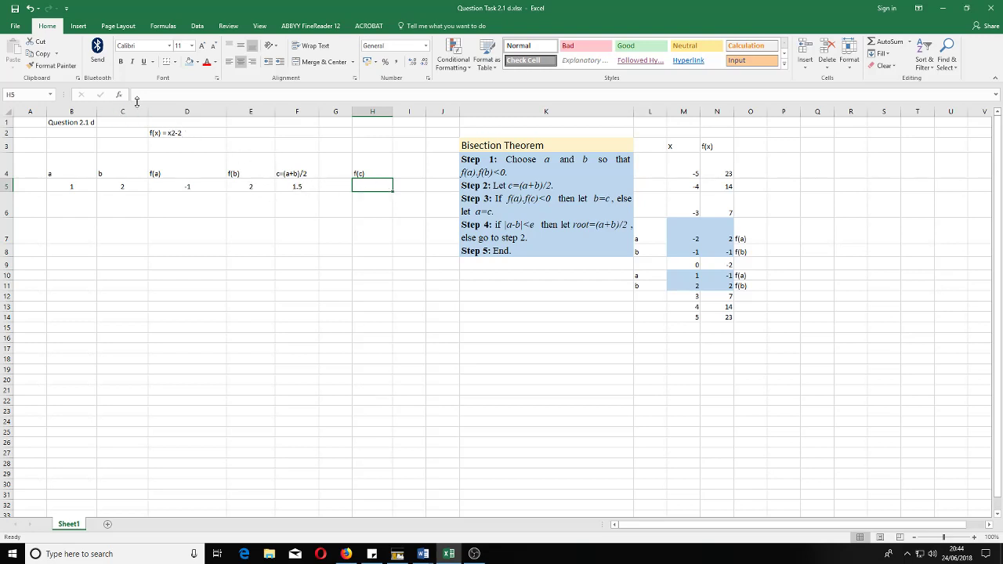
Enter =F5*F5-2 in H5 so f(c) shows 0.25
left_click(141, 94)
type("=")
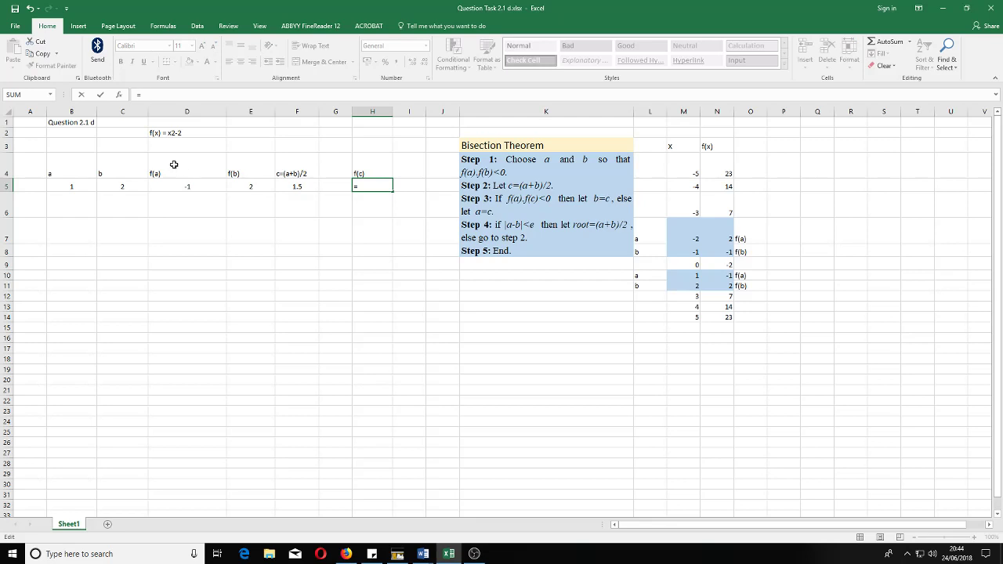
left_click(298, 186)
type("*")
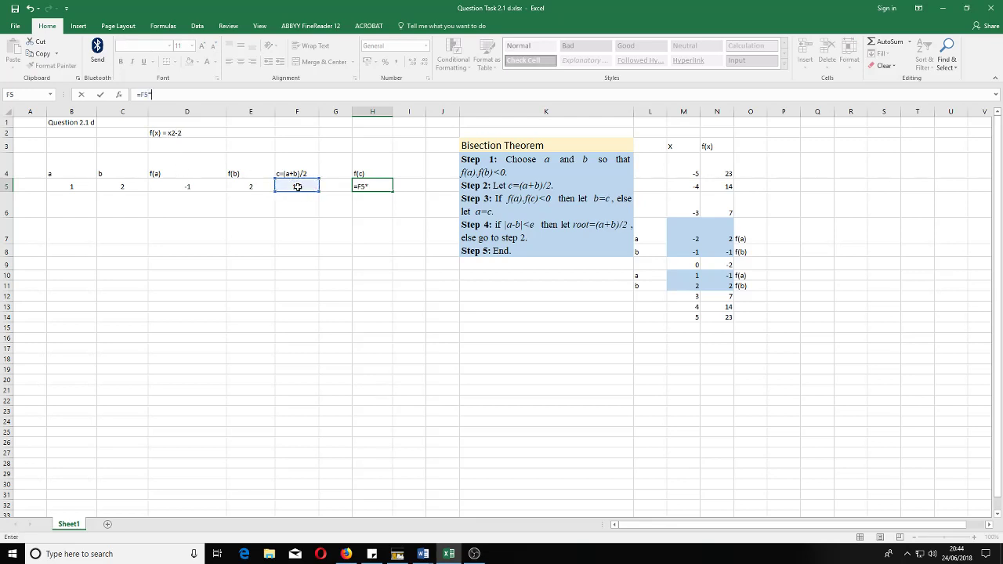
left_click(300, 186)
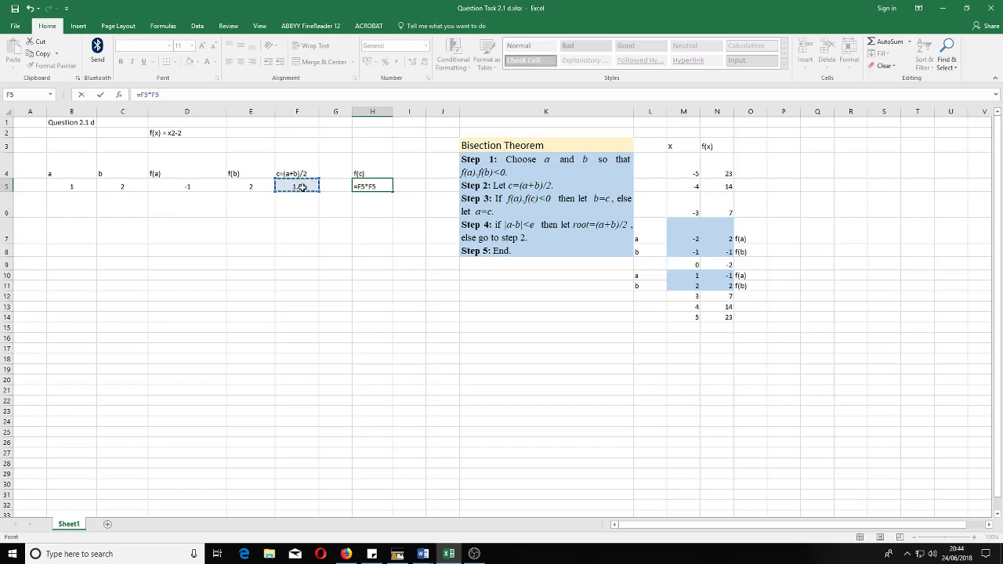
type("-2")
key("Return")
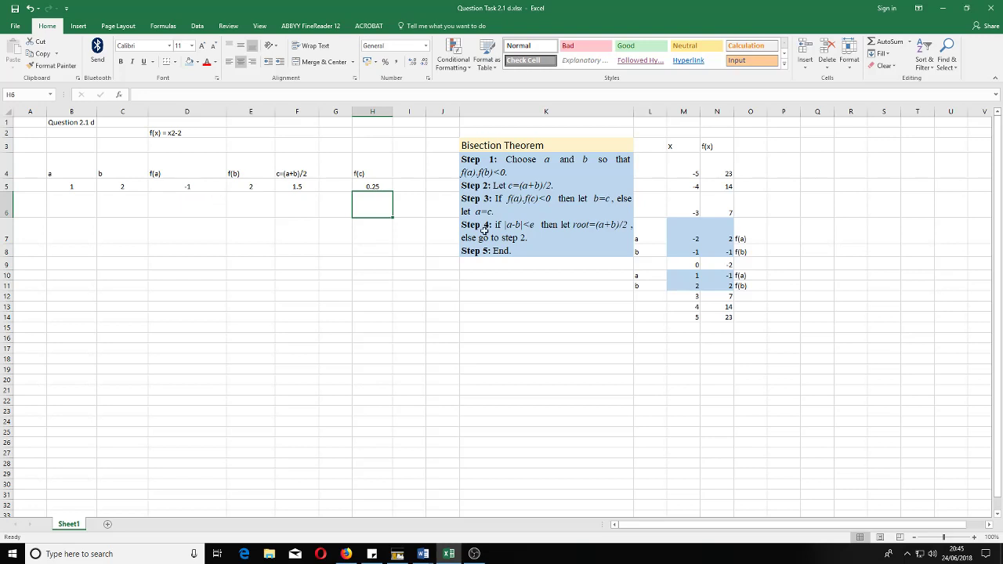
left_click(113, 205)
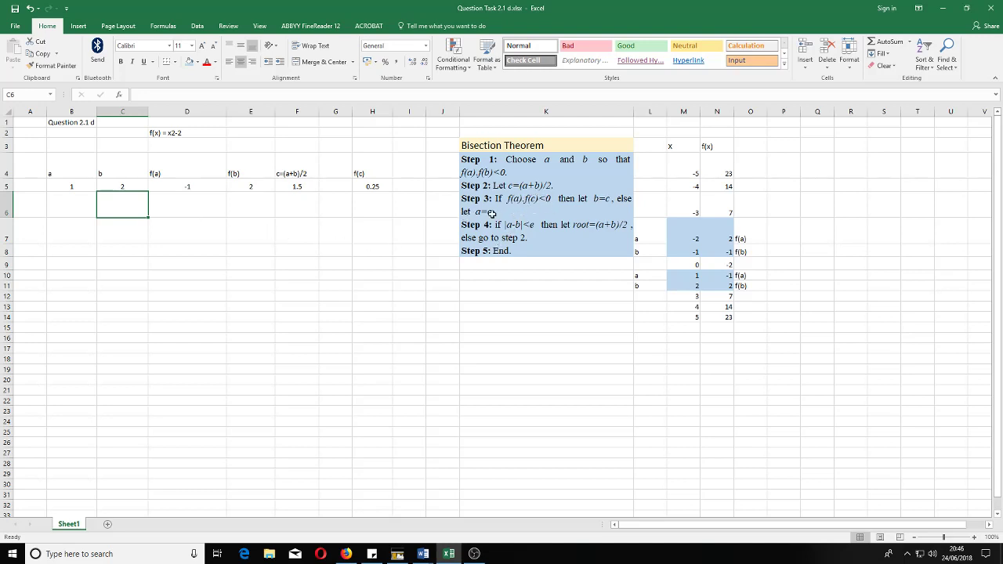
left_click(65, 209)
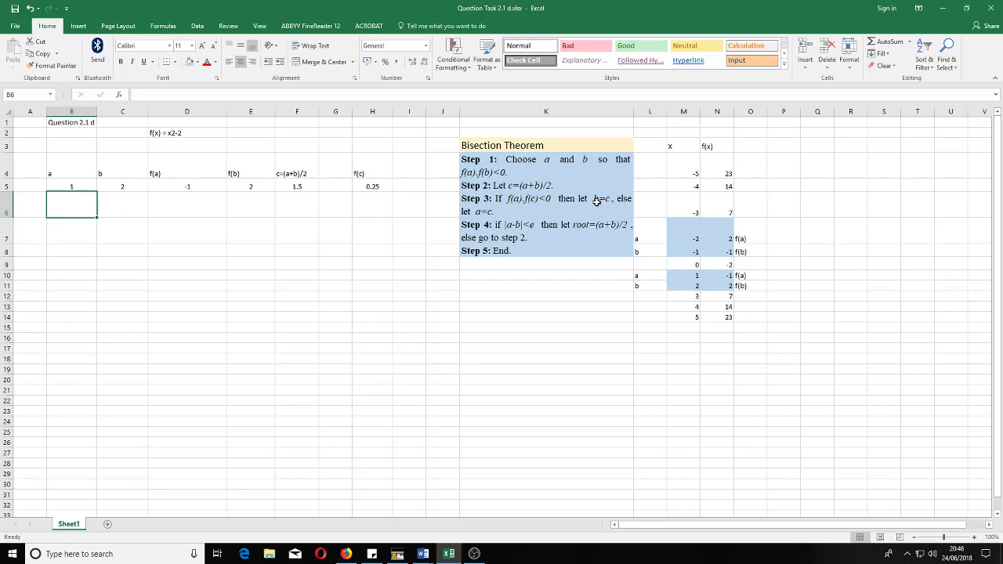
left_click(120, 205)
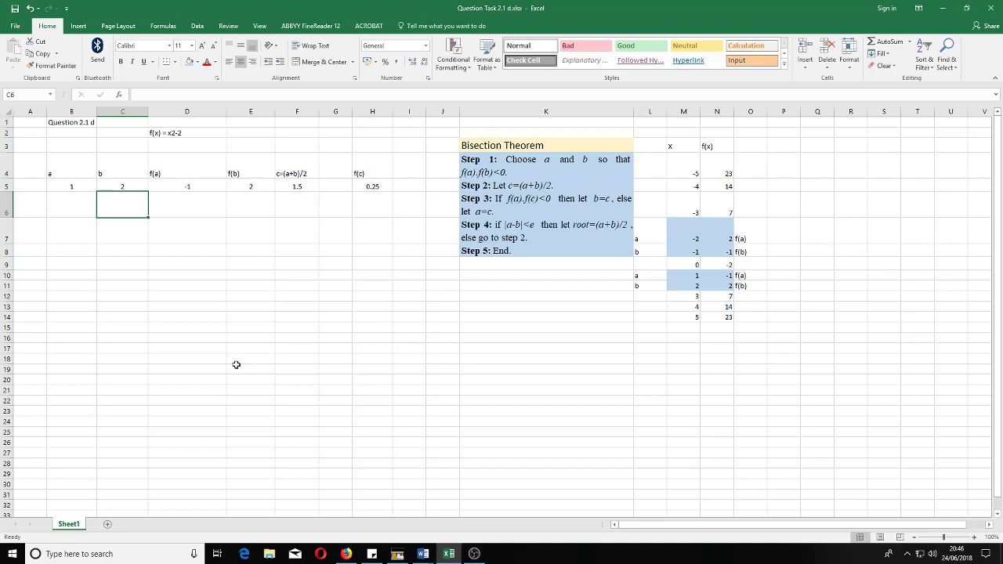
scroll(185, 337, "down", 1)
scroll(183, 323, "up", 1)
Begin an IF formula in C6 with D5*H5 as the condition
left_click(145, 95)
type("=")
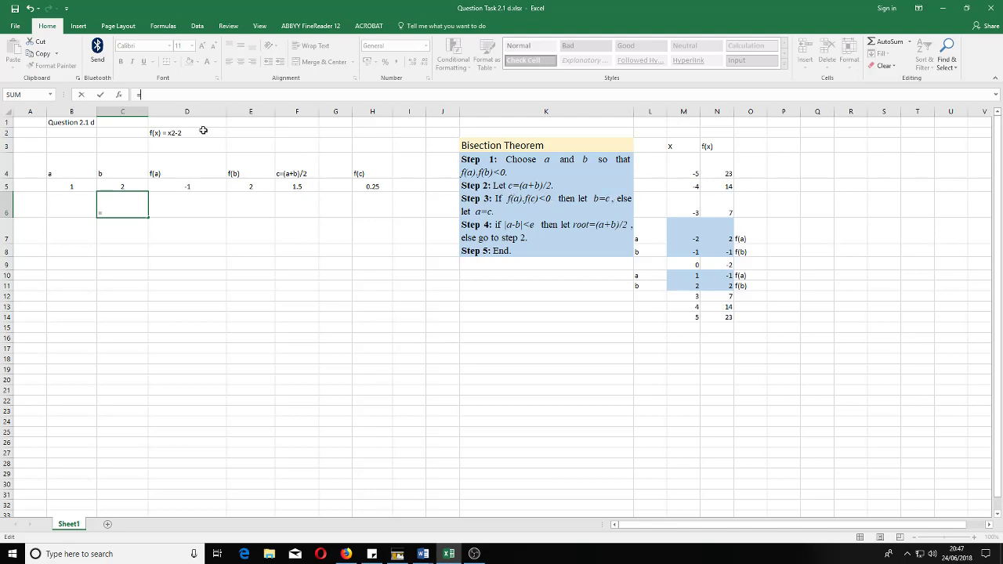
type("if (")
left_click(196, 186)
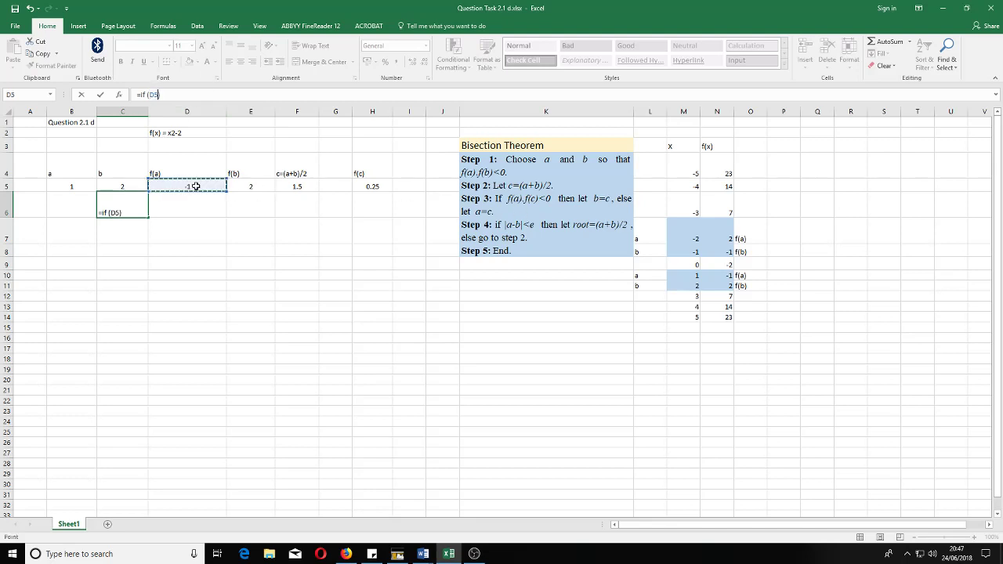
type("*")
left_click(383, 188)
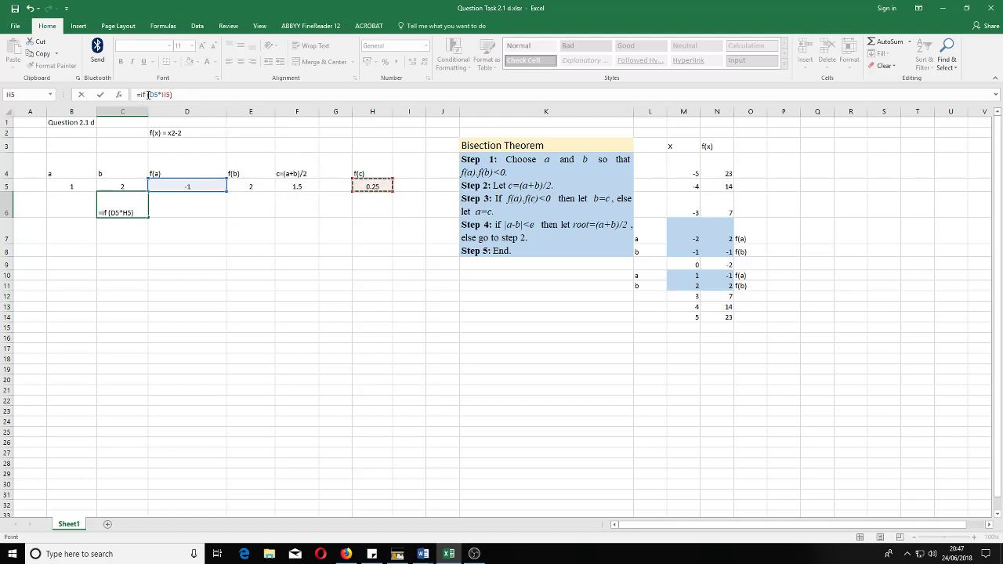
Finish the condition with <0 and add F5 as the true result and C5 as the false result
left_click(148, 94)
type("(")
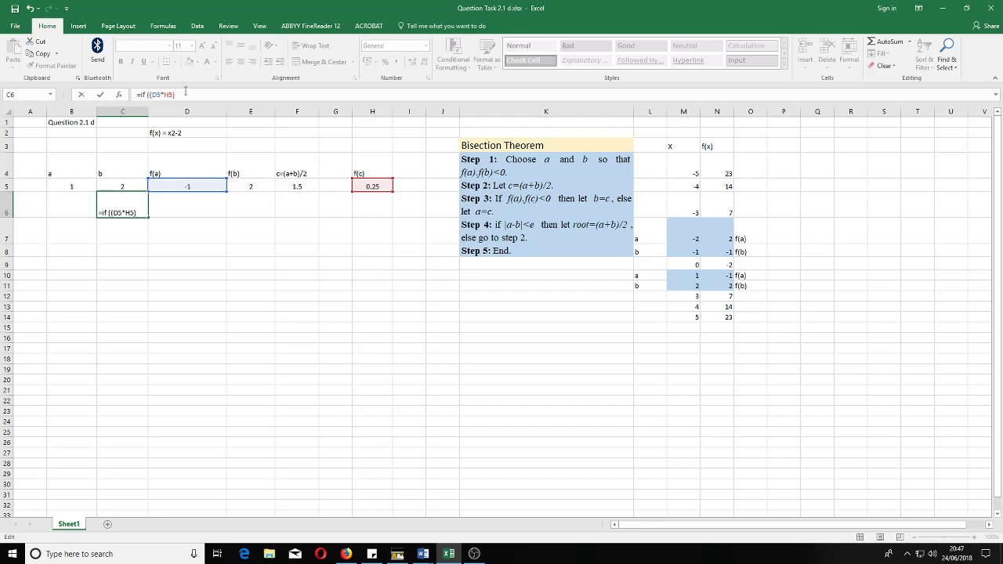
type("<0),")
left_click(297, 185)
type(",")
left_click(131, 185)
type(")")
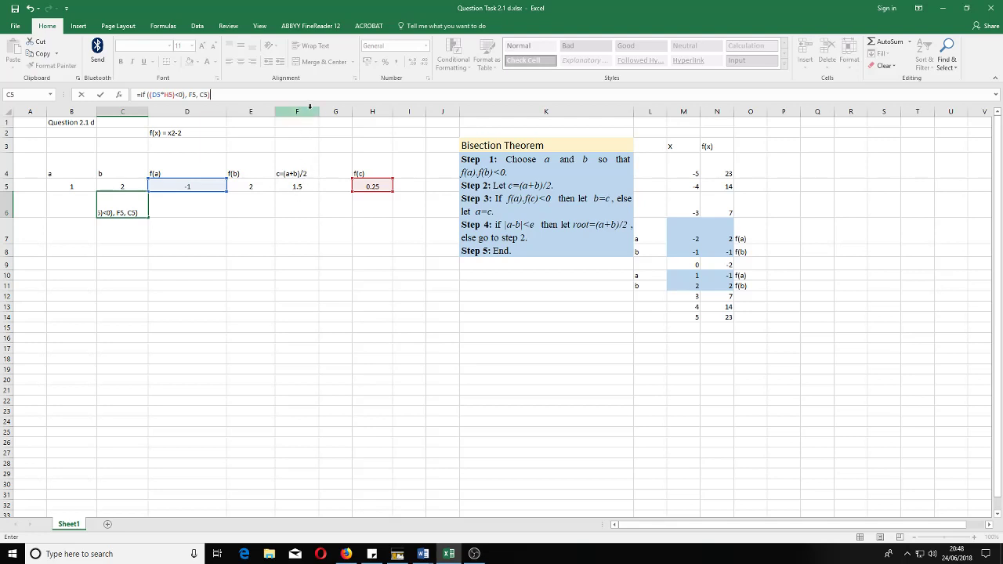
left_click(204, 95)
Try committing the C6 IF formula twice; Excel rejects it with an error both times
key("Return")
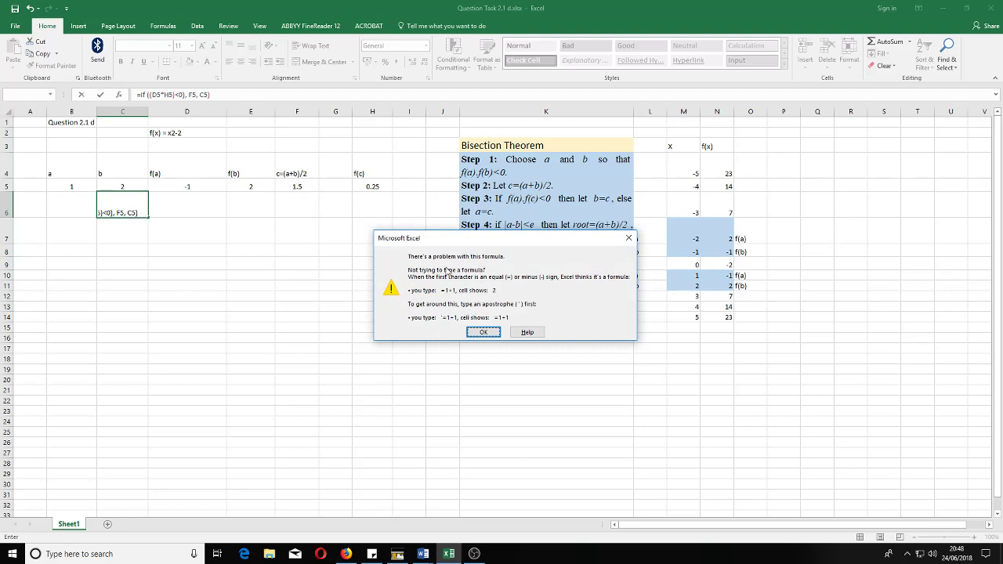
left_click(483, 330)
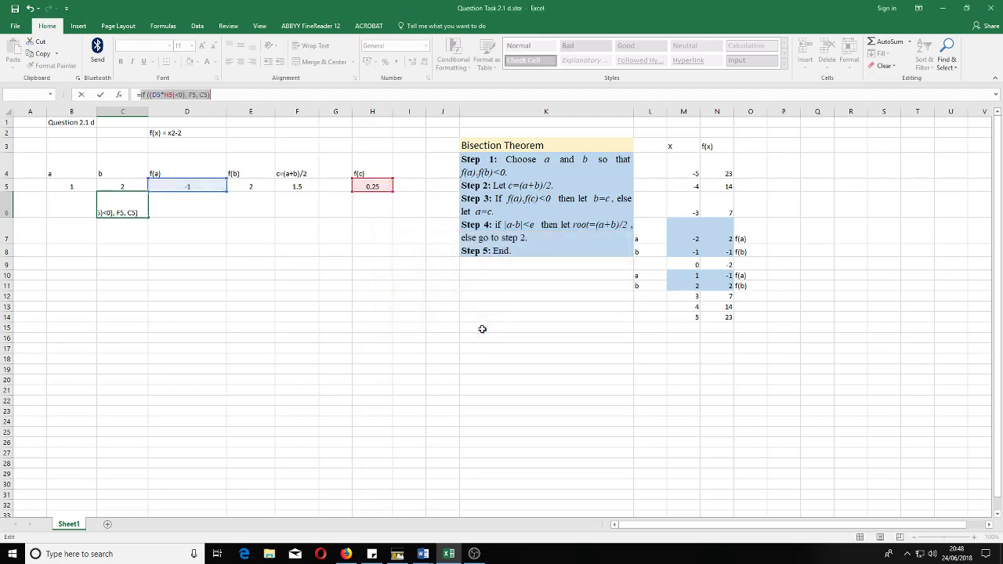
left_click(221, 95)
key("Return")
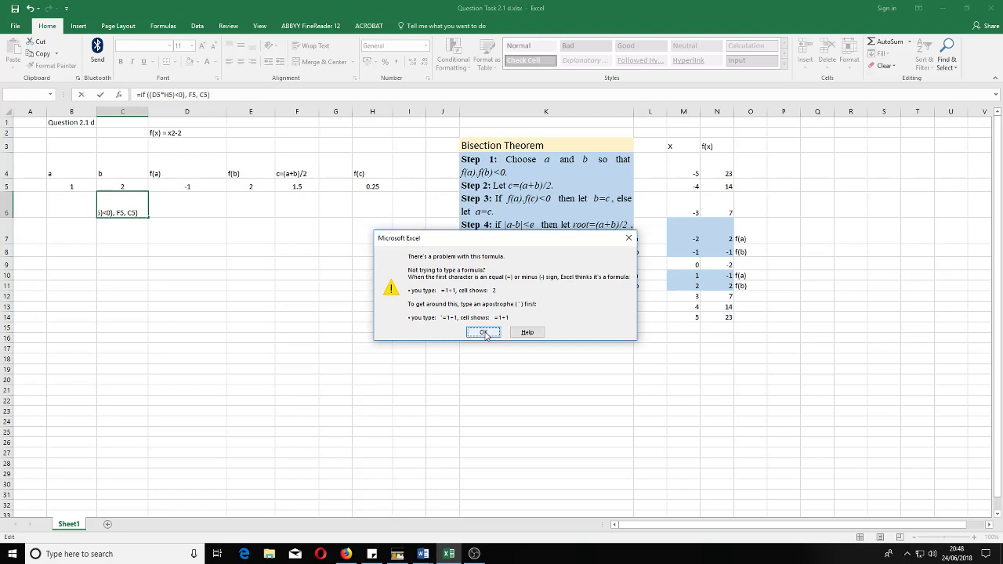
left_click(483, 333)
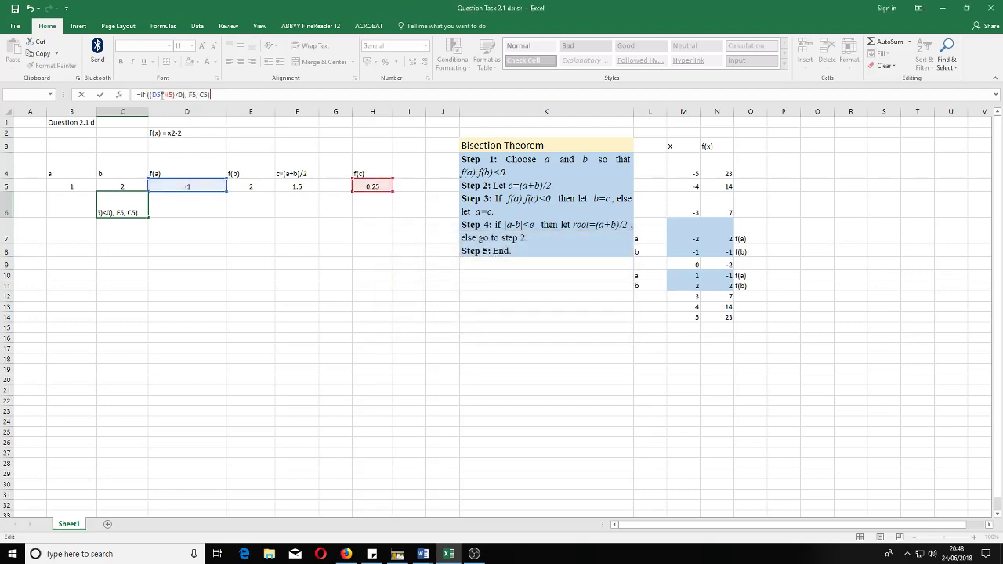
Remove the comma after the condition, then try a semicolon separator; Excel still rejects the formula
left_click(187, 95)
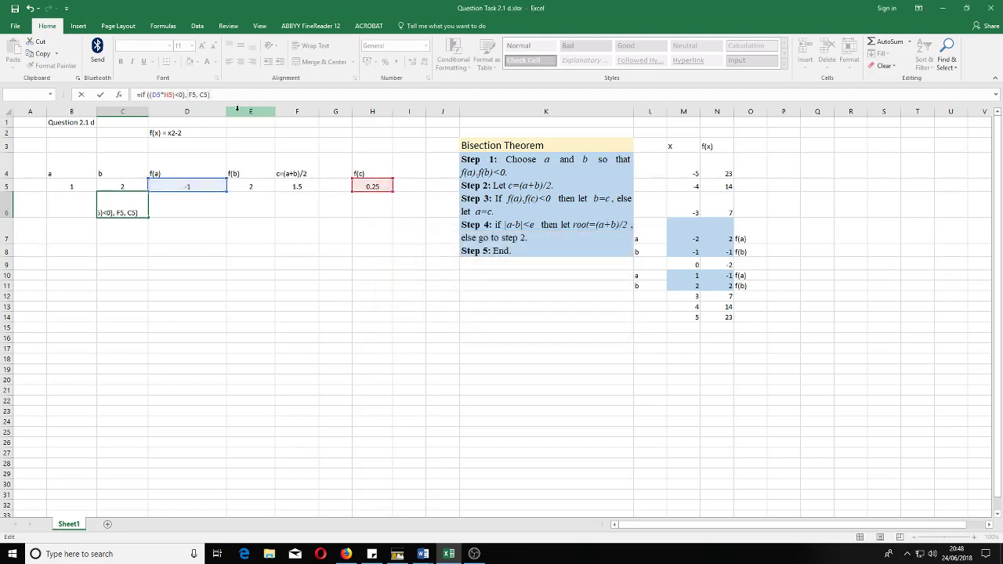
key("BackSpace")
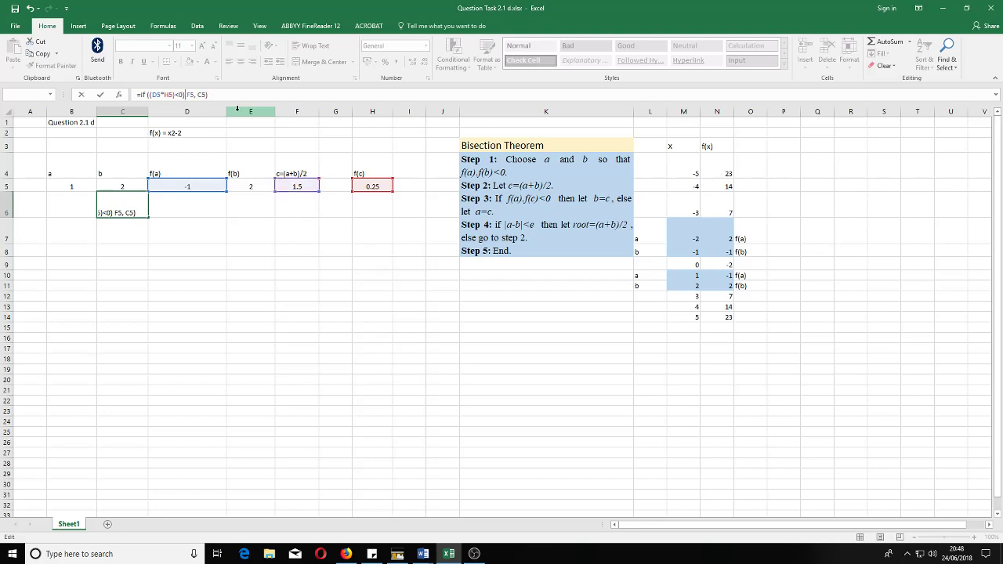
key("Return")
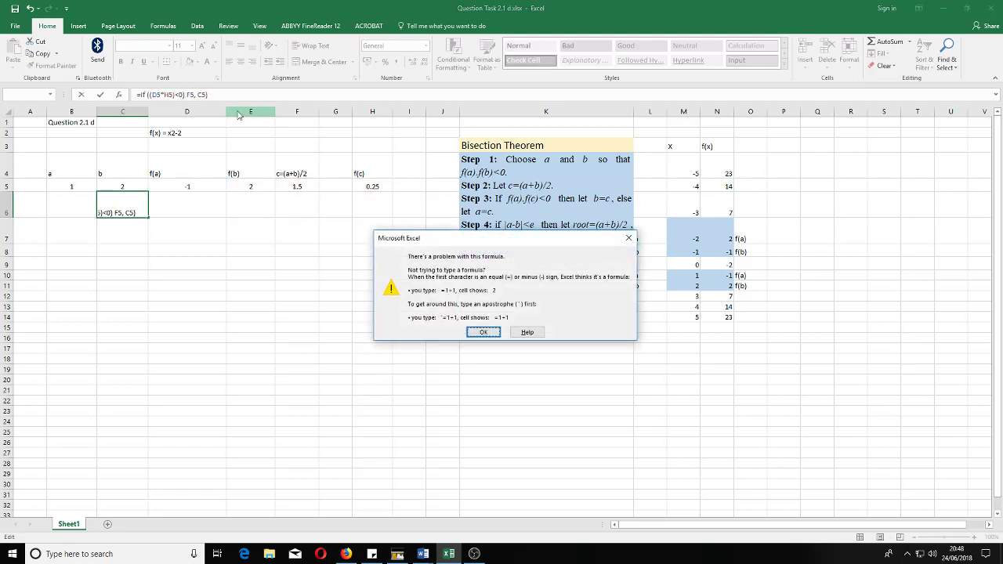
left_click(483, 332)
left_click(184, 94)
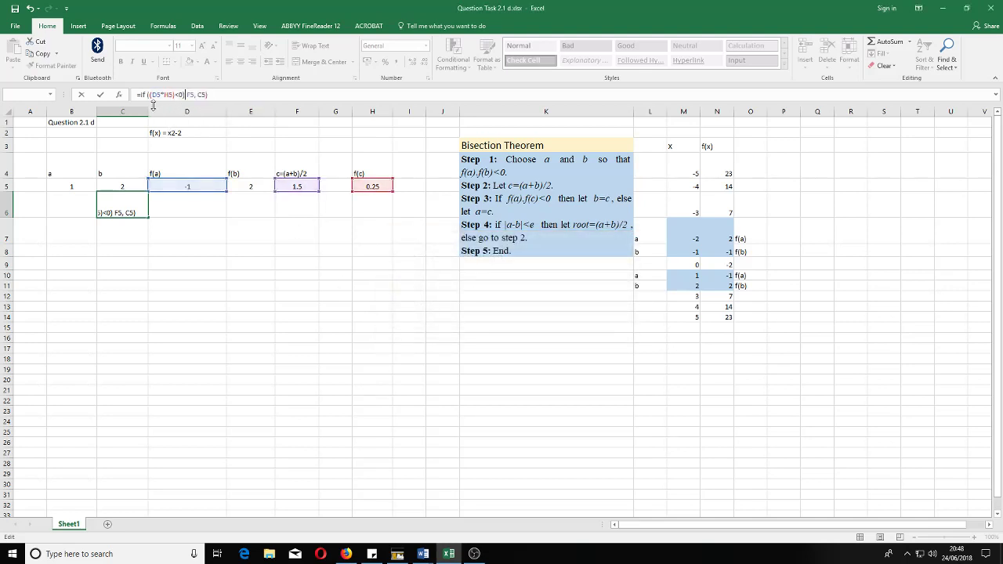
left_click(150, 95)
type(";")
key("Return")
key("Return")
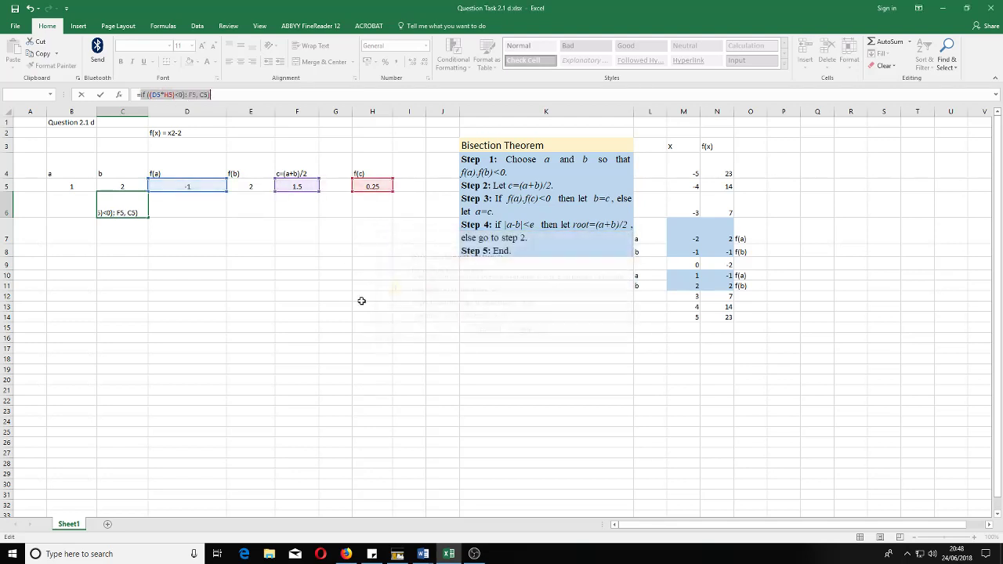
Erase the C6 formula back to IF and rebuild the (D5*H5) condition
left_click(228, 96)
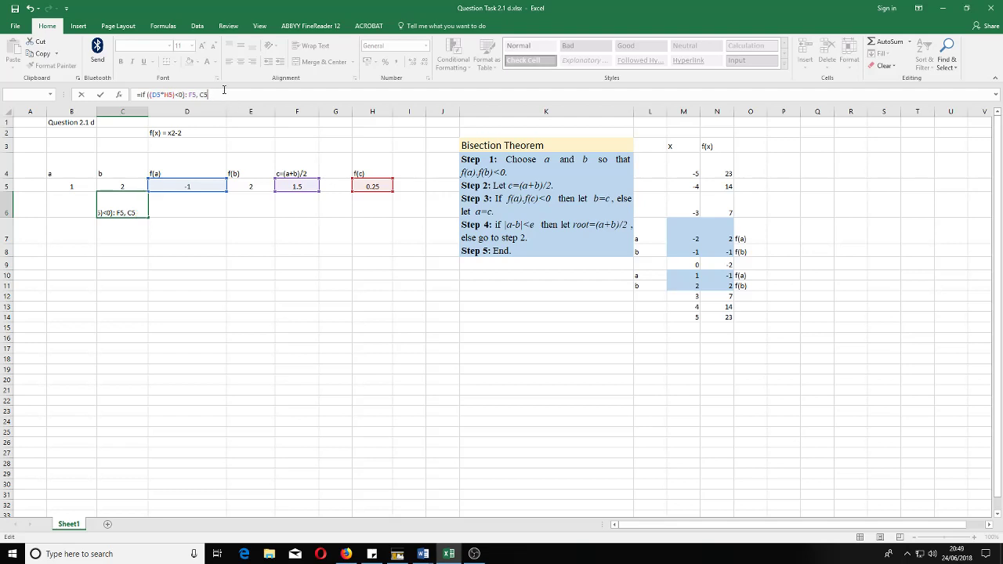
key("BackSpace")
key("BackSpace")
key("BackSpace")
key("BackSpace")
key("BackSpace")
key("BackSpace")
key("BackSpace")
key("BackSpace")
key("BackSpace")
key("BackSpace")
key("BackSpace")
key("BackSpace")
key("BackSpace")
key("BackSpace")
key("BackSpace")
key("BackSpace")
key("BackSpace")
key("BackSpace")
key("BackSpace")
key("BackSpace")
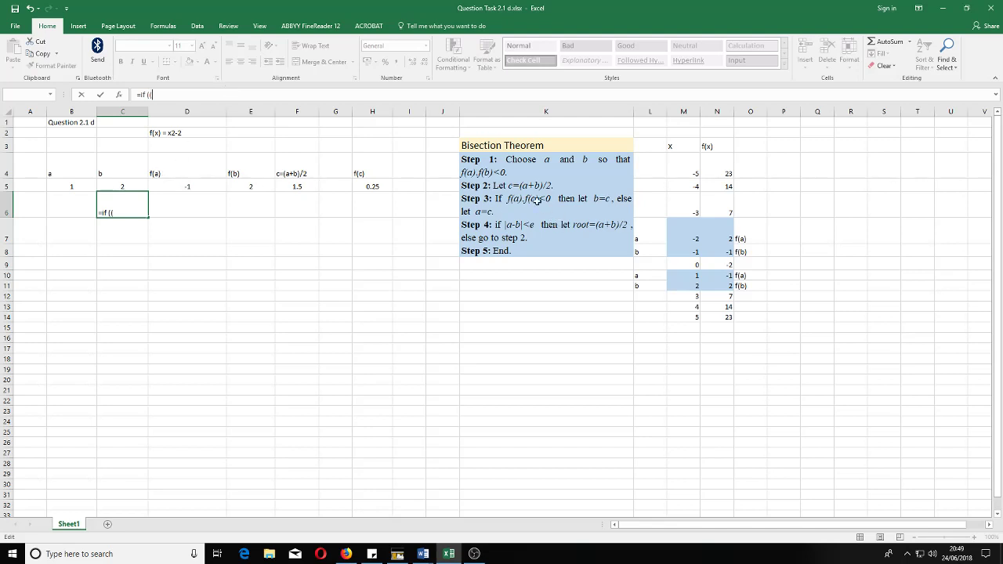
type("((")
left_click(188, 186)
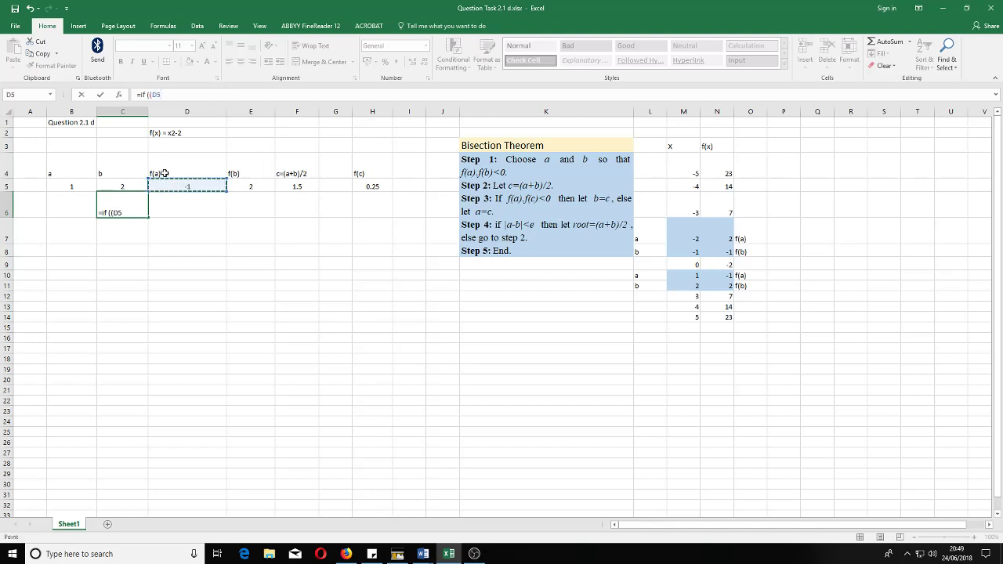
type("*")
left_click(374, 185)
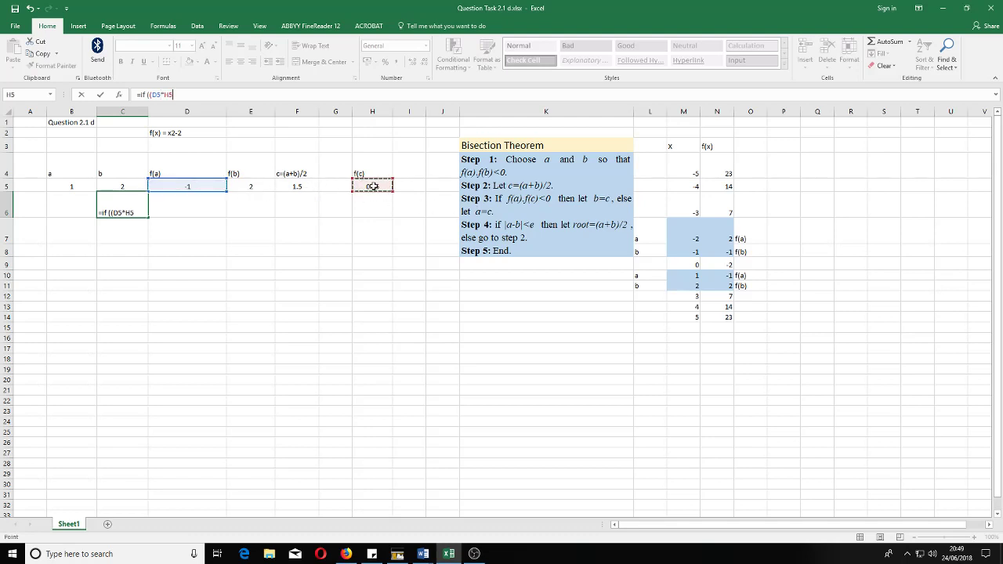
type(")<0")
Add F5 and C5 as the results and commit; Excel rejects it again
type(",")
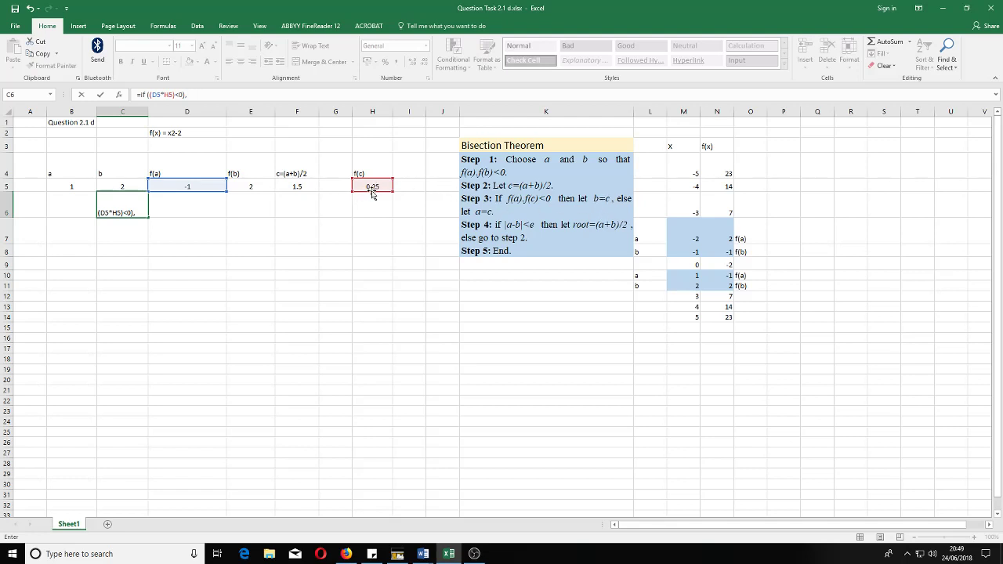
left_click(292, 186)
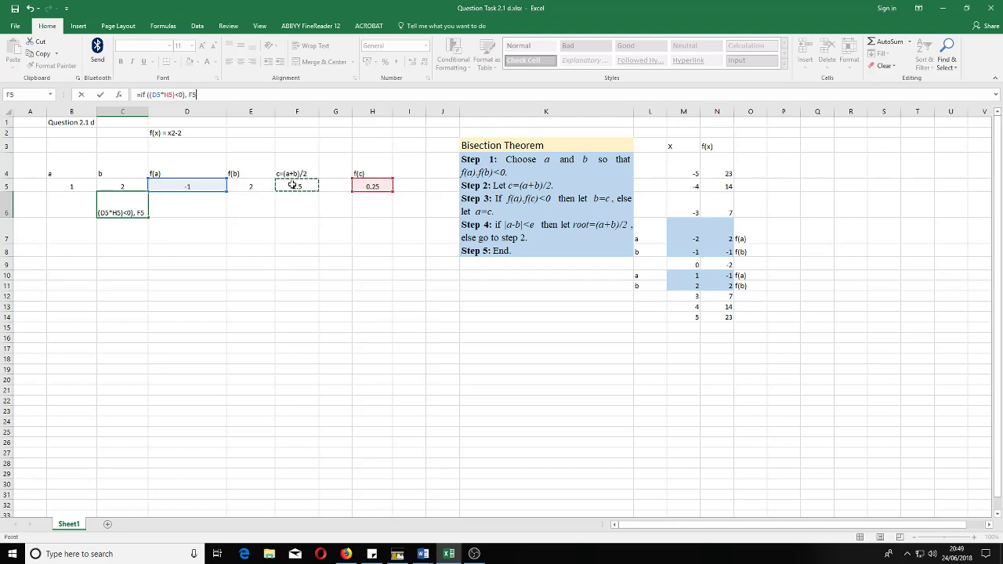
type(",")
left_click(123, 184)
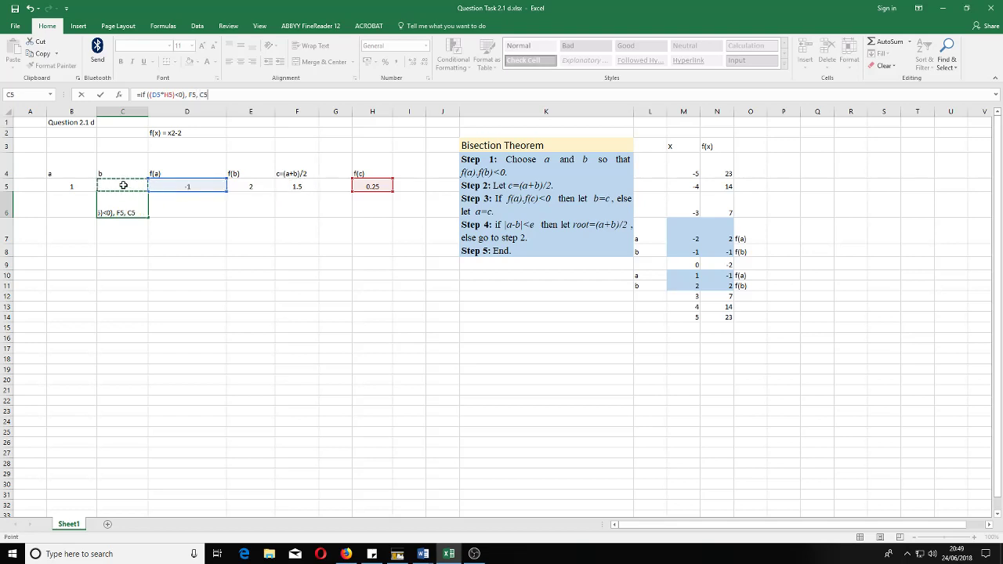
key("Return")
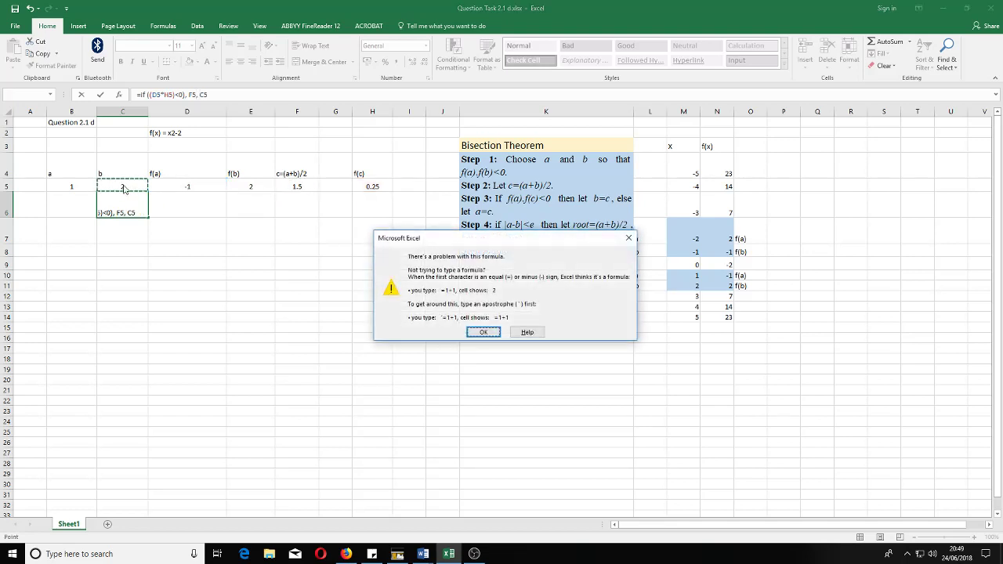
left_click(485, 337)
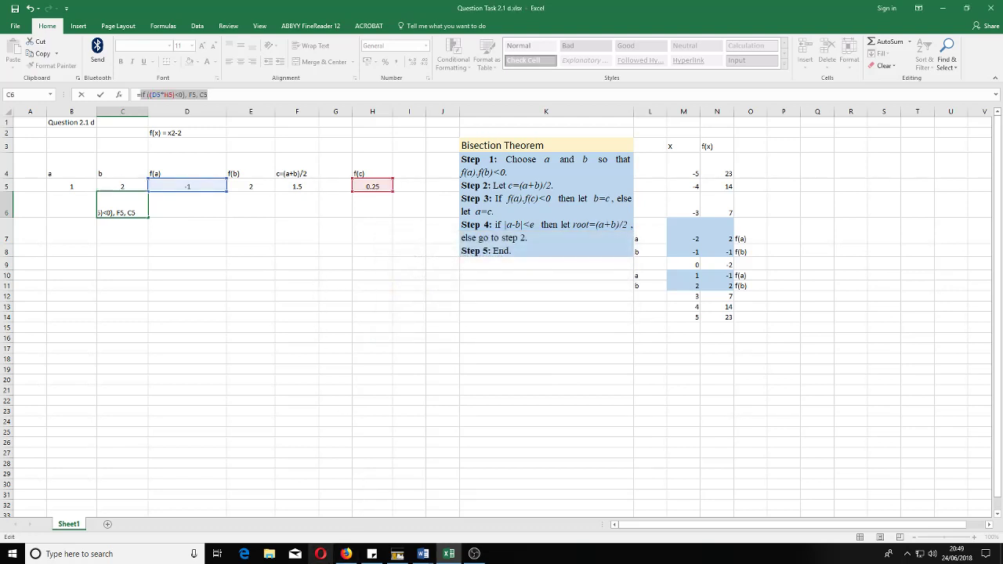
mouse_move(345, 555)
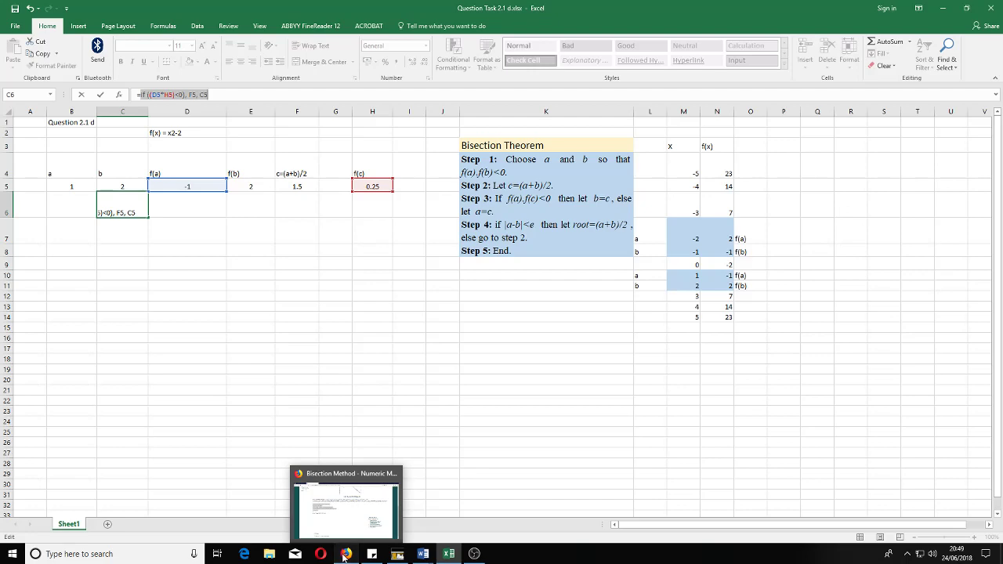
Search Google for 'if command in excel' in a new Firefox tab, then return to Excel
left_click(345, 554)
left_click(235, 10)
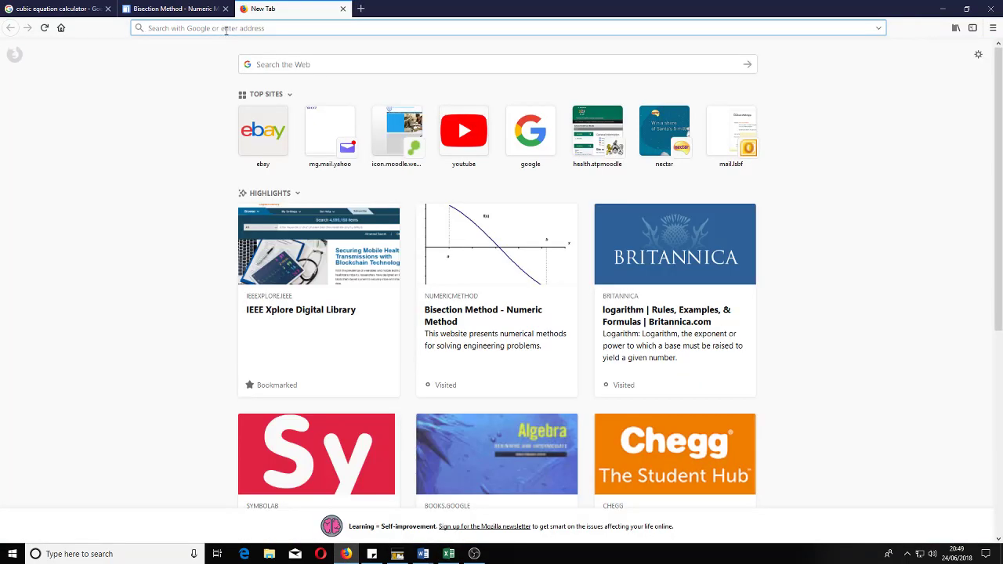
type("if")
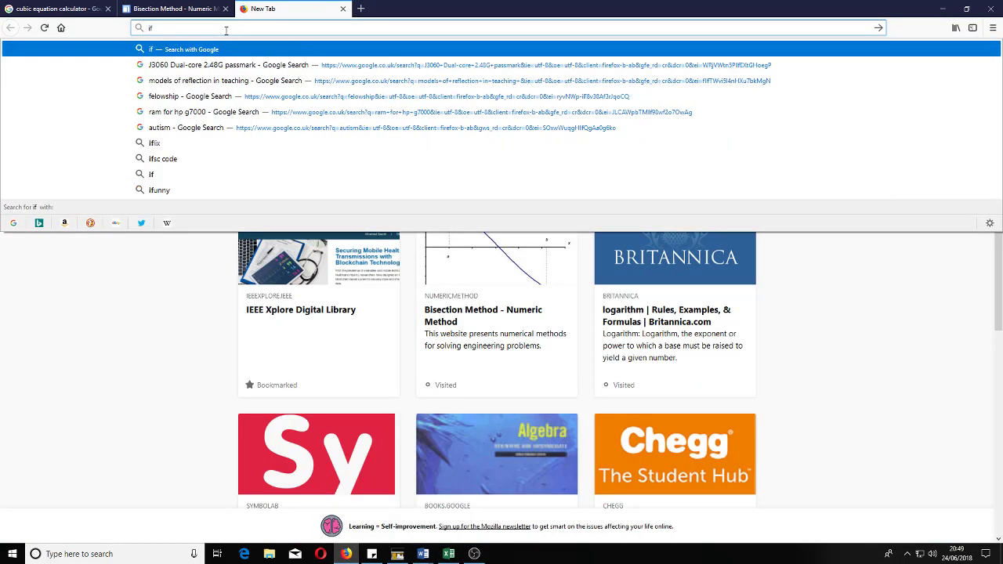
type(" command i")
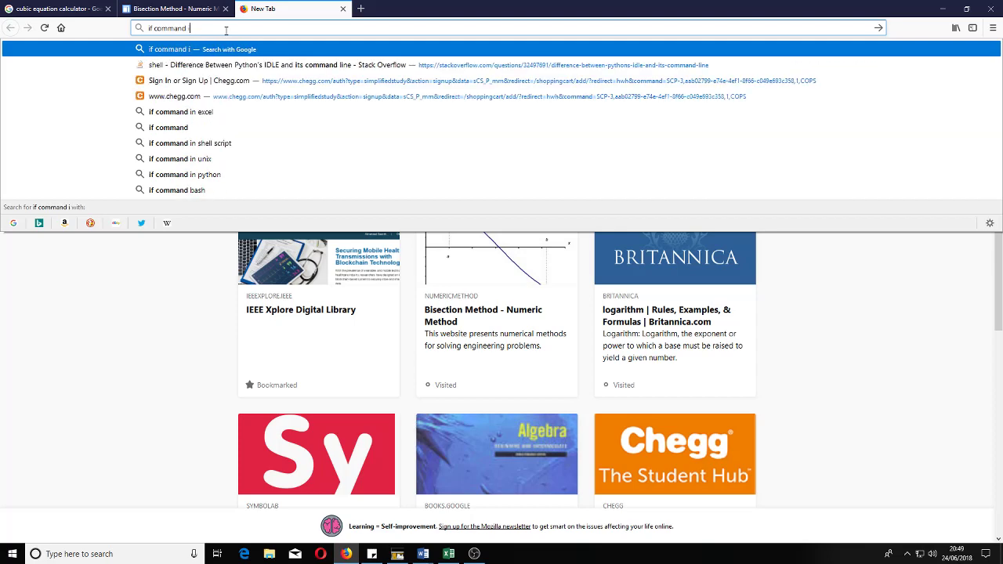
type("n excel")
key("Return")
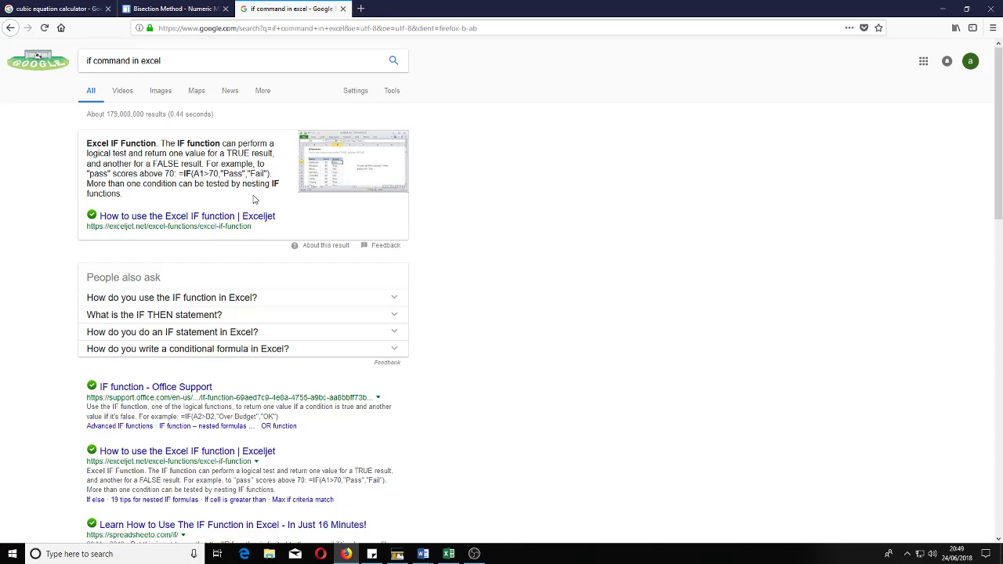
left_click(448, 554)
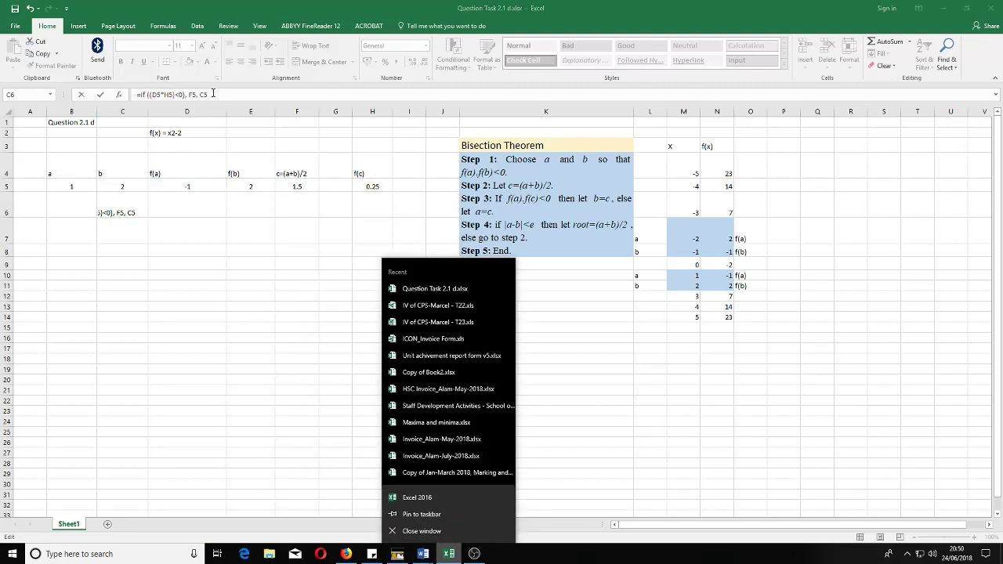
Delete the stray bracket after <0 and accept Excel's correction, making C6 =IF((D5*H5)<0,F5,C5) = 1.5
left_click(212, 93)
left_click(178, 94)
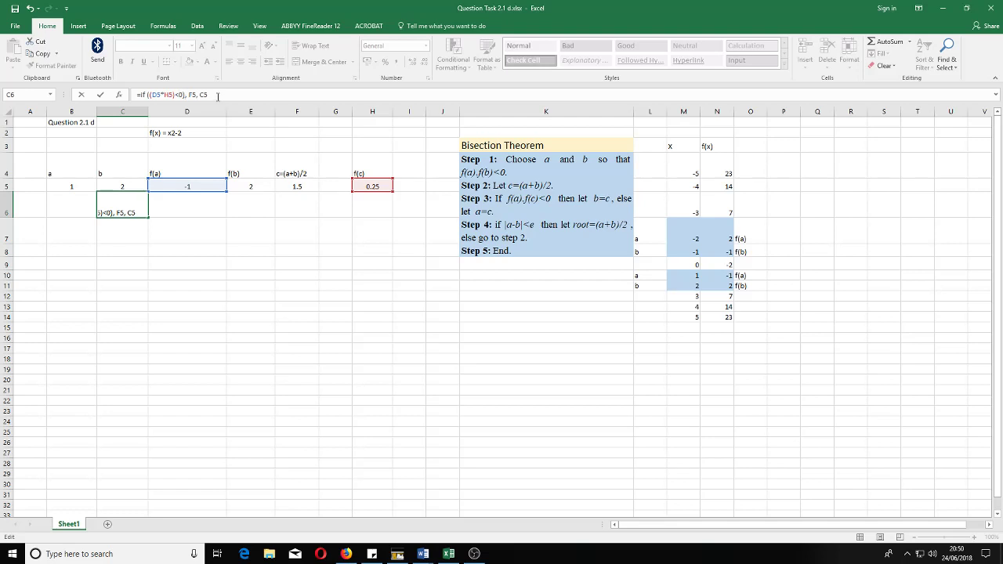
key("BackSpace")
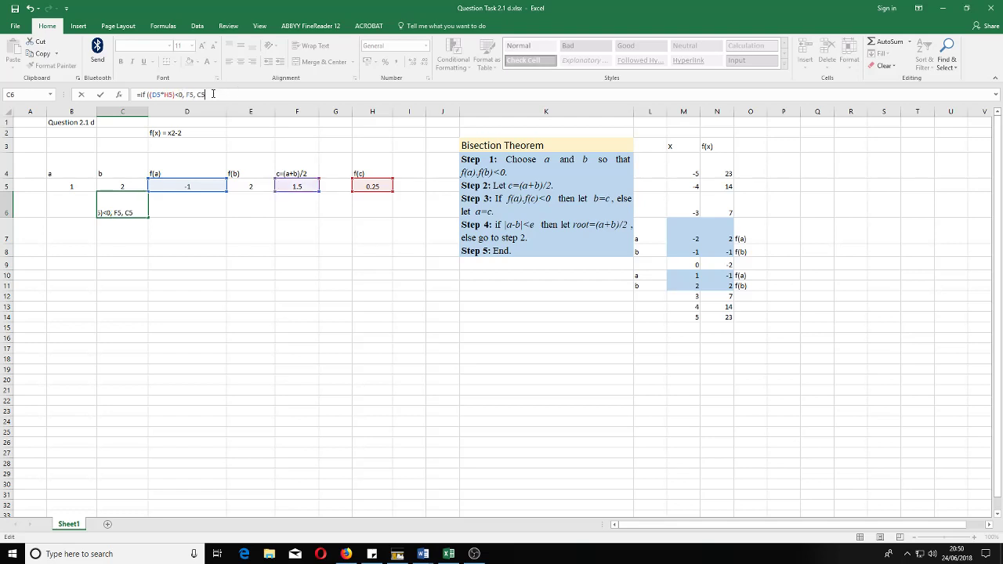
key("Return")
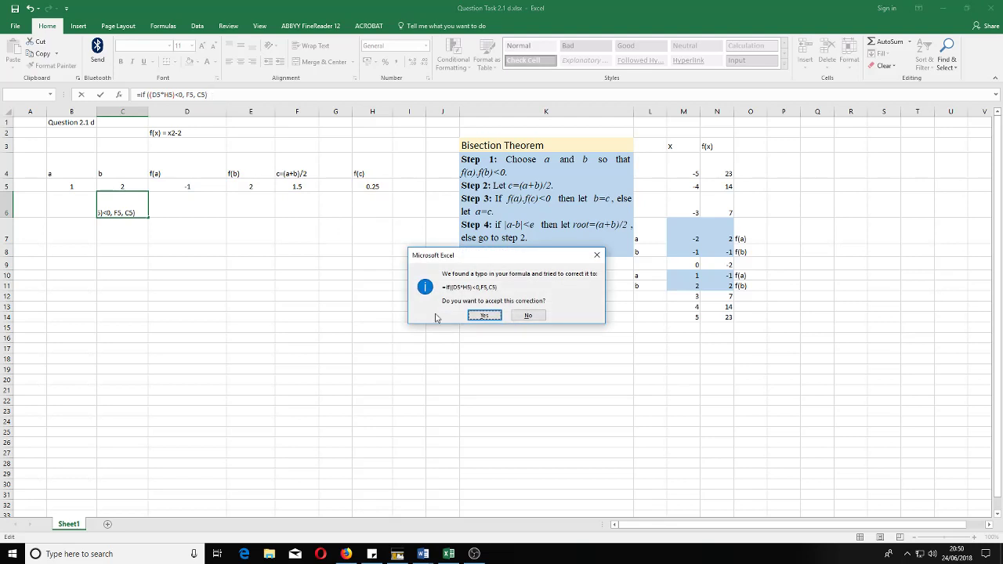
left_click(486, 315)
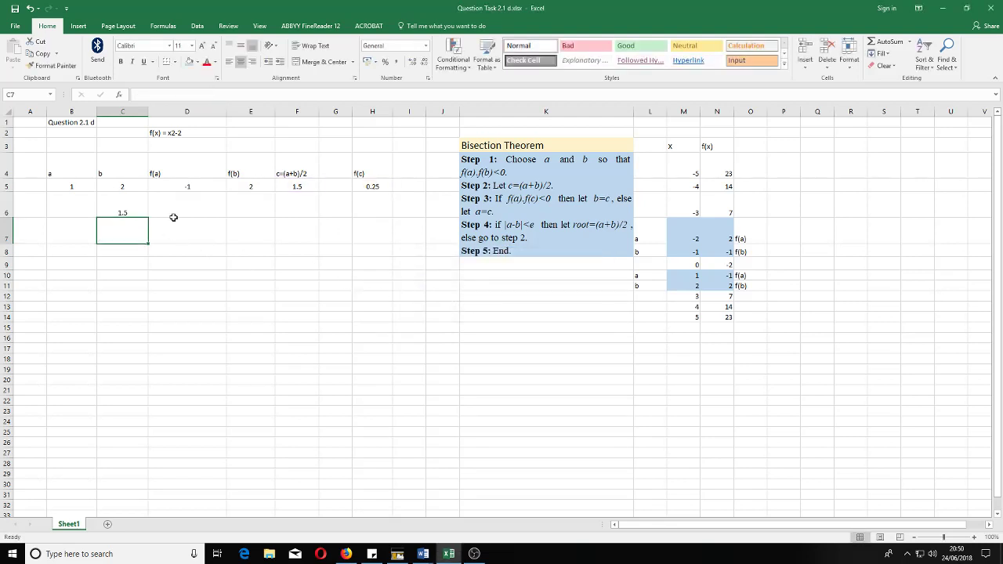
left_click(126, 206)
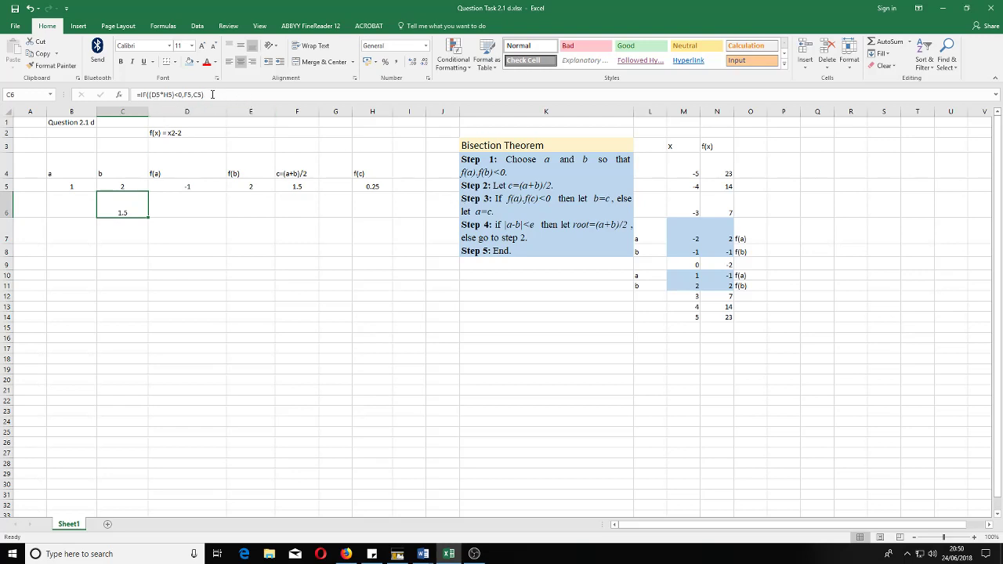
left_click(167, 221)
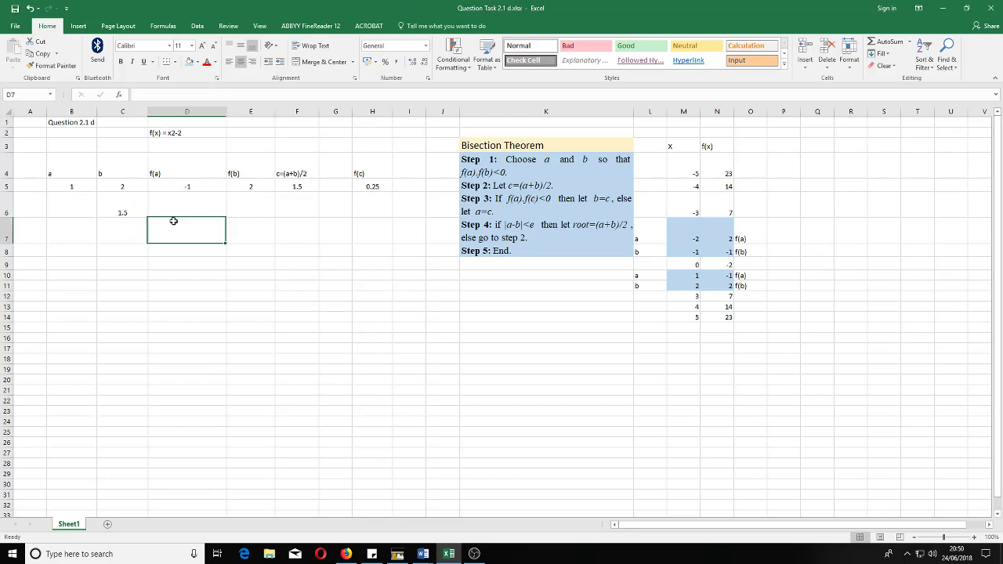
Inspect the C6, H5 and D5 formulas, then start editing B6 in the formula bar
left_click(127, 202)
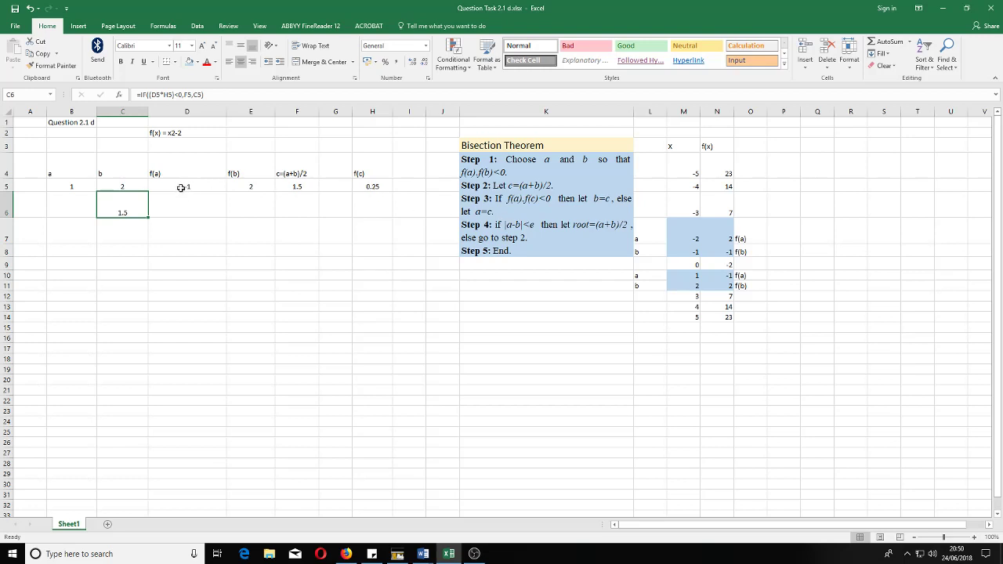
left_click(374, 186)
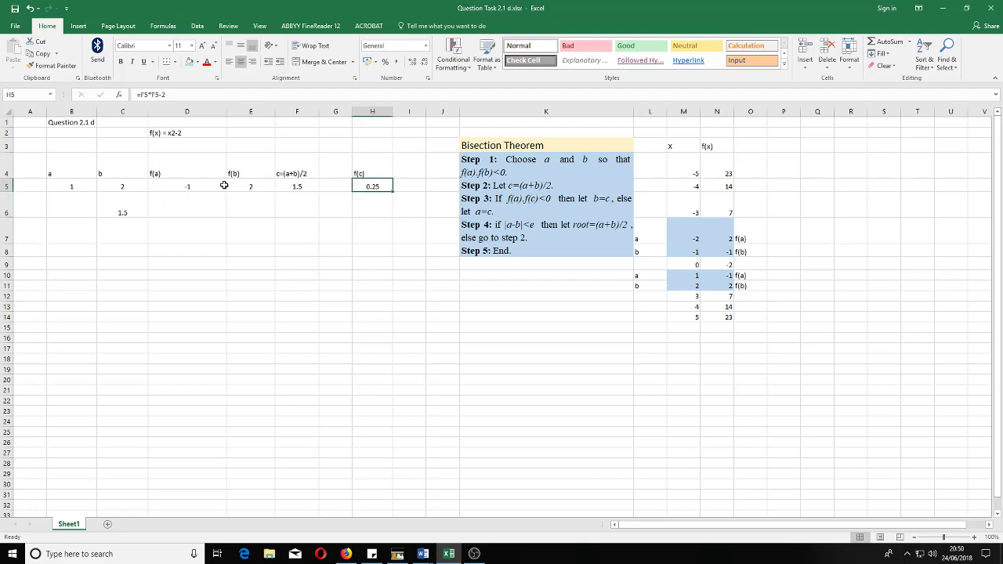
left_click(208, 186)
left_click(368, 186)
left_click(74, 206)
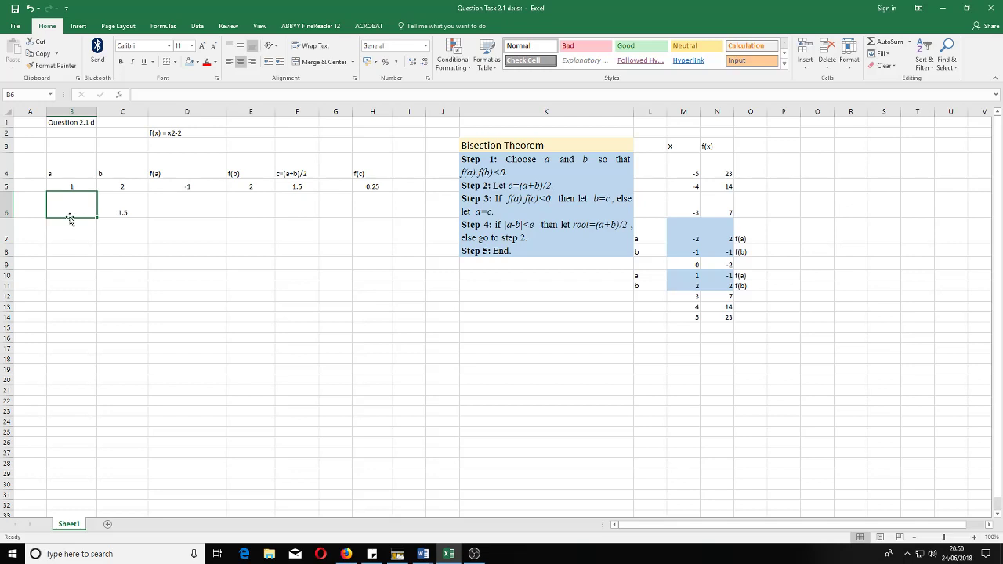
left_click(142, 94)
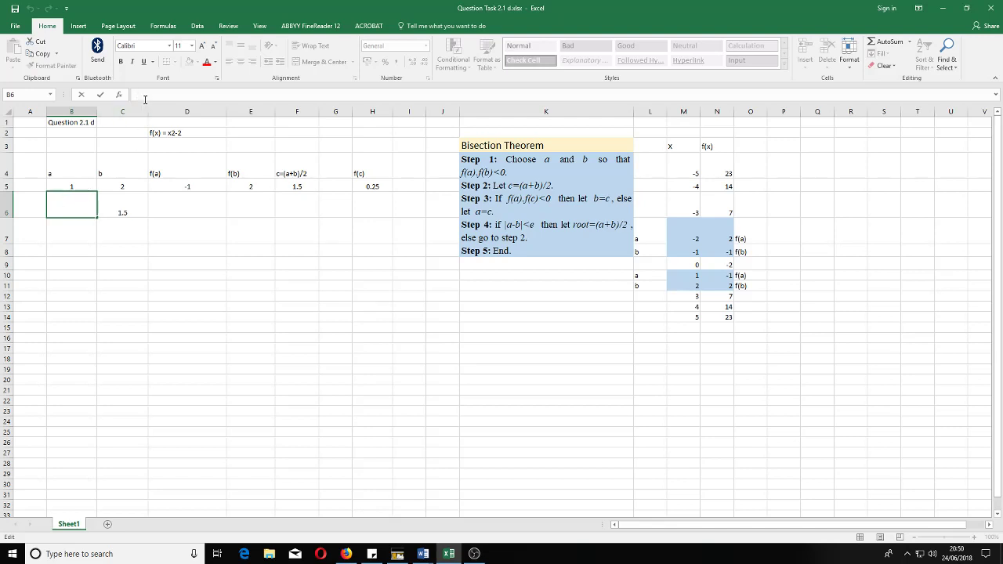
Start B6 with =if and a C5*H5 condition, then backspace away the mistaken part
type("=")
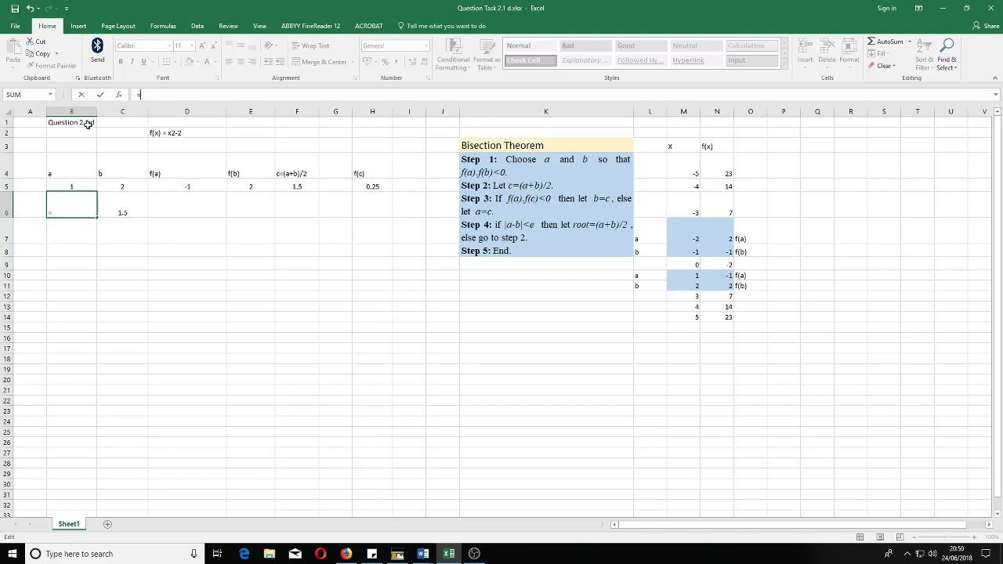
type("if ((")
left_click(125, 184)
type("*")
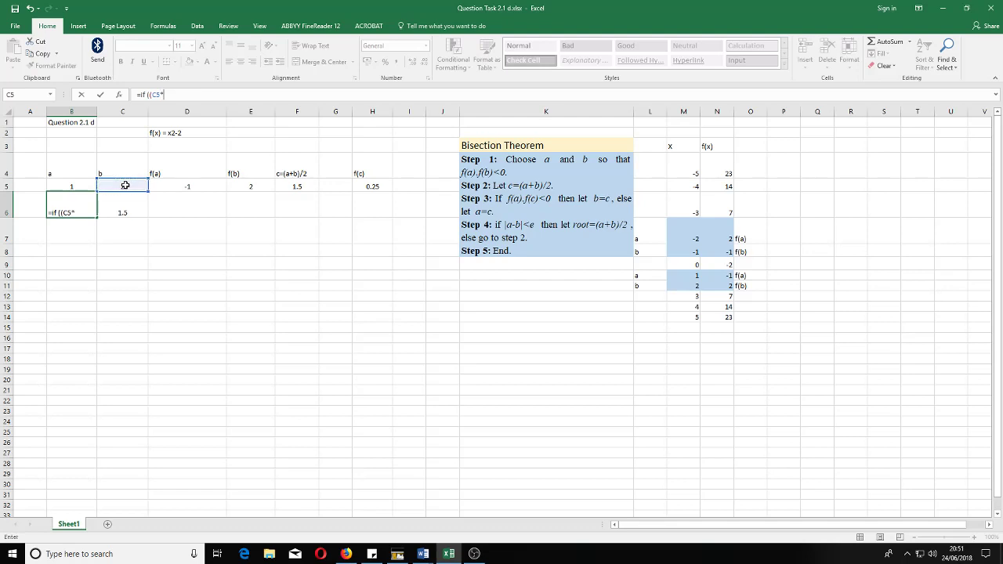
left_click(357, 185)
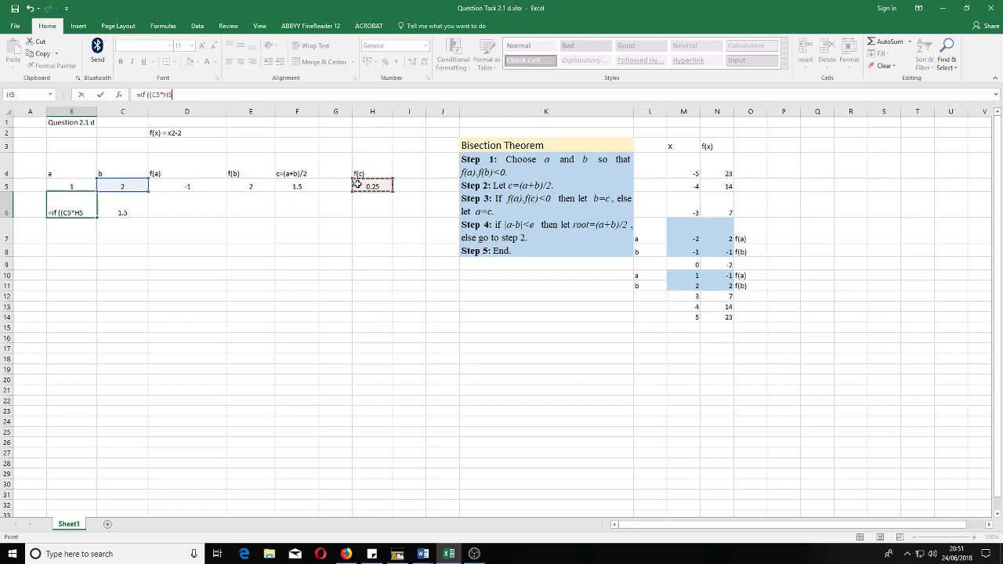
type(")")
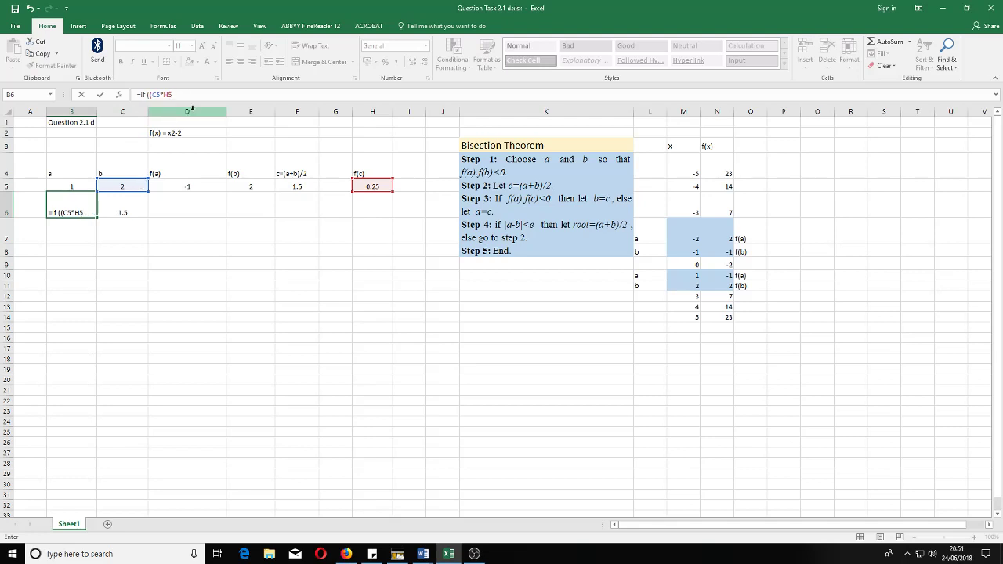
key("BackSpace")
key("BackSpace")
key("BackSpace")
key("BackSpace")
key("BackSpace")
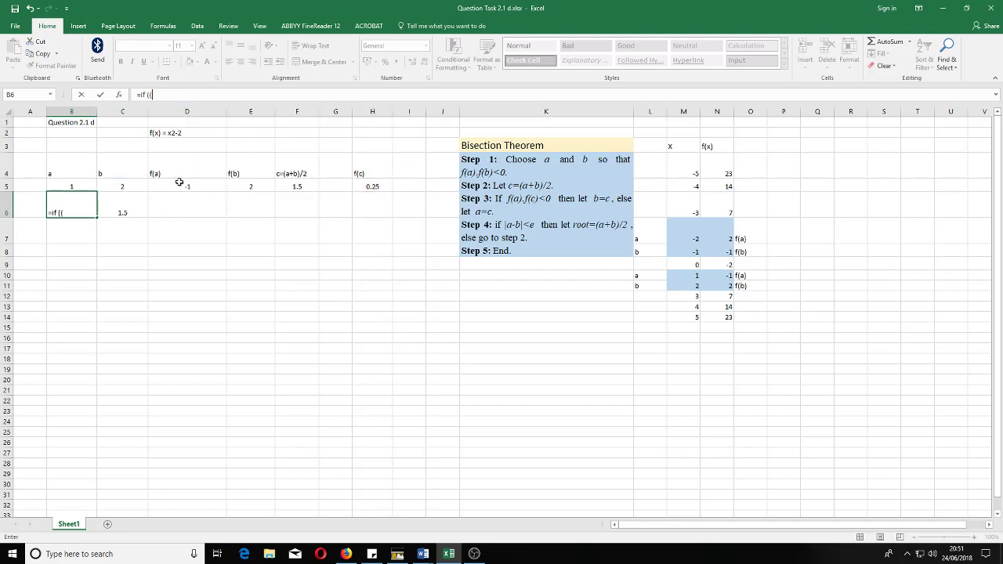
Complete B6 as =IF((E5*H5)<0,F5,B5) and accept Excel's correction, giving a = 1
left_click(249, 185)
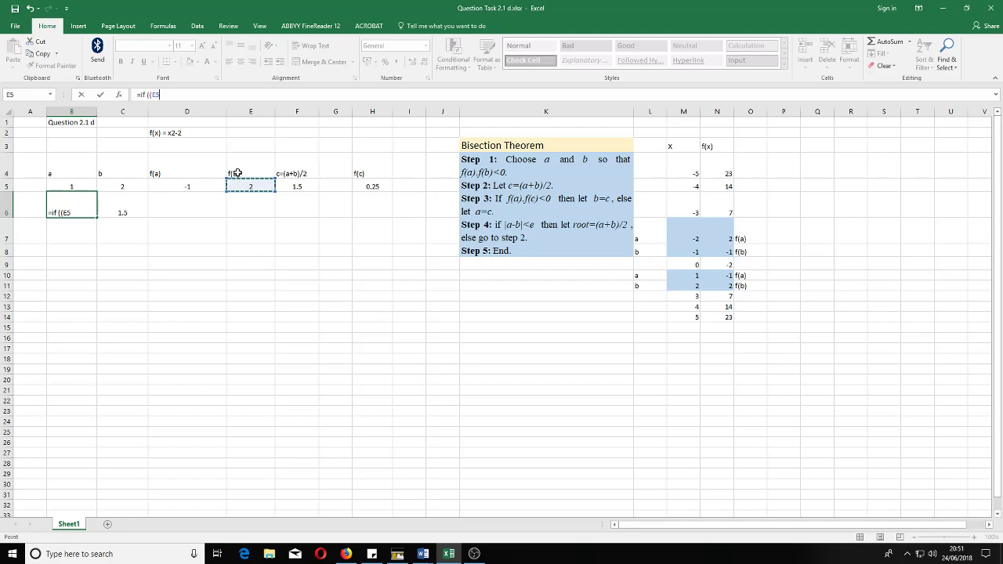
type("*")
left_click(368, 188)
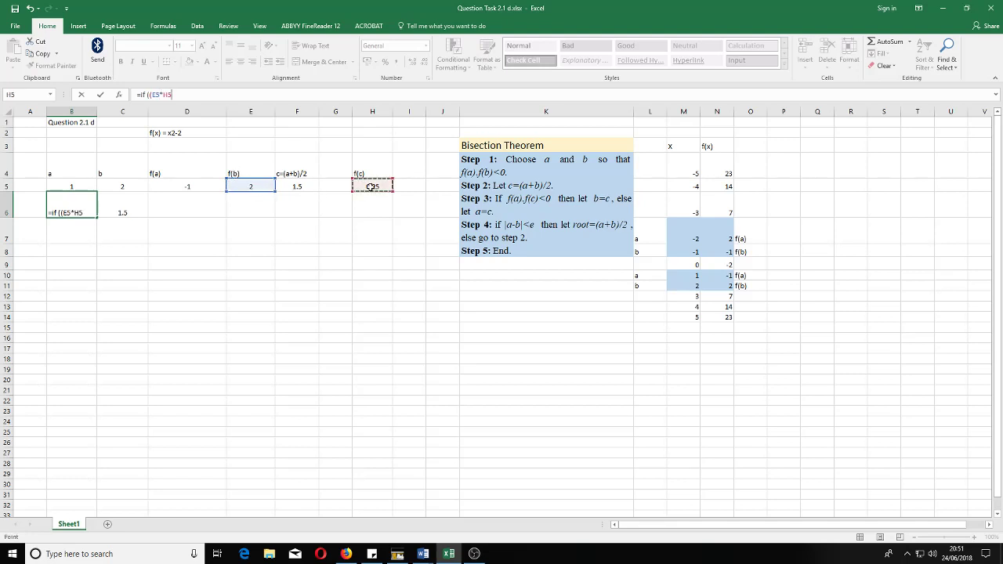
type(")<0,")
left_click(305, 186)
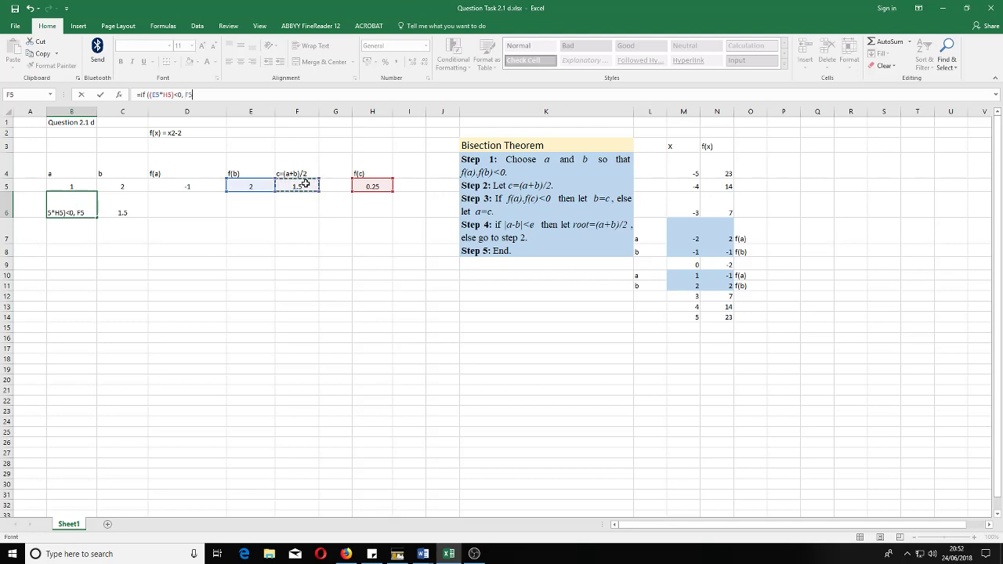
type(",")
left_click(80, 185)
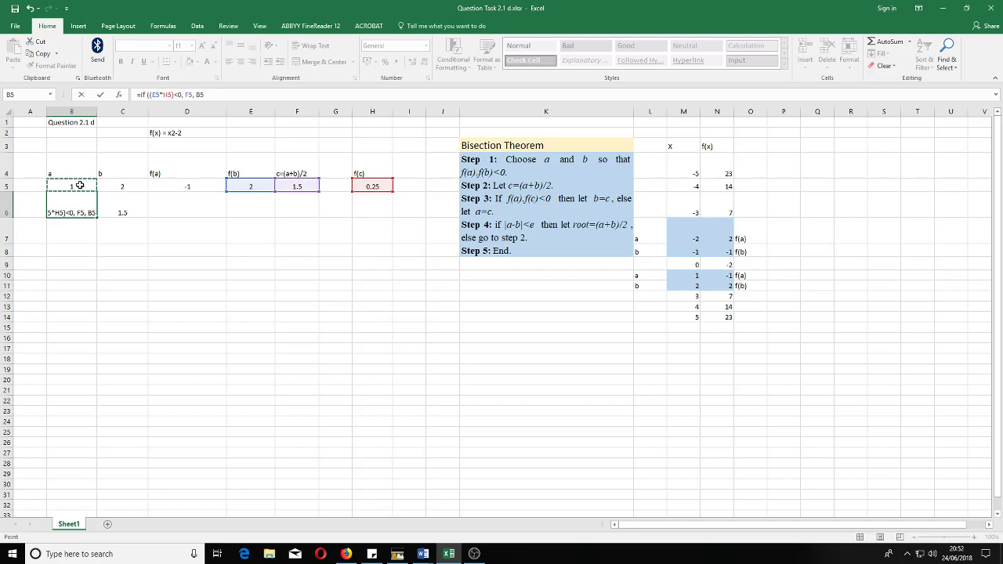
type(")")
key("Return")
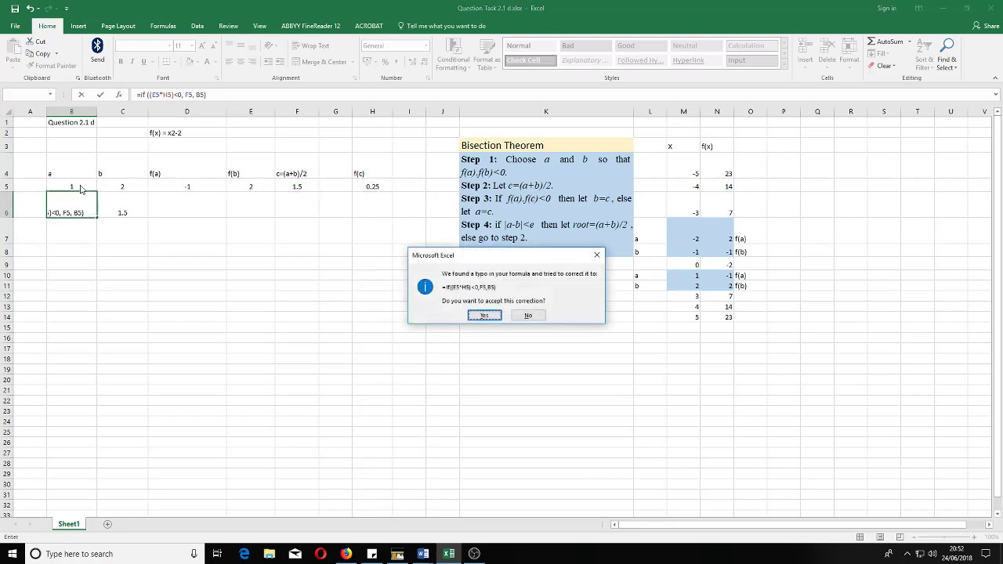
left_click(488, 317)
left_click(164, 243)
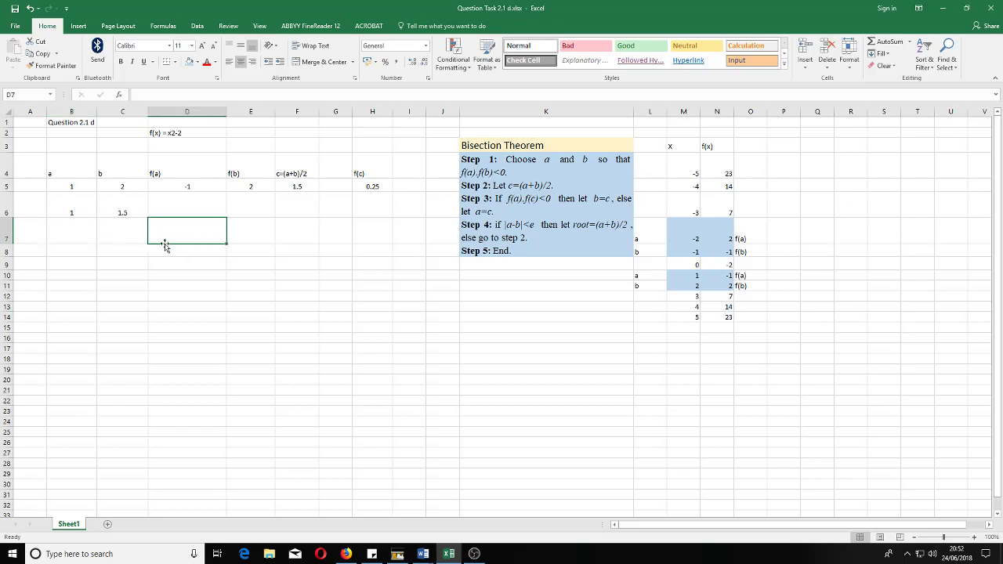
Check the B6 and C6 formulas, then fill the f(a) and f(b) formulas into row 6
left_click(78, 205)
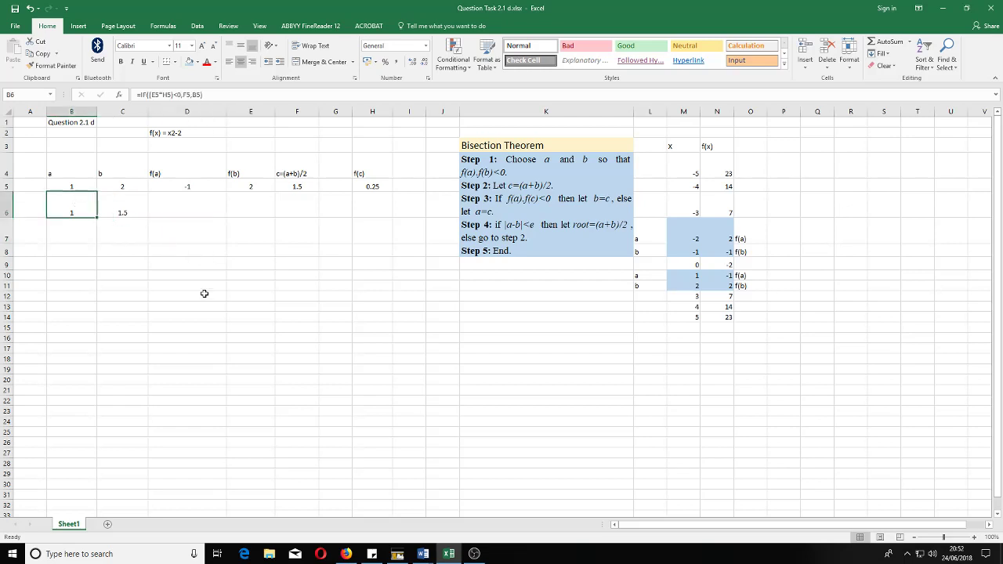
left_click(122, 211)
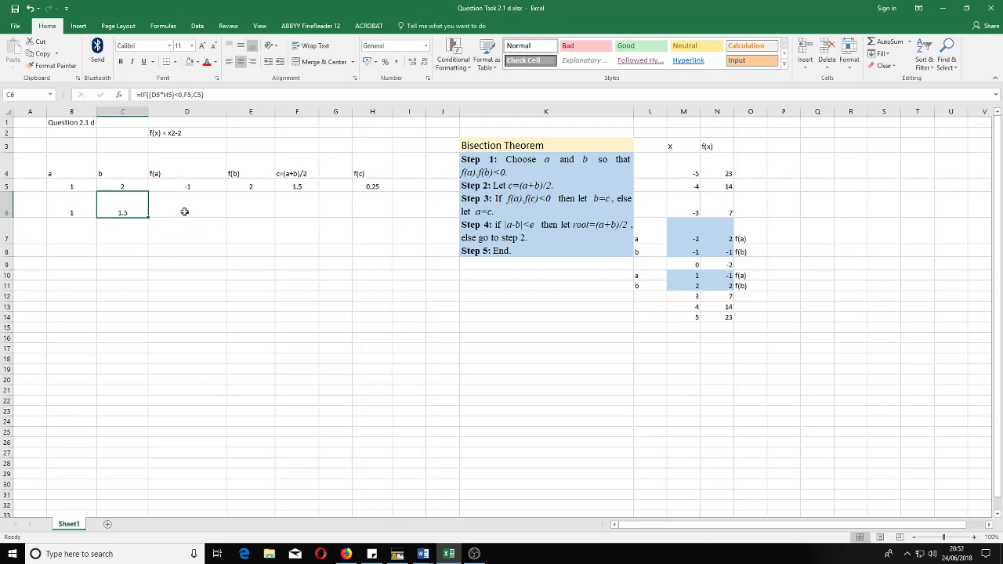
left_click(76, 211)
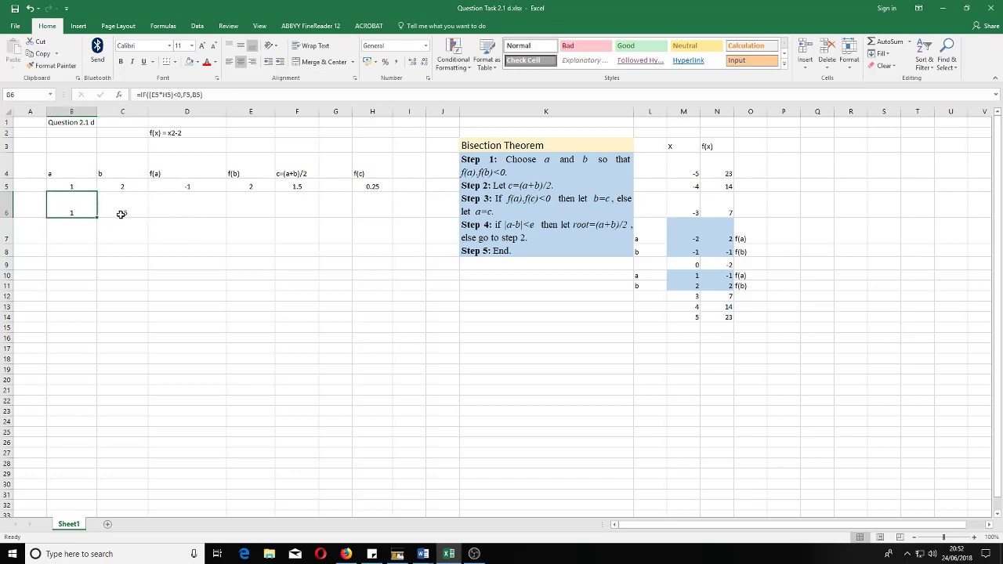
left_click(121, 214)
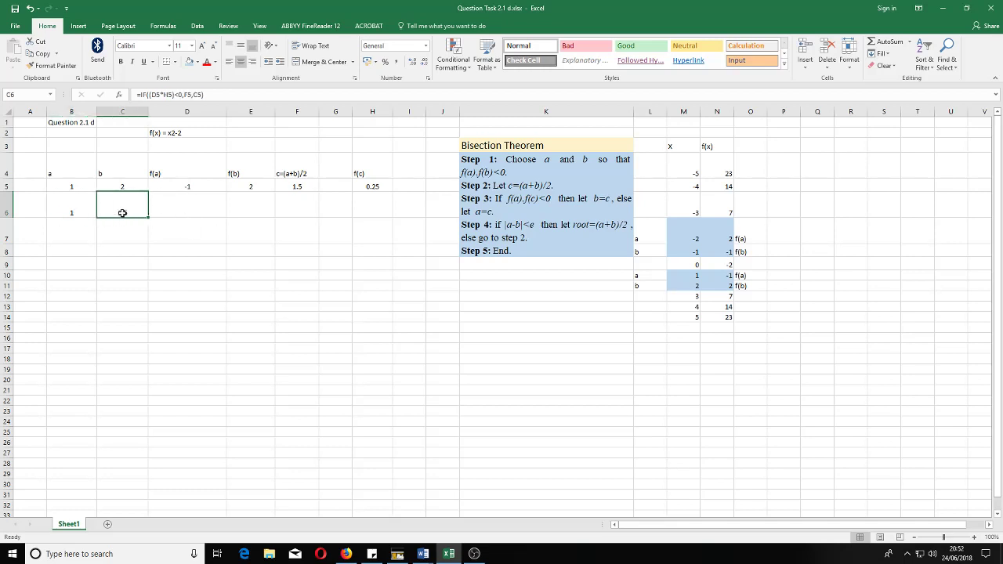
left_click(180, 206)
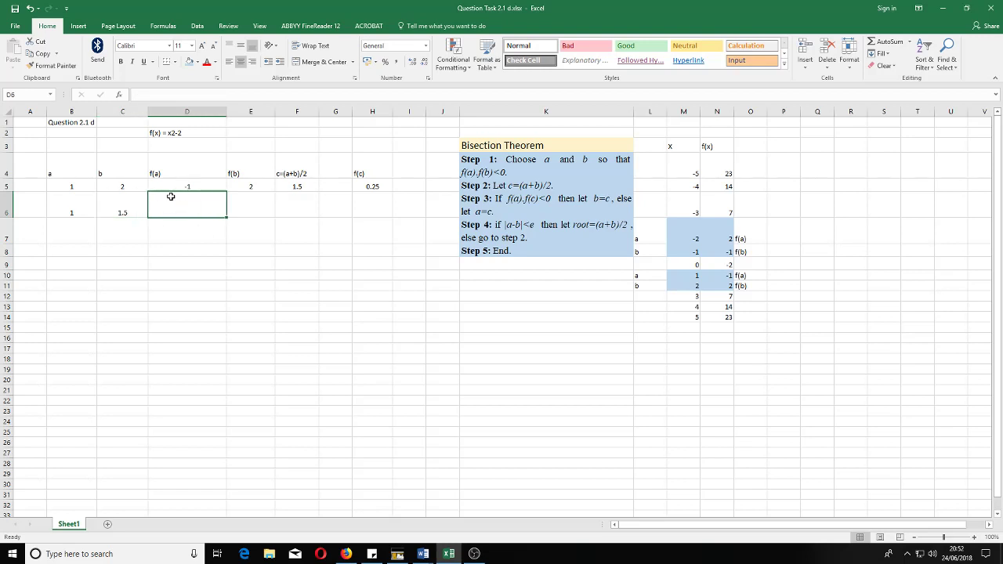
left_click(192, 188)
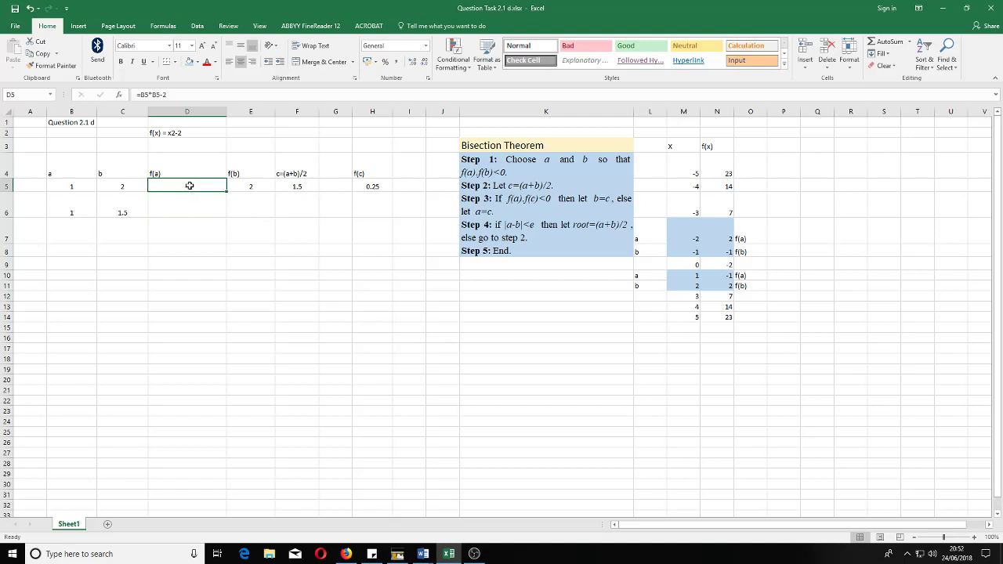
left_click_drag(226, 192, 271, 193)
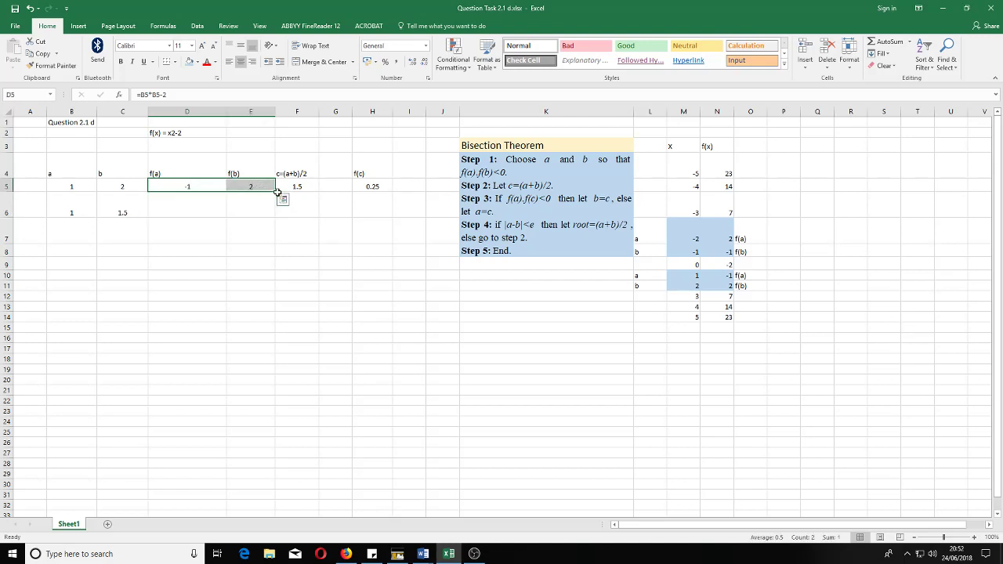
left_click(278, 197)
left_click_drag(184, 186, 271, 216)
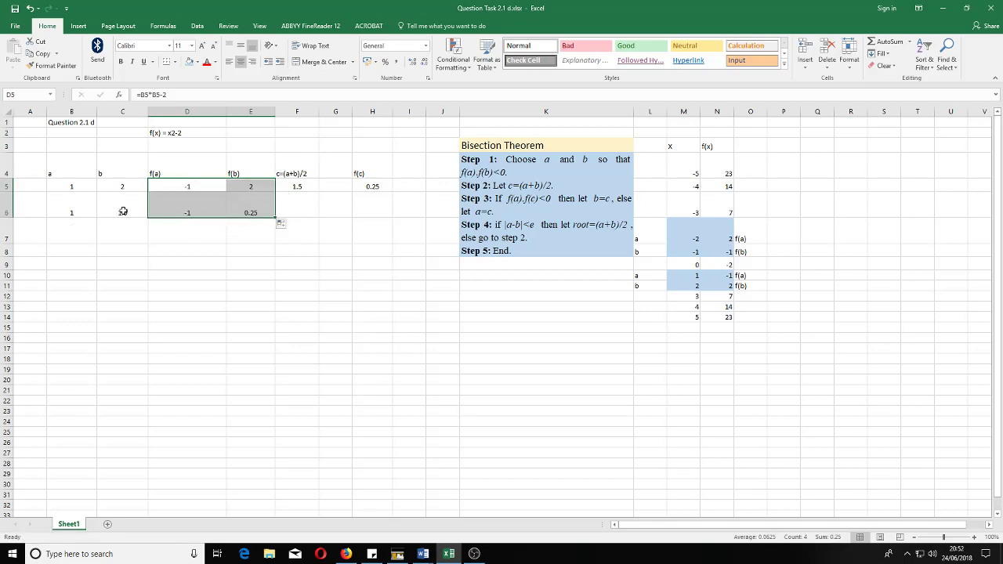
Fill the c and f(c) formulas down to row 6 and select B6:H6
left_click(304, 202)
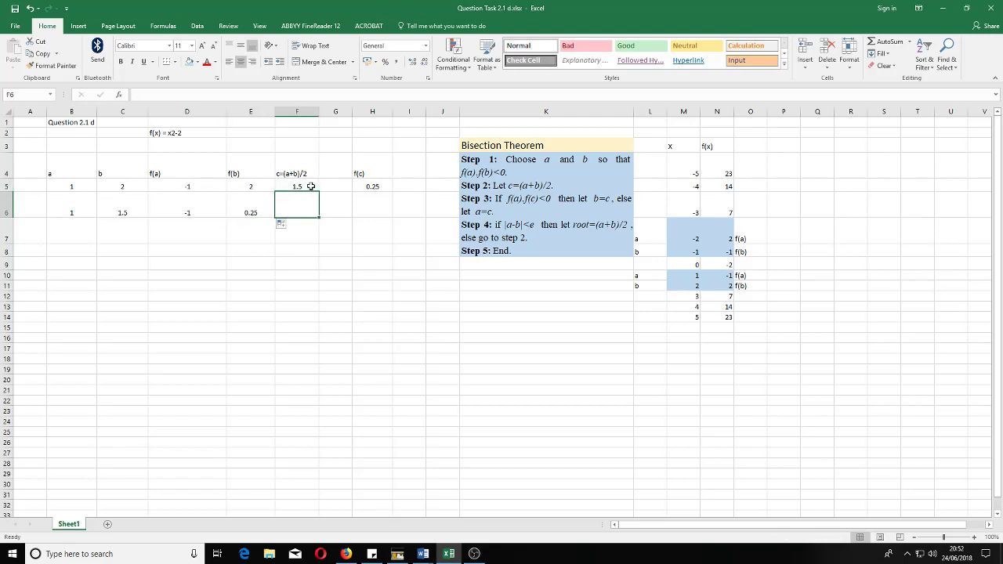
left_click(314, 186)
left_click_drag(318, 191, 317, 214)
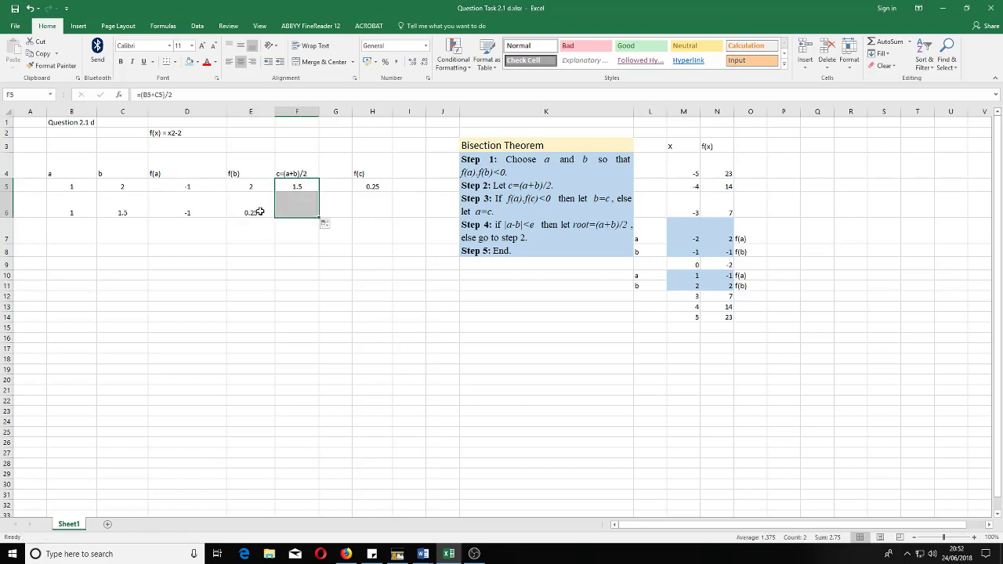
left_click(376, 187)
left_click_drag(393, 192, 386, 213)
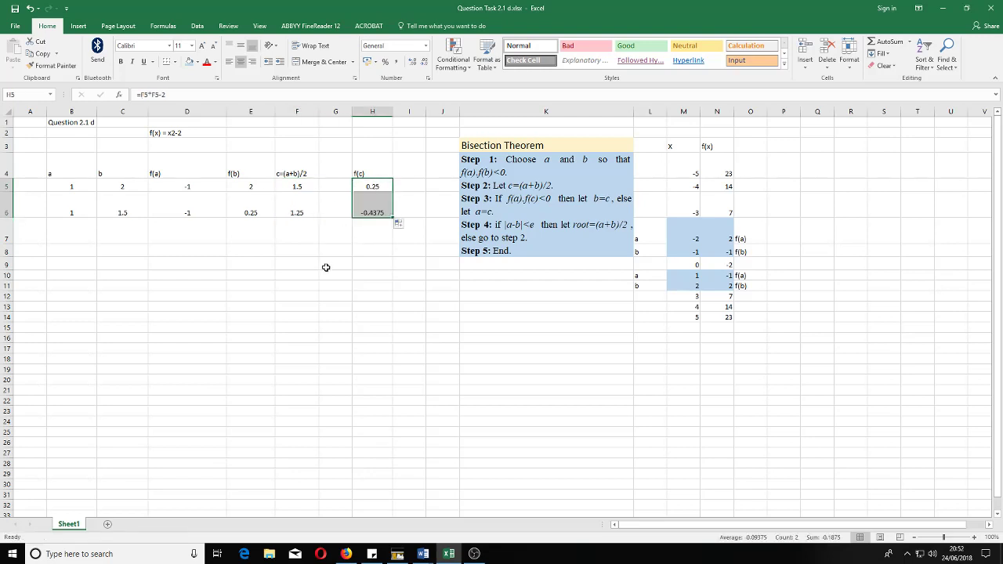
left_click(130, 204)
left_click_drag(68, 205, 389, 213)
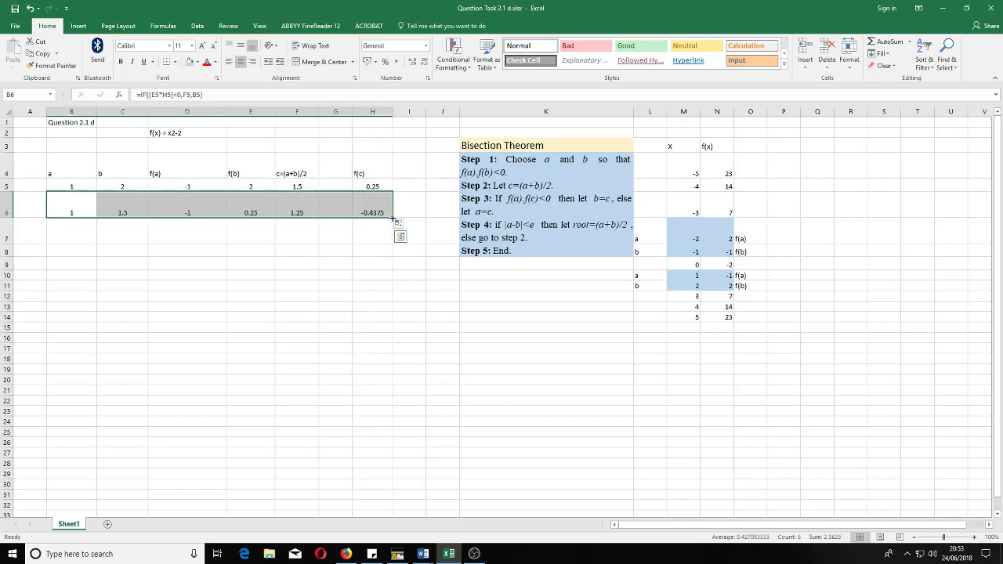
Fill the B6:H6 iteration formulas down through rows 30 and 35
left_click_drag(393, 218, 415, 490)
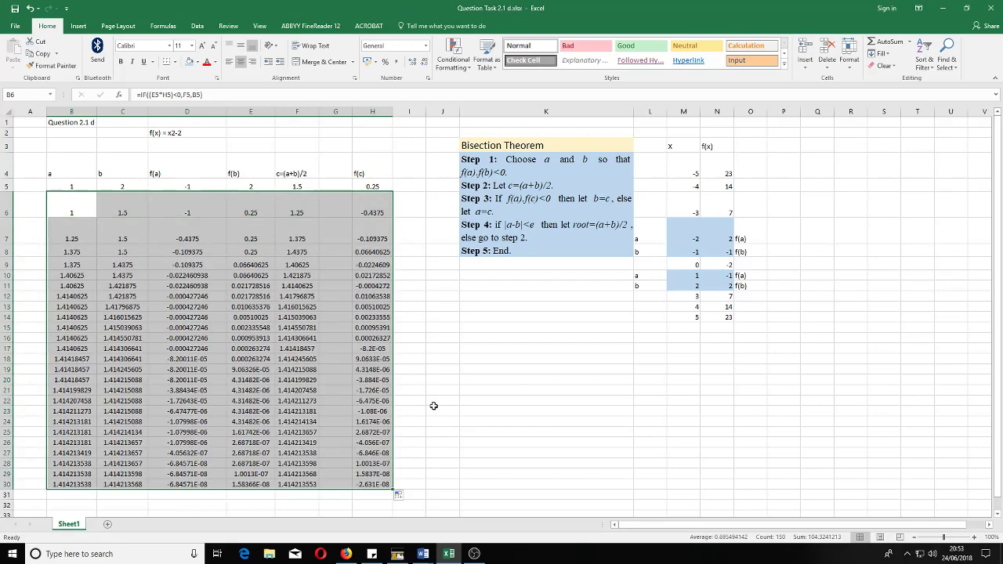
scroll(396, 329, "down", 3)
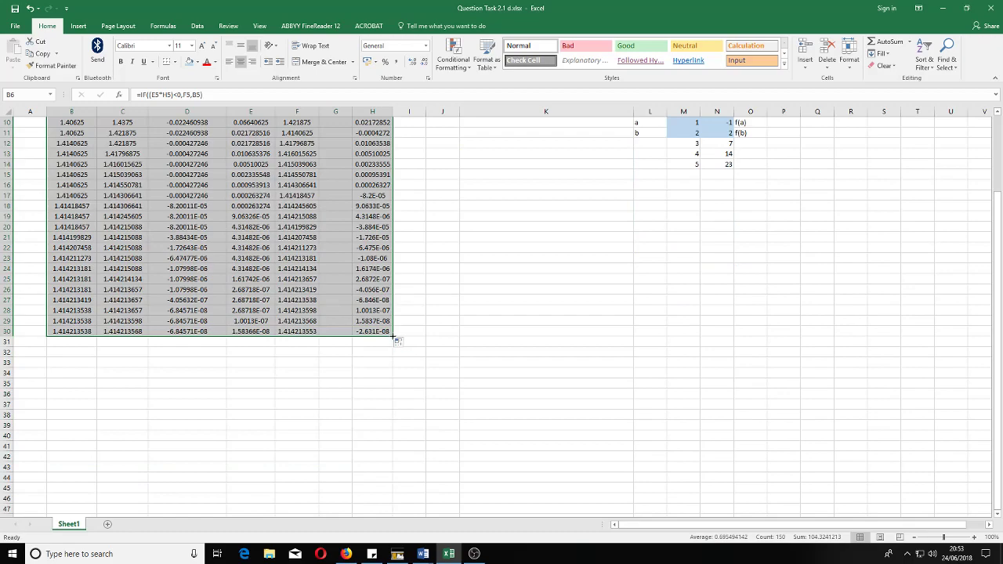
left_click_drag(396, 334, 400, 386)
scroll(453, 355, "up", 2)
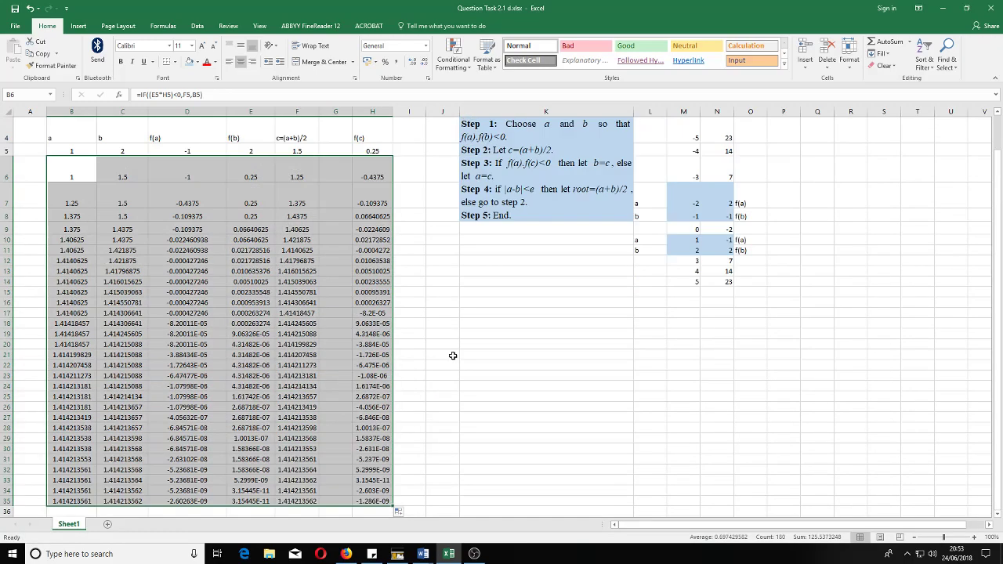
scroll(403, 235, "up", 1)
scroll(340, 188, "down", 2)
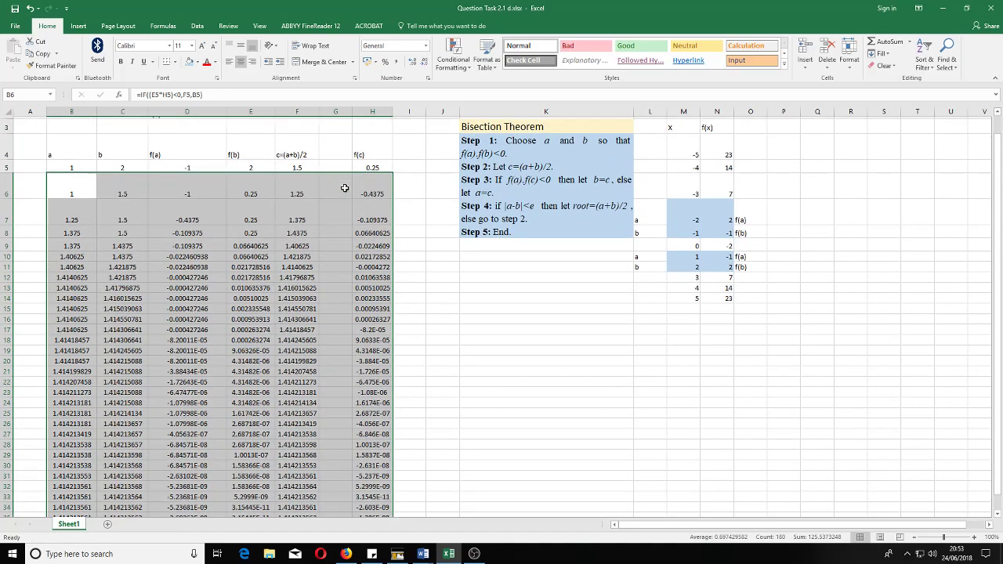
scroll(297, 153, "up", 2)
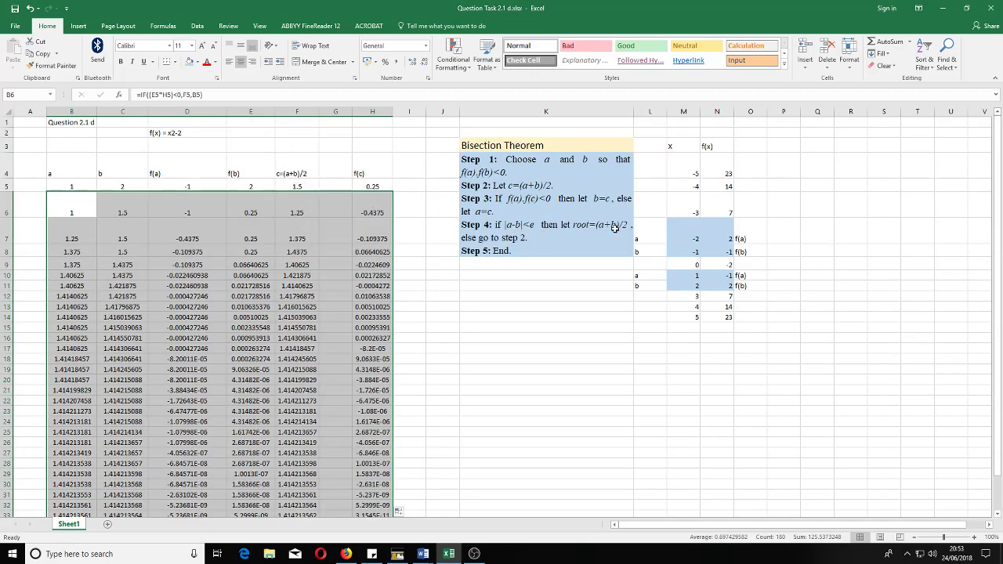
scroll(307, 201, "down", 2)
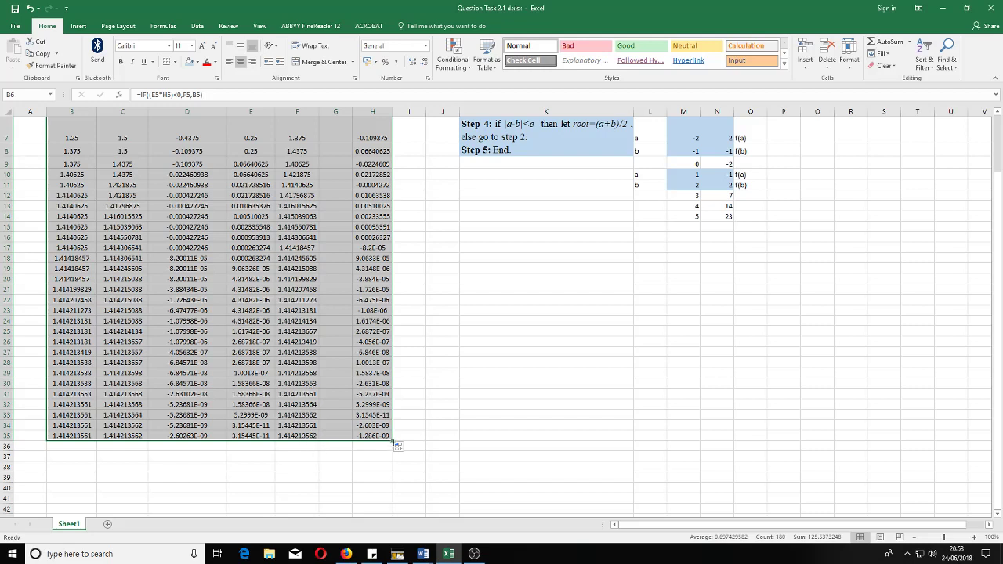
Extend the iterations to row 40 and check c converges to 1.414213562
left_click_drag(394, 442, 394, 490)
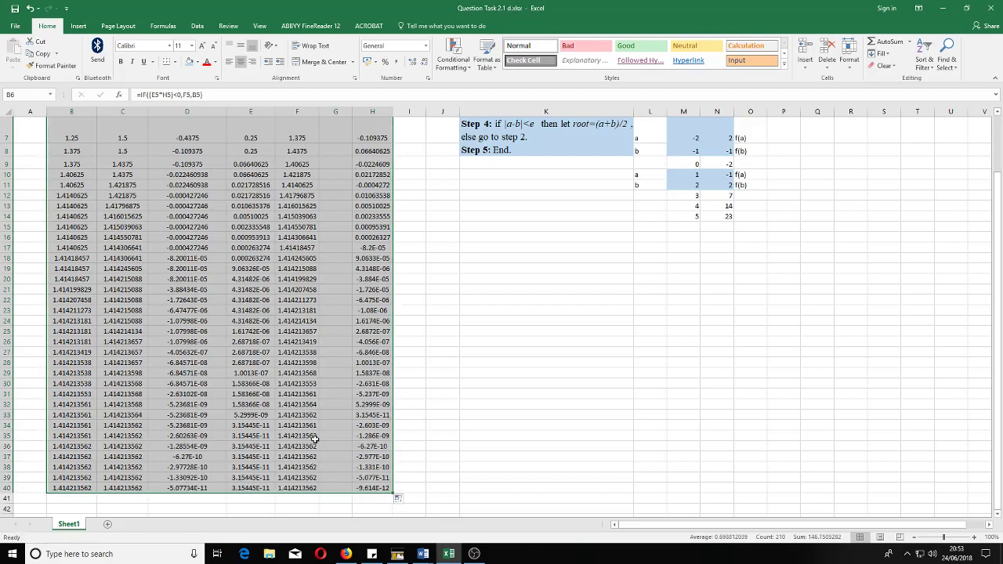
left_click(313, 487)
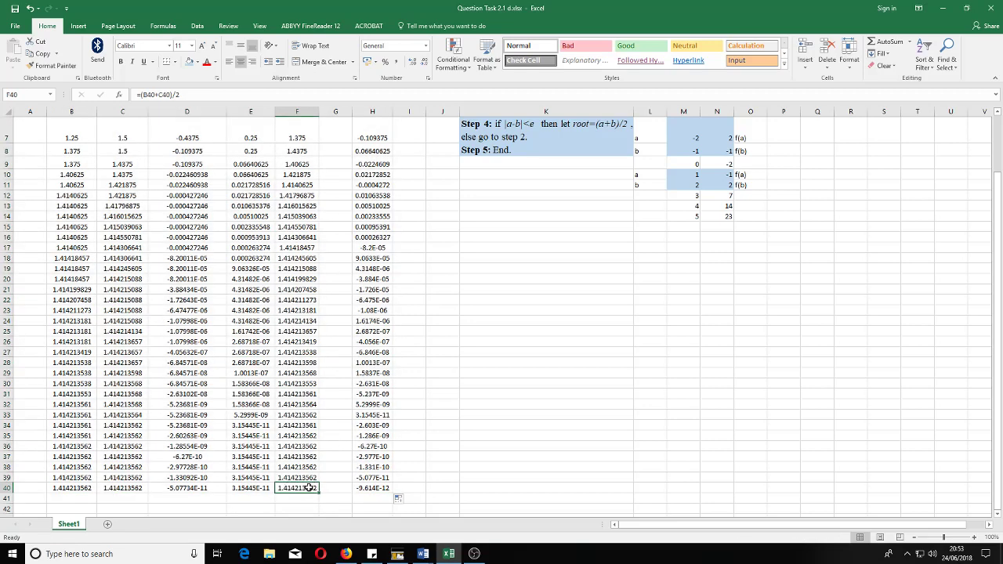
scroll(329, 470, "down", 2)
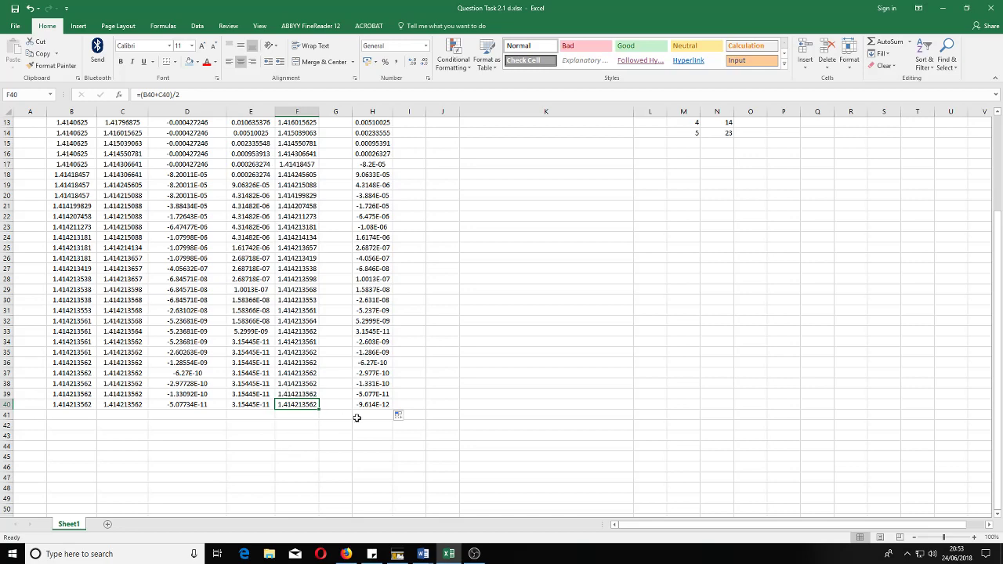
scroll(479, 333, "up", 4)
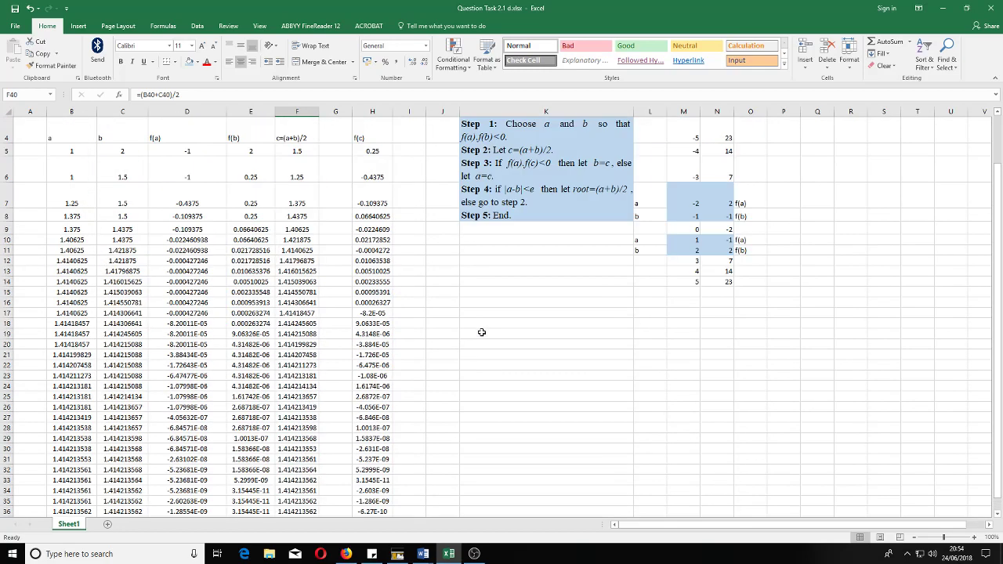
Enter the note 'Final root: 1.414213562' in K17
left_click(470, 348)
scroll(478, 351, "down", 4)
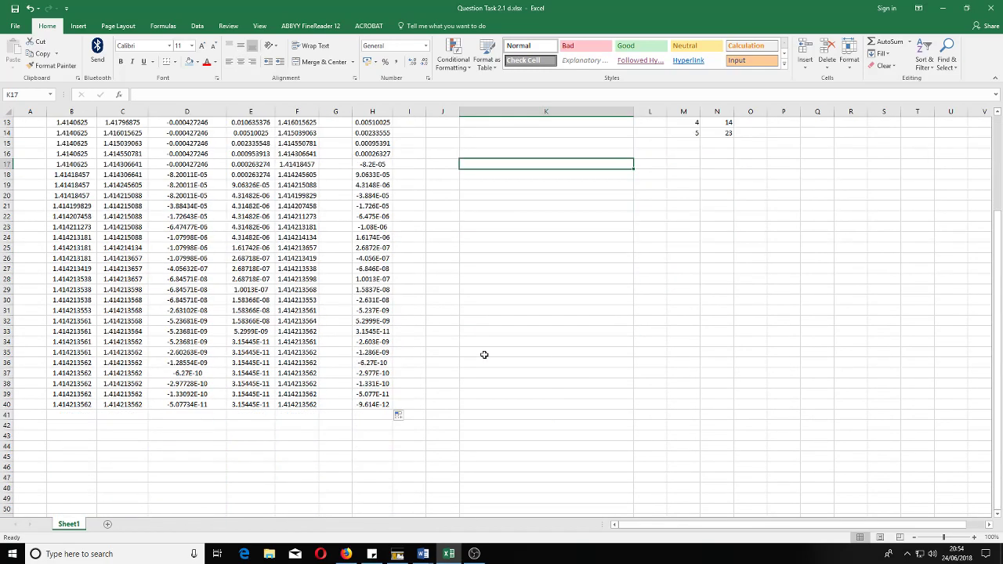
type("Final root: 1.414213562")
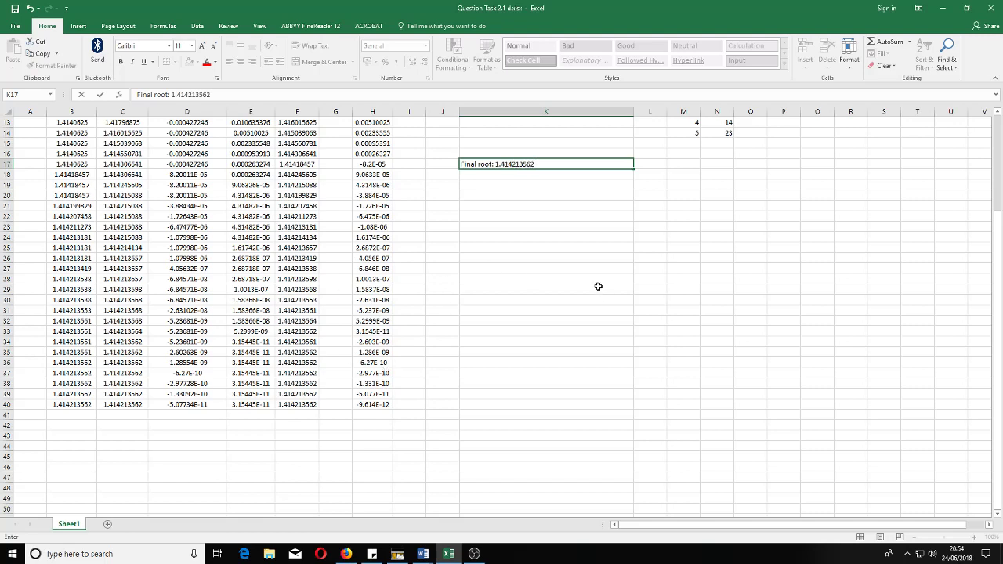
left_click(557, 237)
Add the label 'Another root:' in K18
left_click(513, 174)
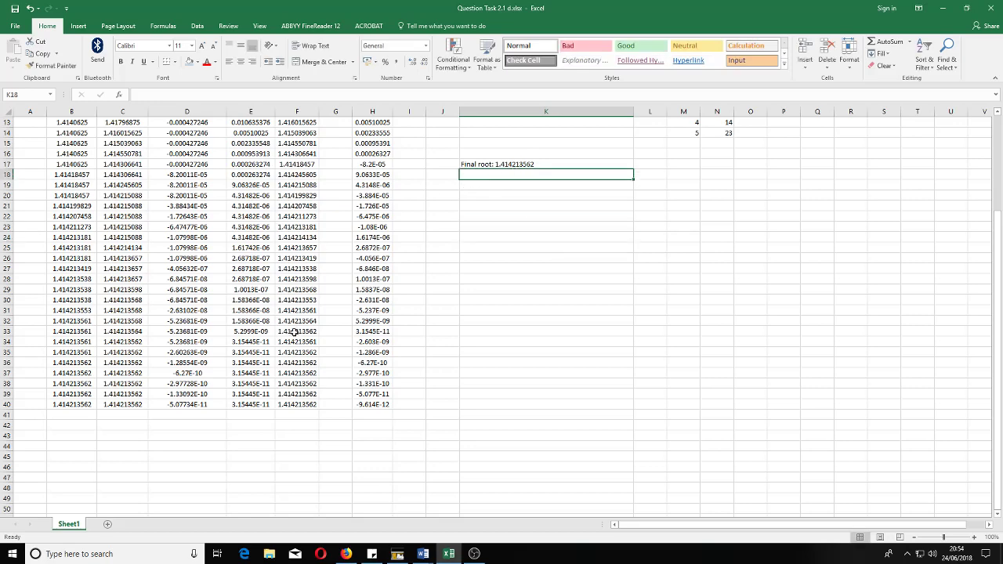
scroll(457, 332, "up", 4)
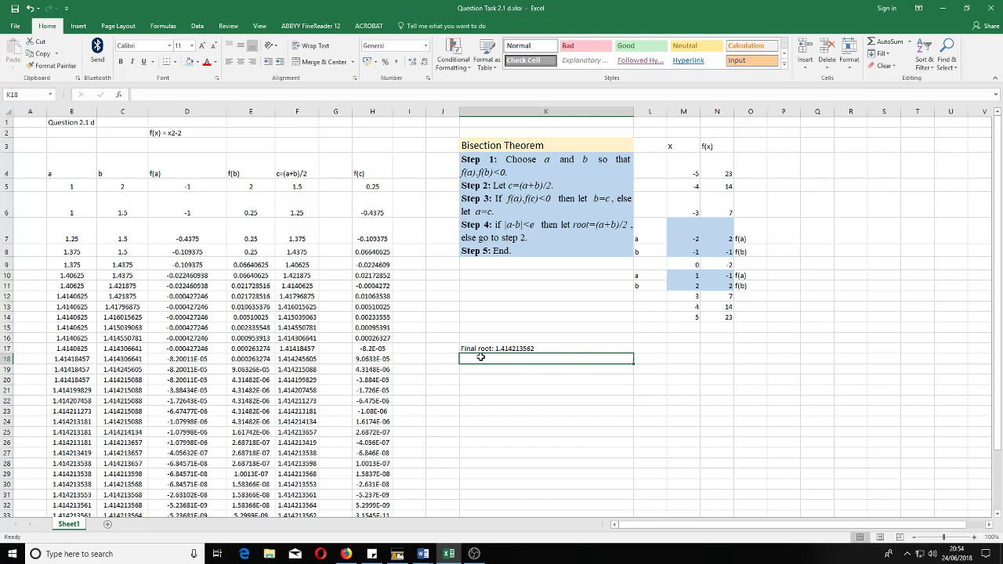
type("Ano")
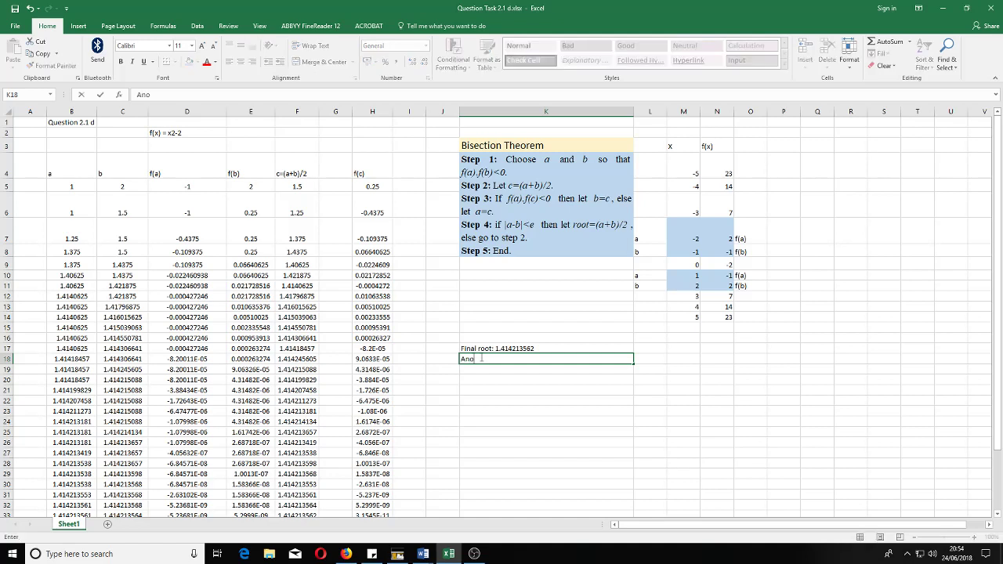
type("thewr")
left_click(538, 399)
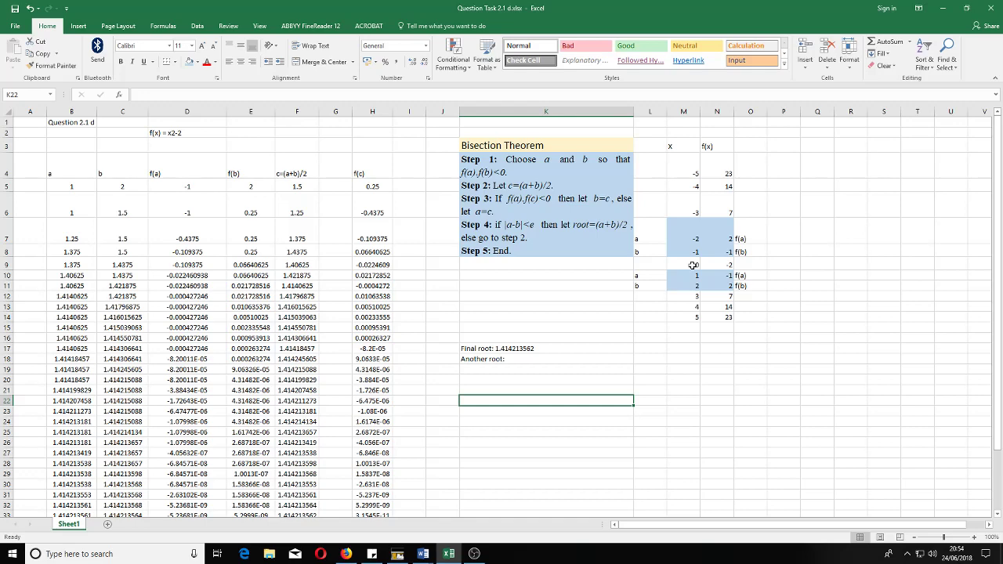
scroll(347, 226, "down", 1)
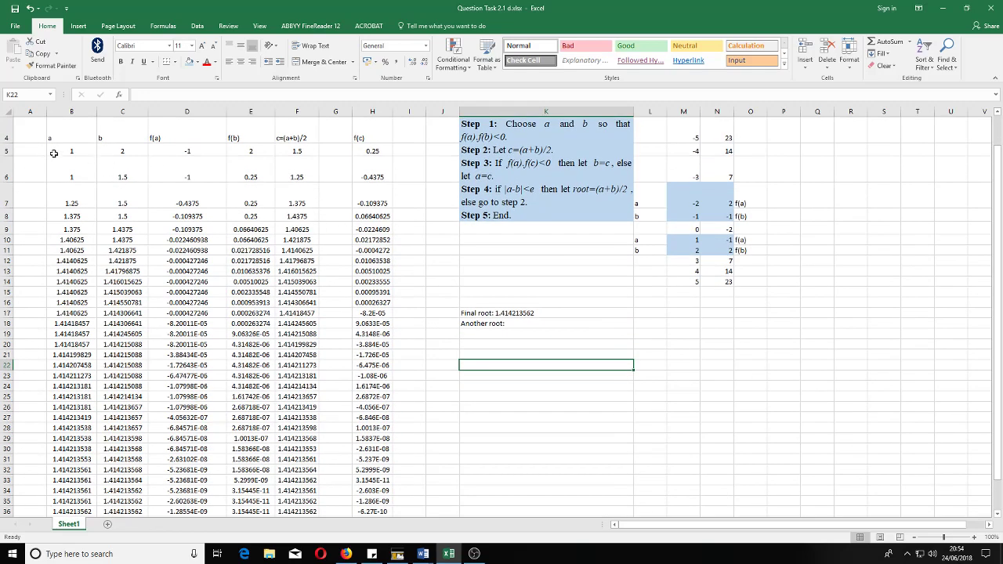
Copy the bisection table range B4:H40 and switch back to the Word assignment
left_click_drag(53, 139, 387, 487)
right_click(229, 325)
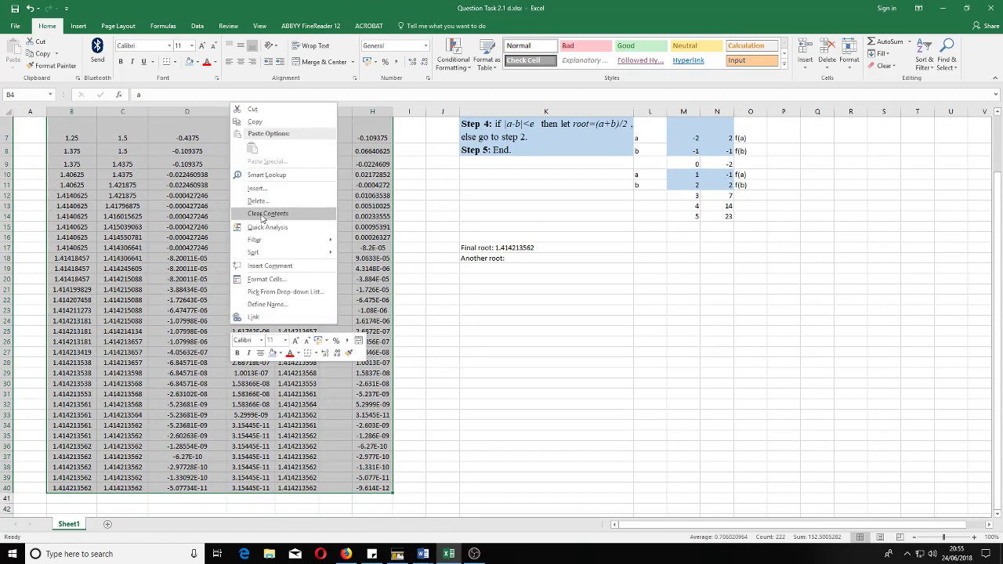
left_click(254, 121)
scroll(392, 470, "up", 2)
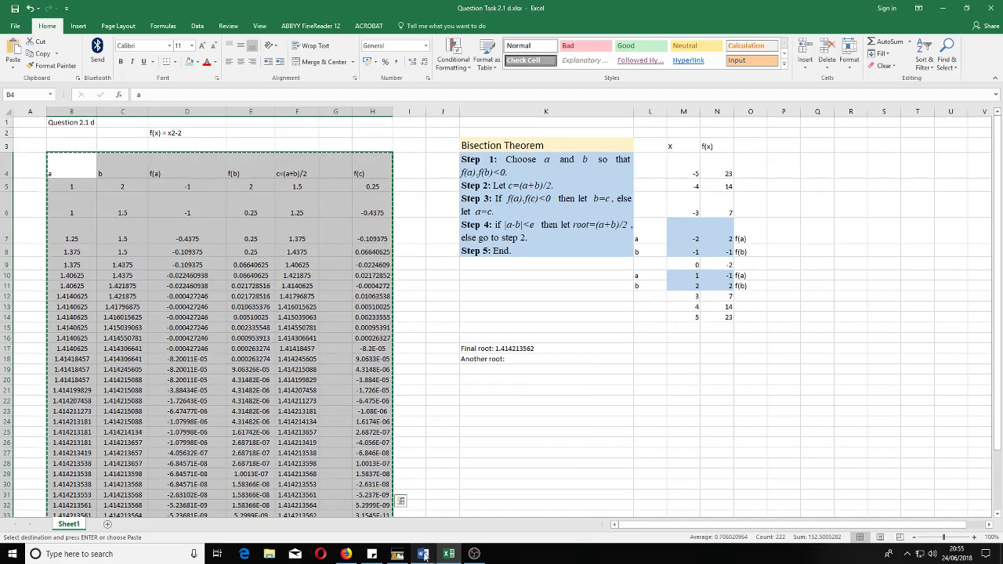
mouse_move(430, 548)
left_click(480, 506)
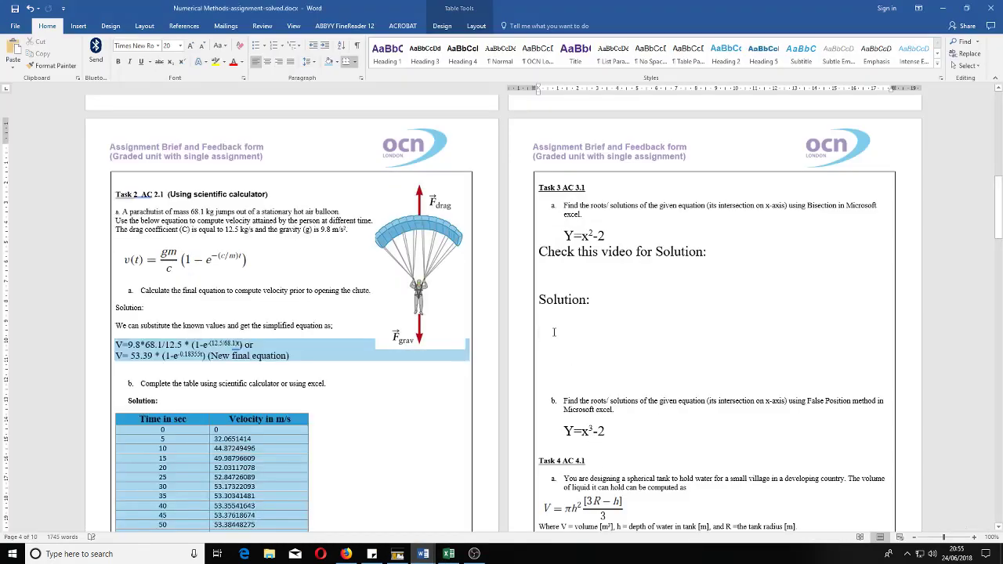
key("ctrl+v")
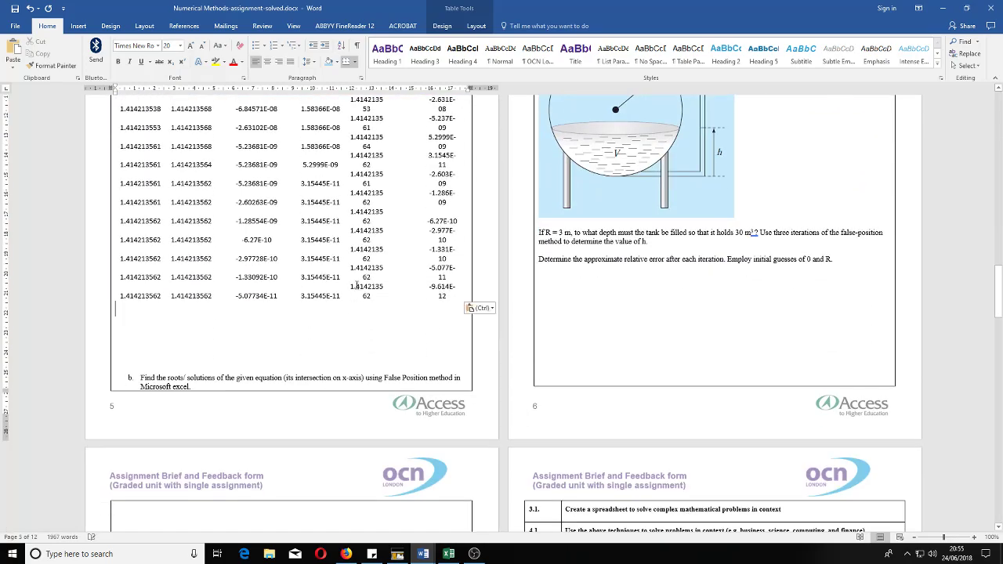
left_click(351, 286)
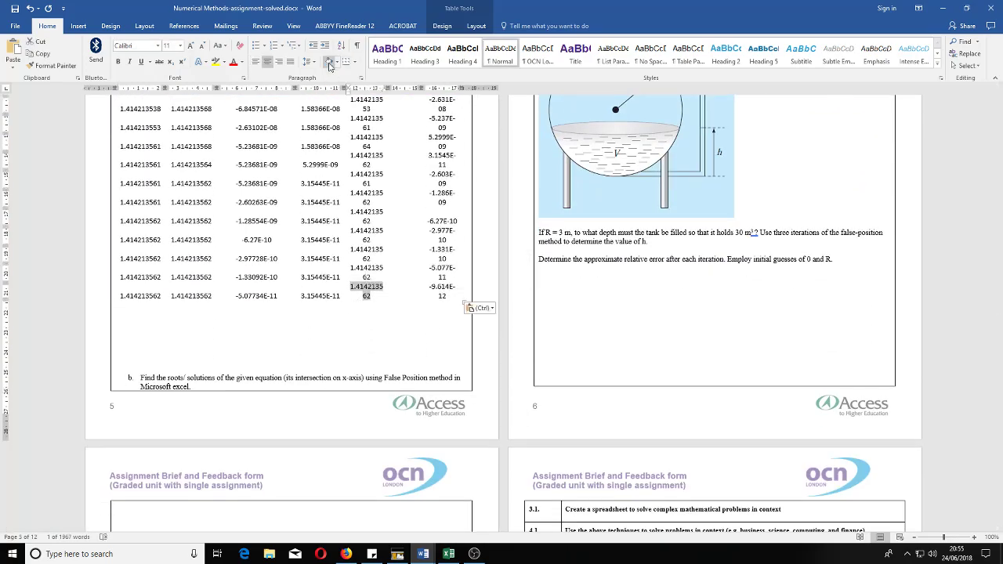
left_click(151, 324)
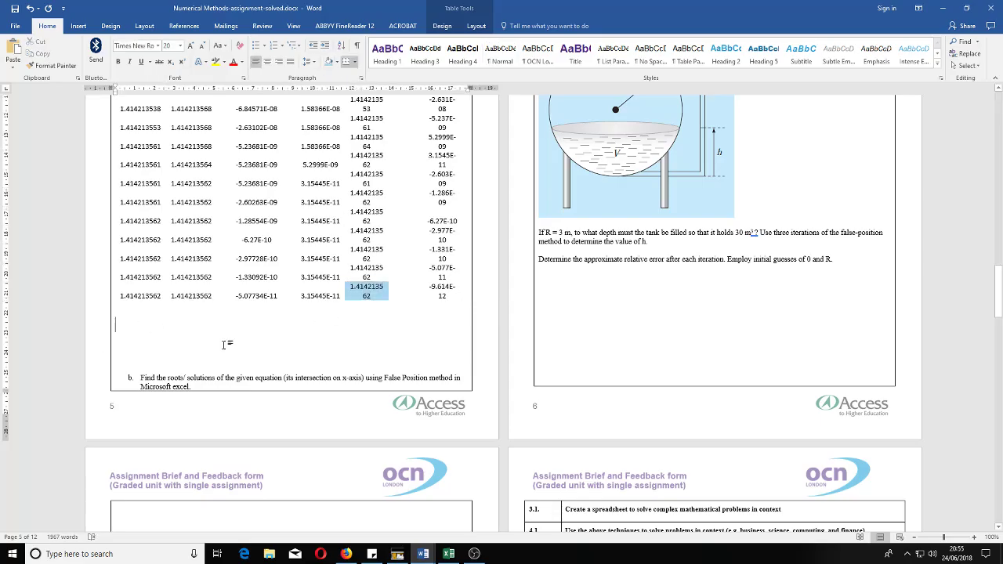
scroll(225, 345, "up", 10)
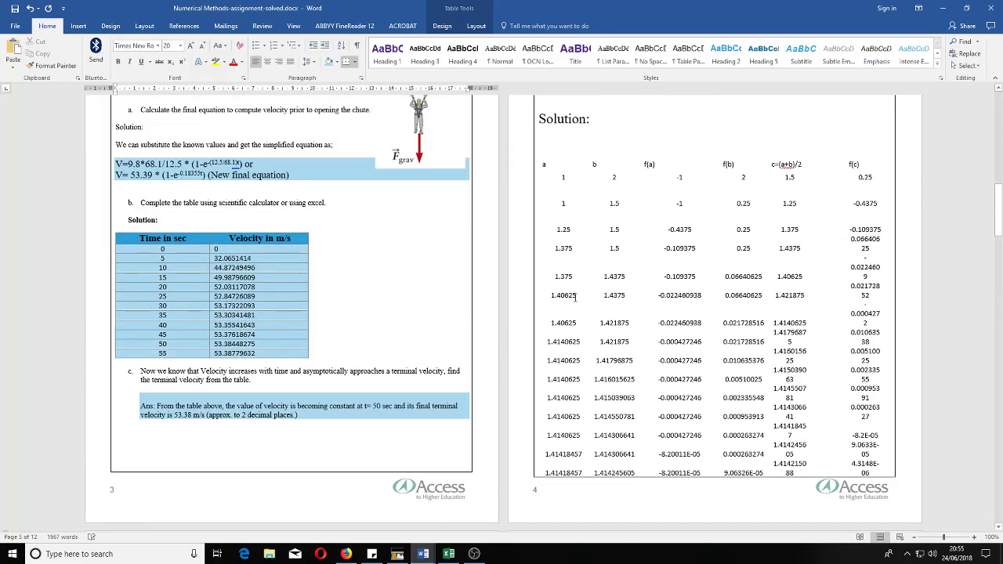
scroll(257, 388, "down", 10)
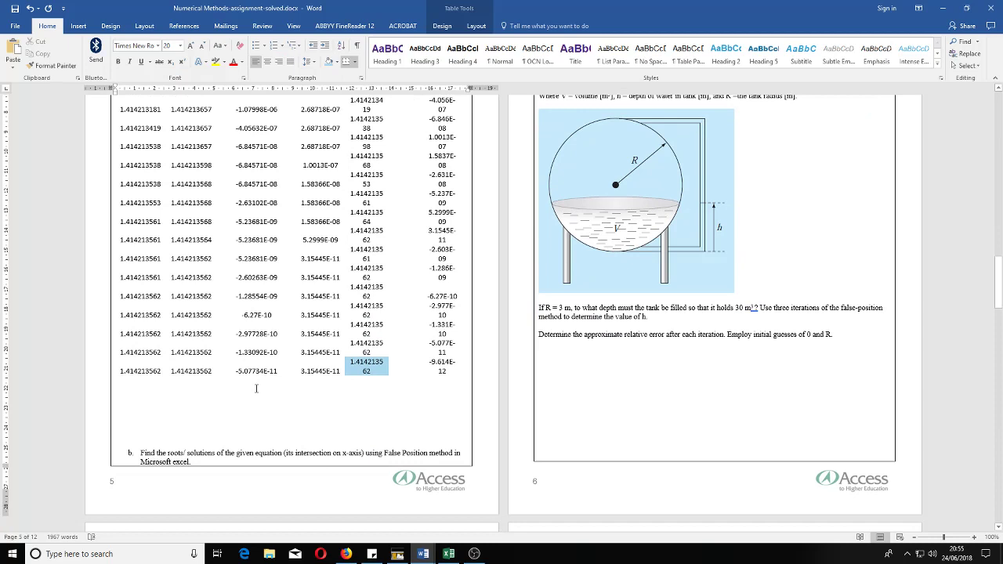
Type the sentence 'To find another root simply take a= -2 and b= -1' below the table
type("To fin")
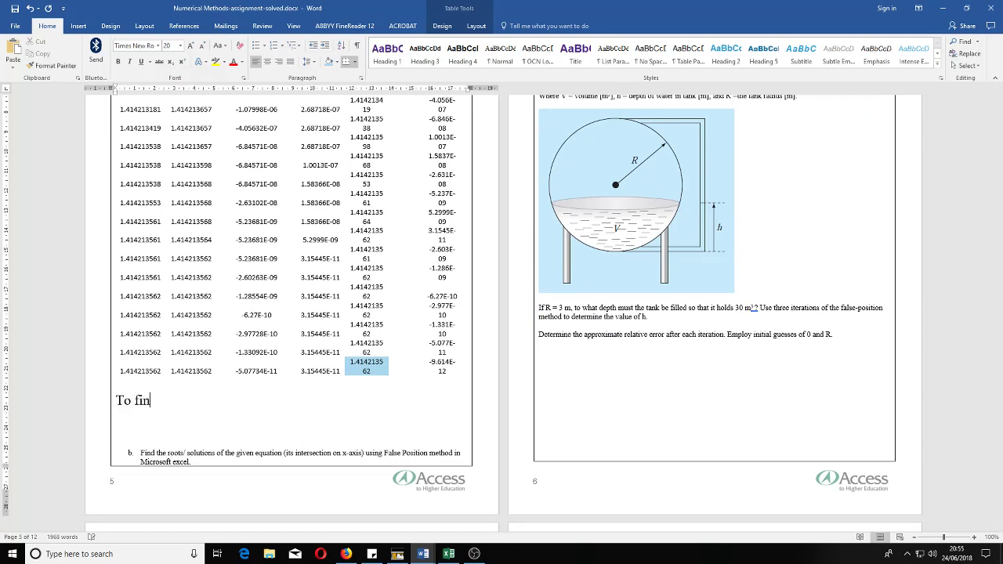
type("d another root simply take")
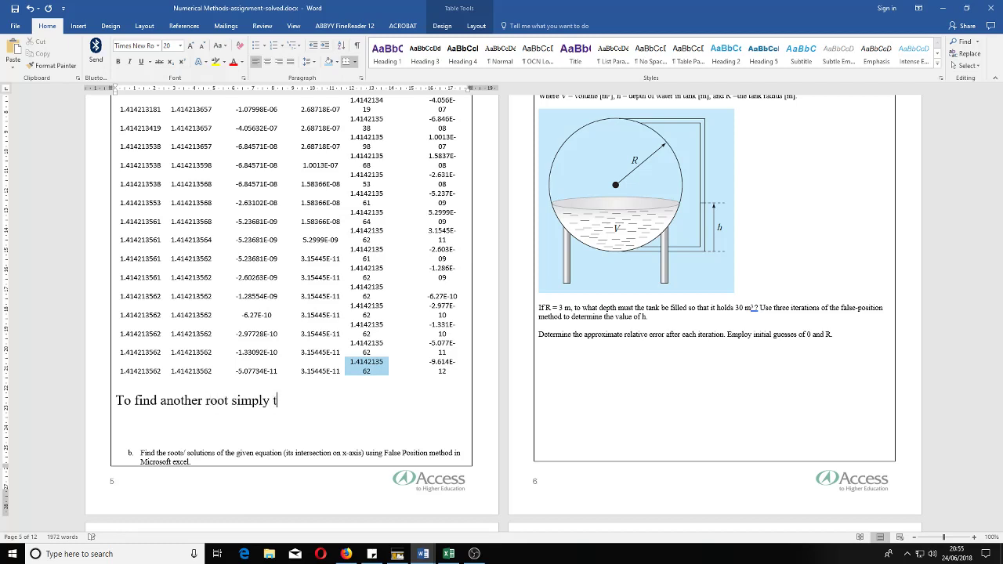
left_click(448, 553)
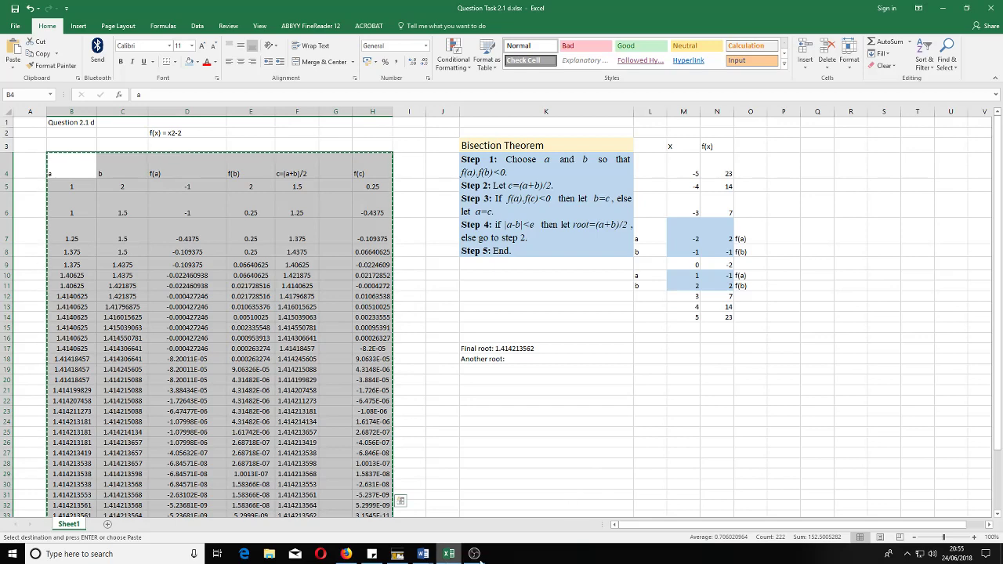
left_click(423, 554)
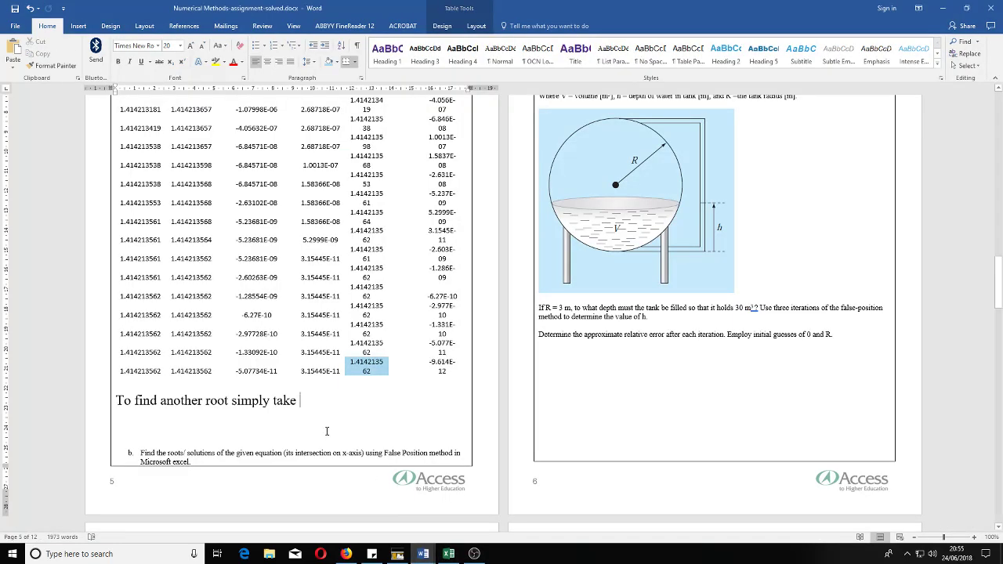
type("a= -2 and b=-")
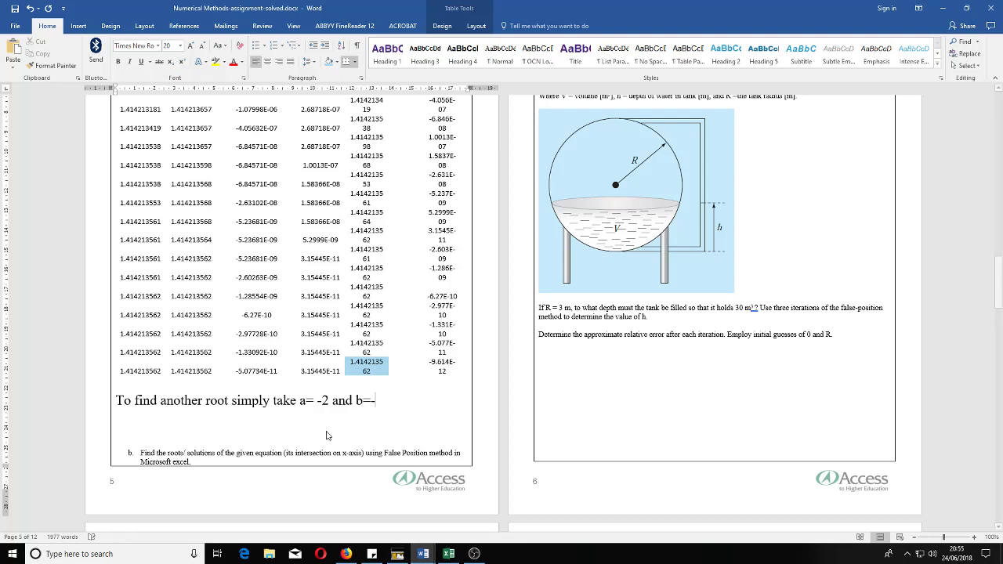
key("F12")
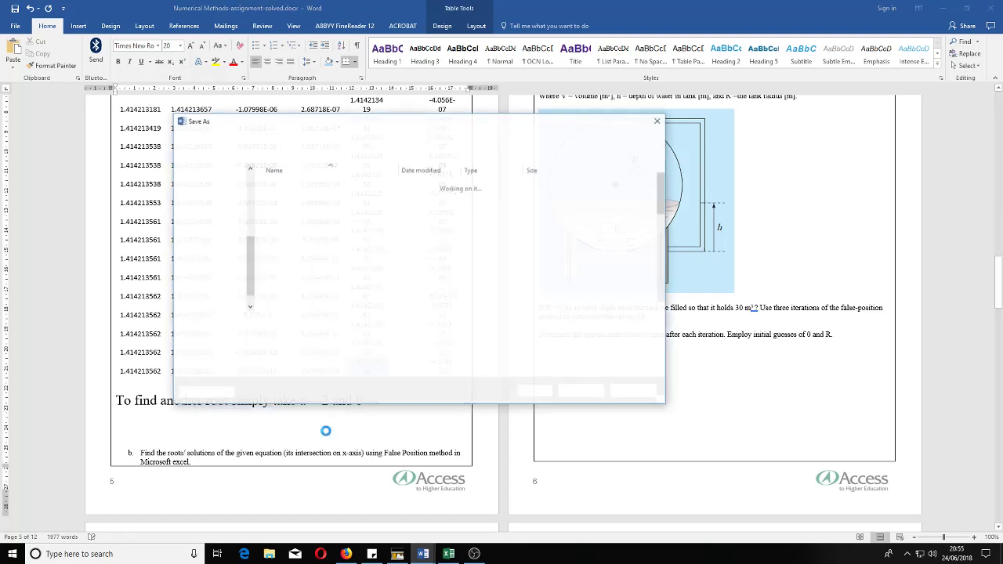
left_click(640, 390)
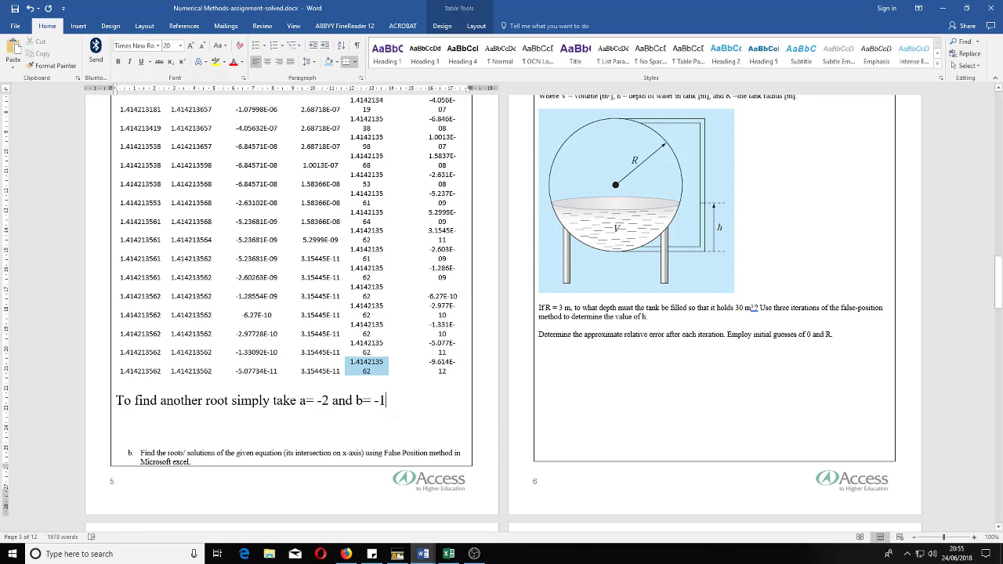
Move the sentence onto a new page, add blank lines below it, and save the document
left_click(116, 401)
key("ctrl+Return")
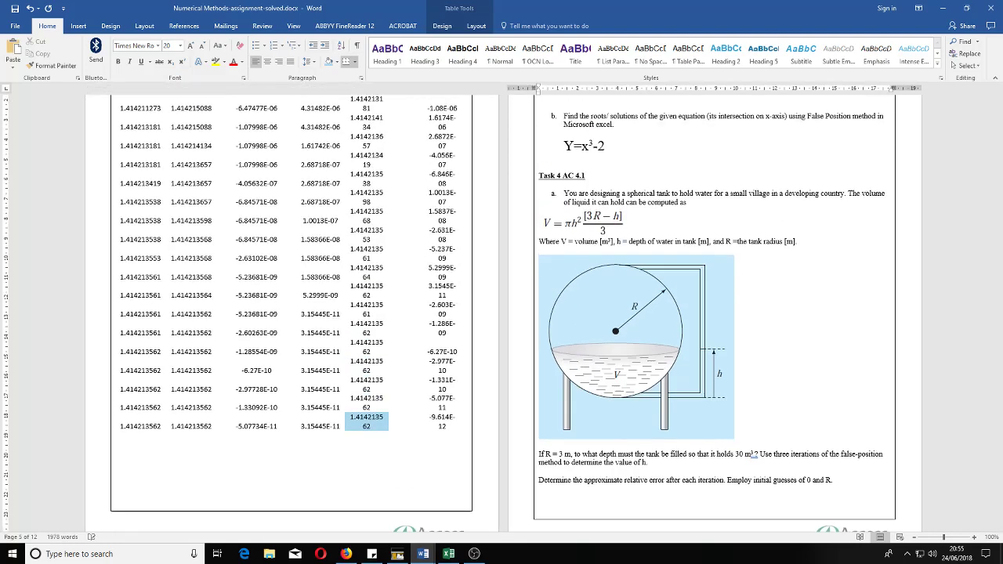
scroll(553, 272, "up", 3)
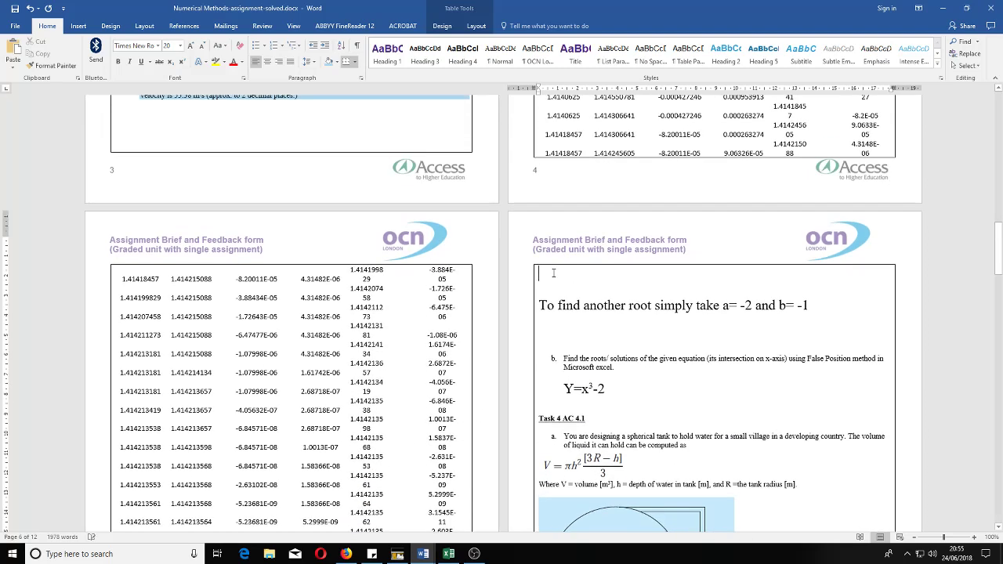
key("Delete")
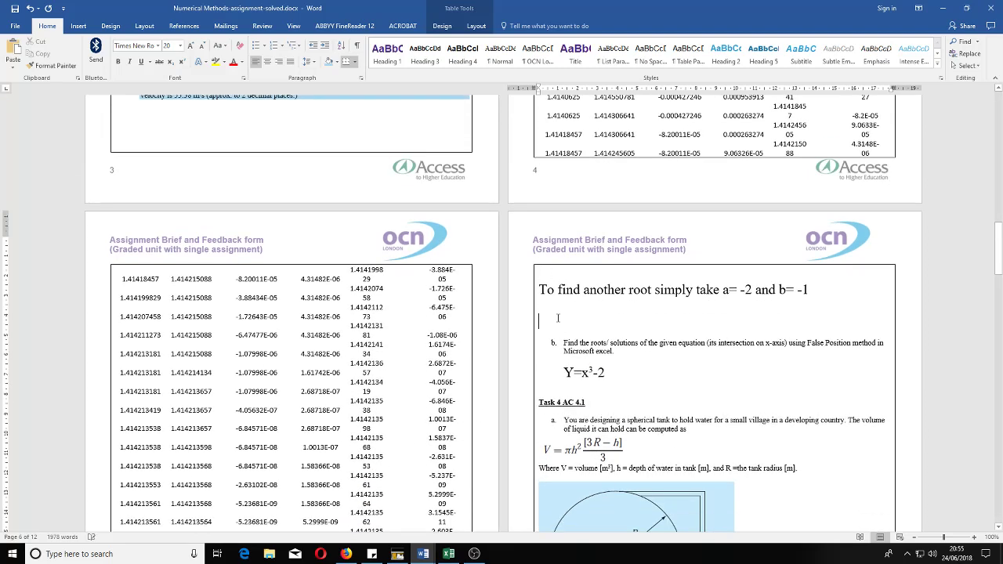
key("Return")
key("Return")
key("Return")
key("Return")
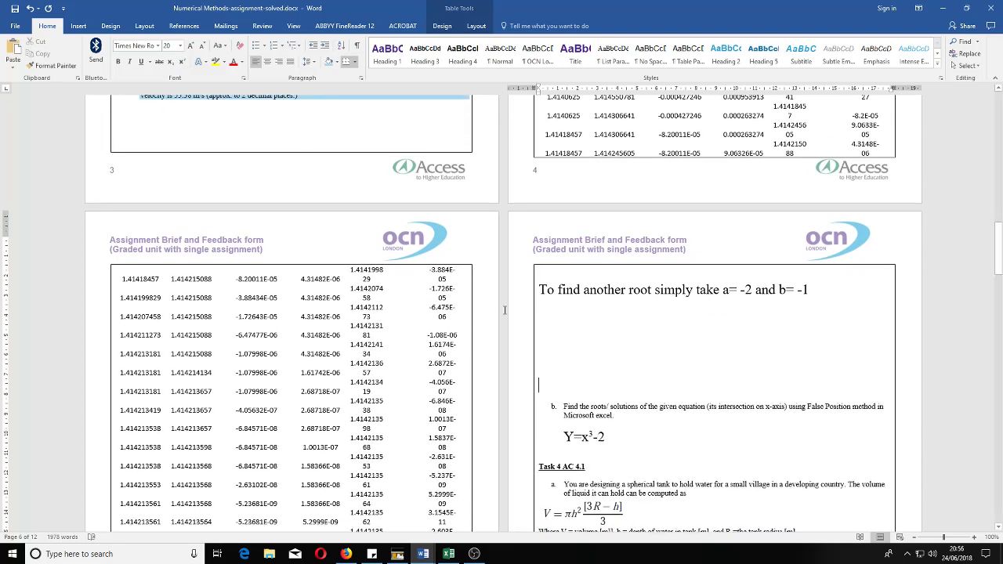
left_click(14, 8)
left_click(449, 554)
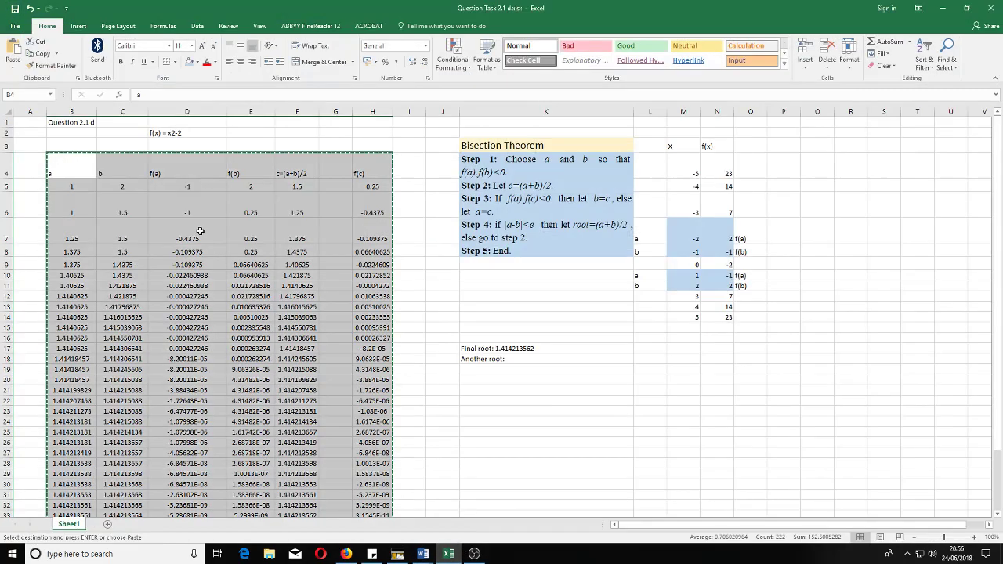
Enter a = -2 in B5 and b = -1 in C5 so the table recalculates
left_click(127, 210)
left_click(76, 188)
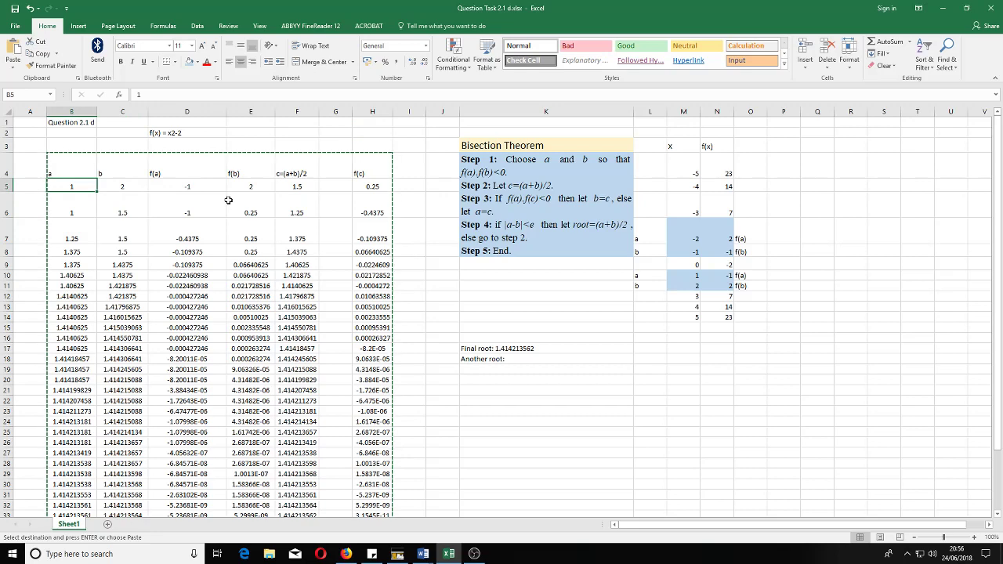
type("-2")
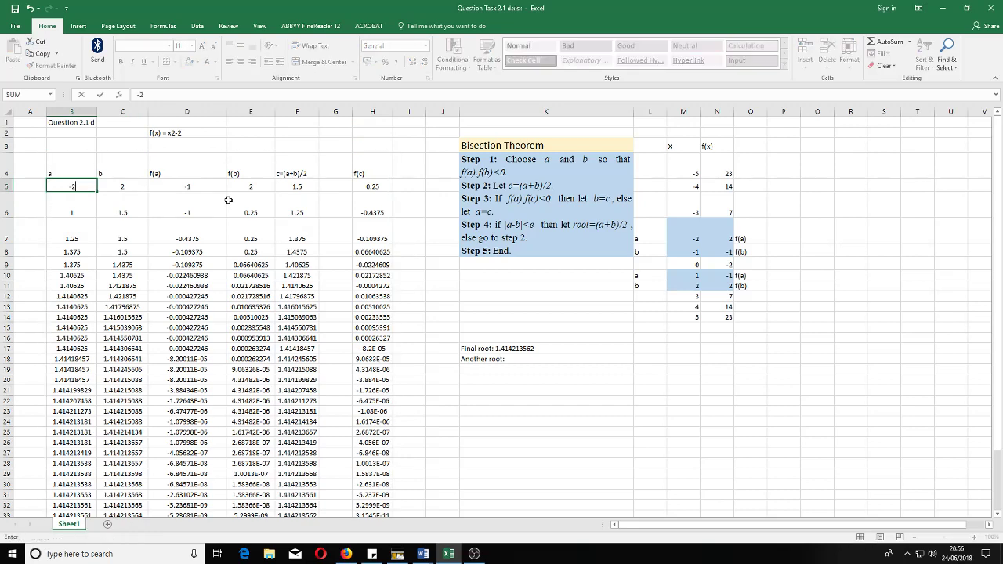
left_click(129, 183)
type("-1")
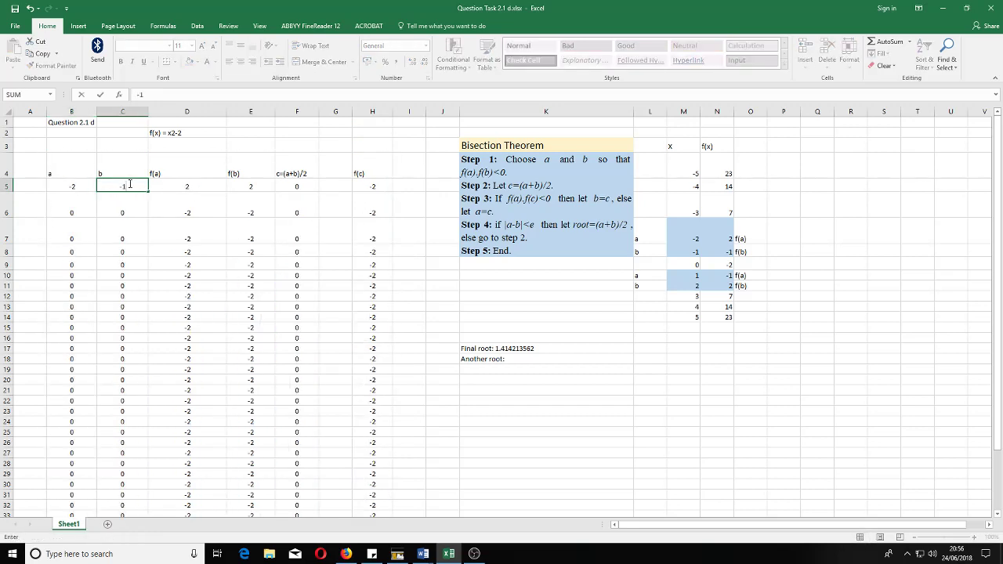
left_click(327, 263)
Confirm F40 converges to -1.41421356 and copy the recalculated table B4:H40
scroll(387, 316, "down", 4)
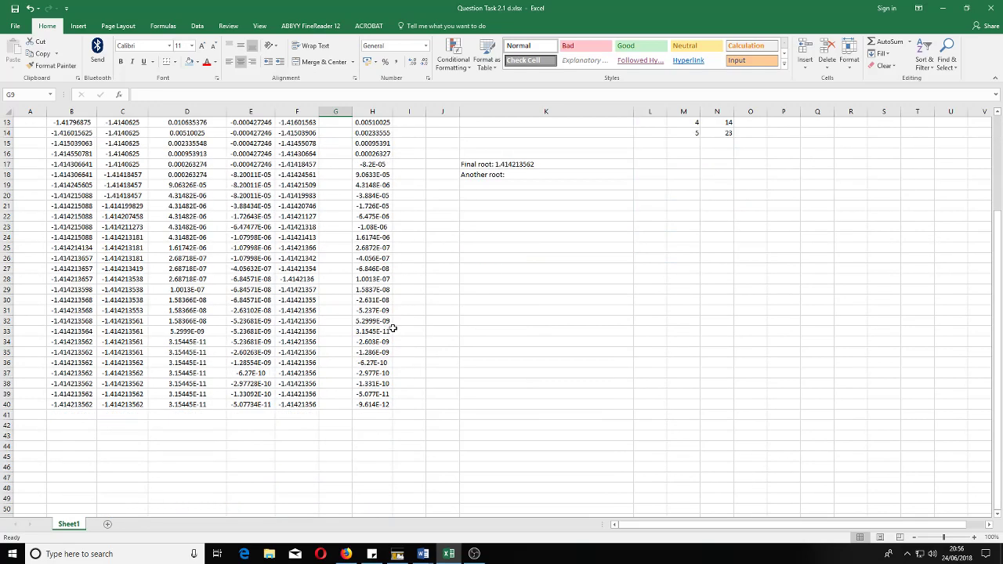
scroll(335, 424, "up", 3)
scroll(336, 424, "down", 5)
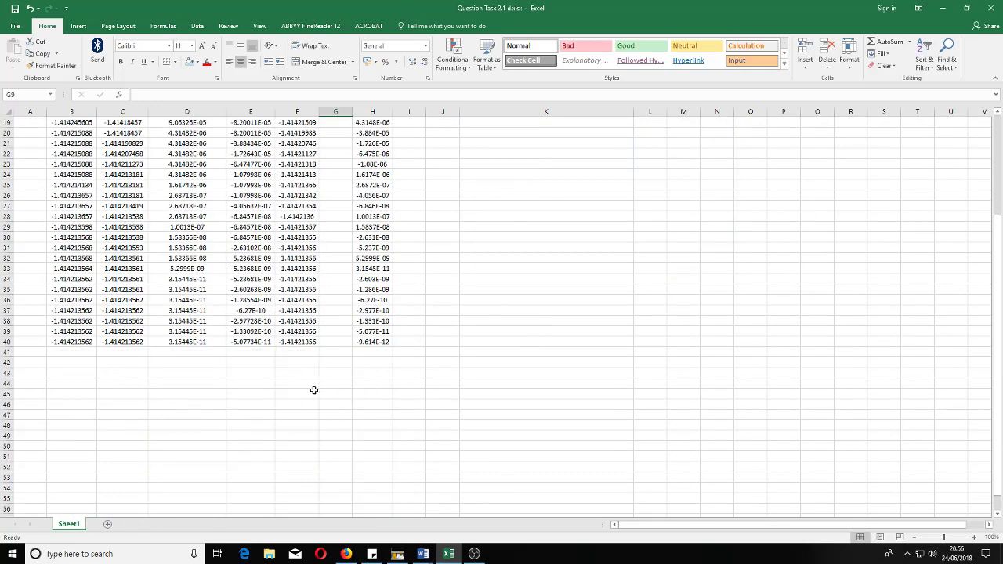
left_click(296, 342)
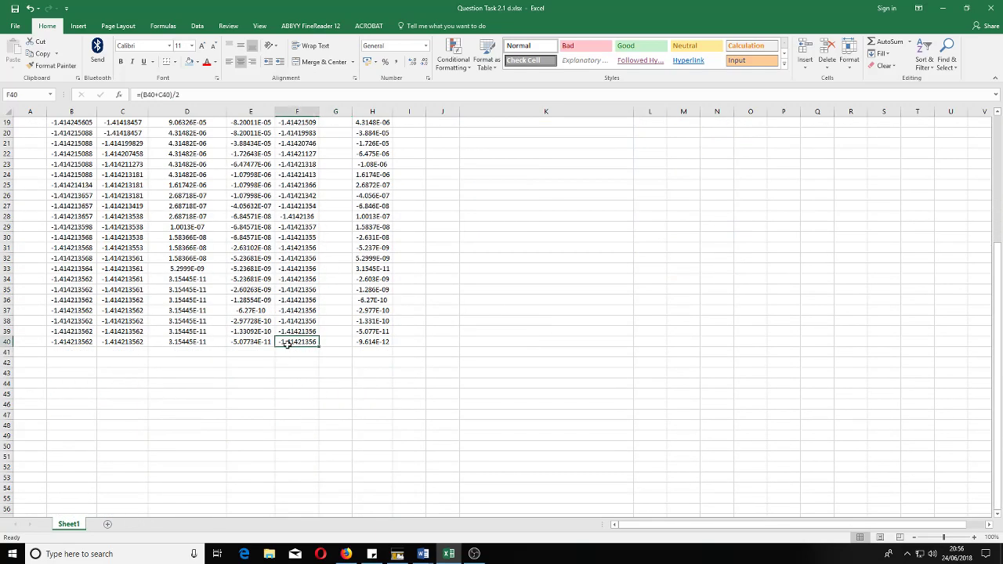
left_click(379, 394)
scroll(320, 360, "up", 6)
scroll(320, 359, "down", 4)
scroll(468, 333, "up", 4)
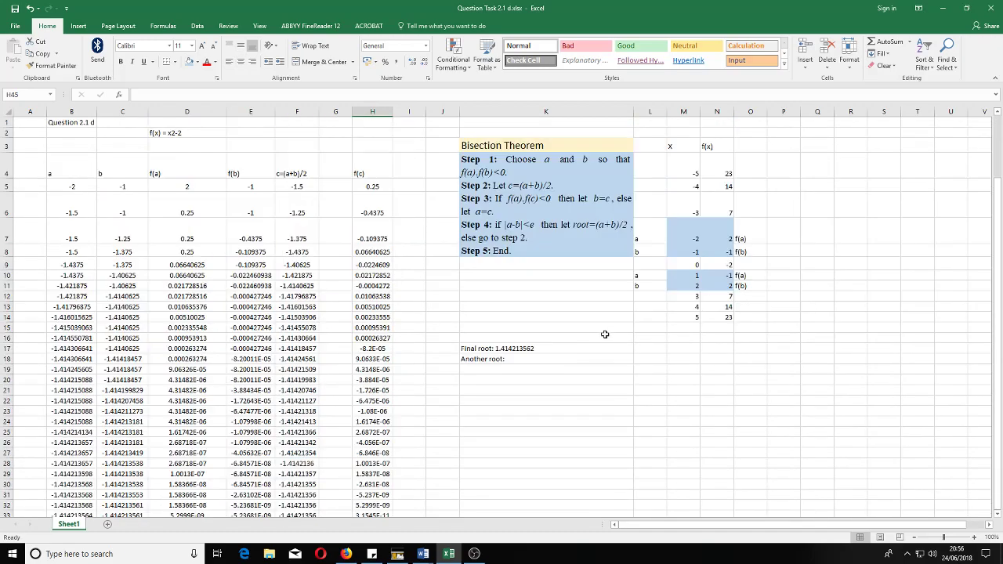
left_click_drag(59, 173, 368, 522)
left_click_drag(367, 500, 368, 501)
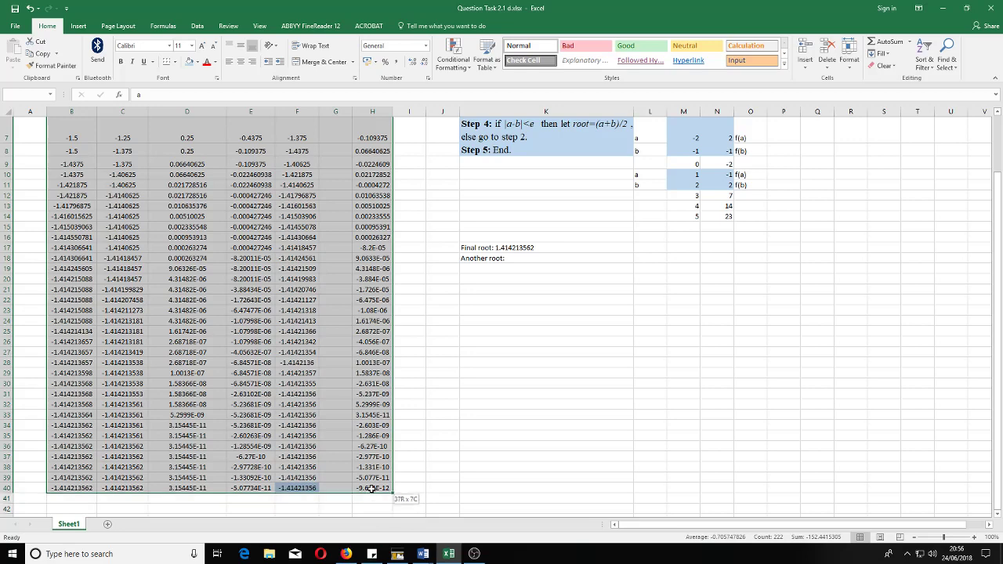
key("ctrl+c")
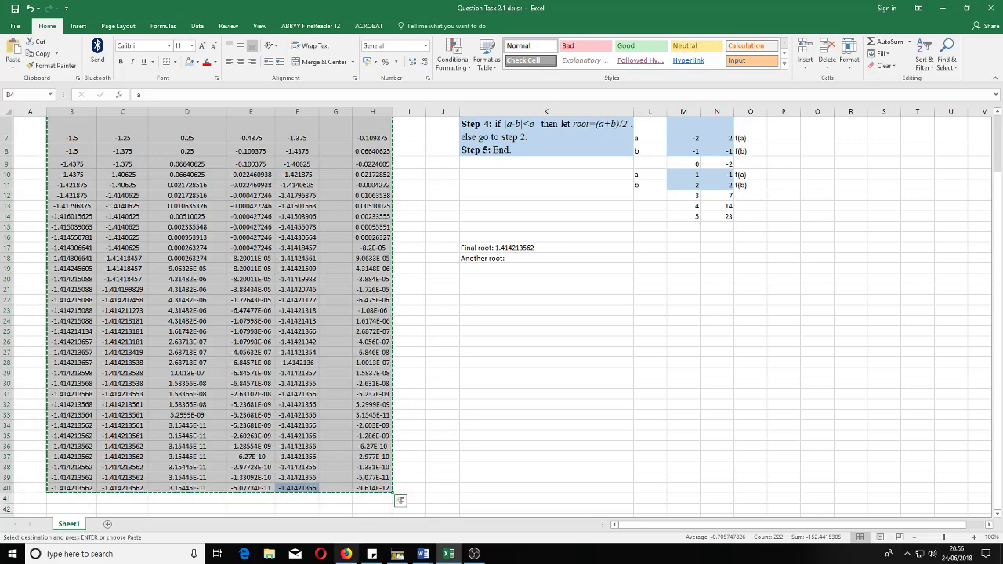
Paste the copied a=-2, b=-1 bisection table below the new sentence in Word
left_click(423, 554)
left_click(481, 513)
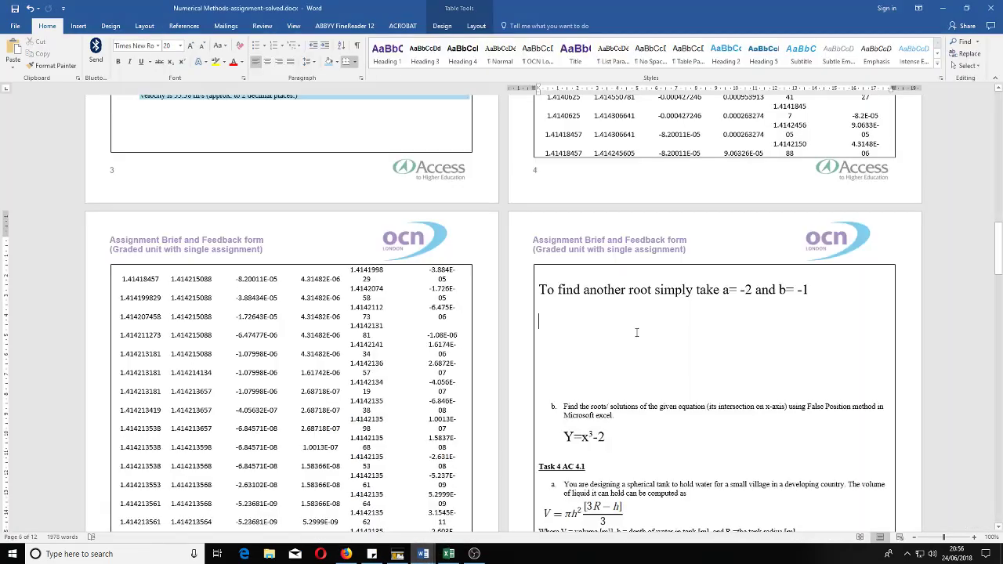
left_click(586, 329)
key("ctrl+v")
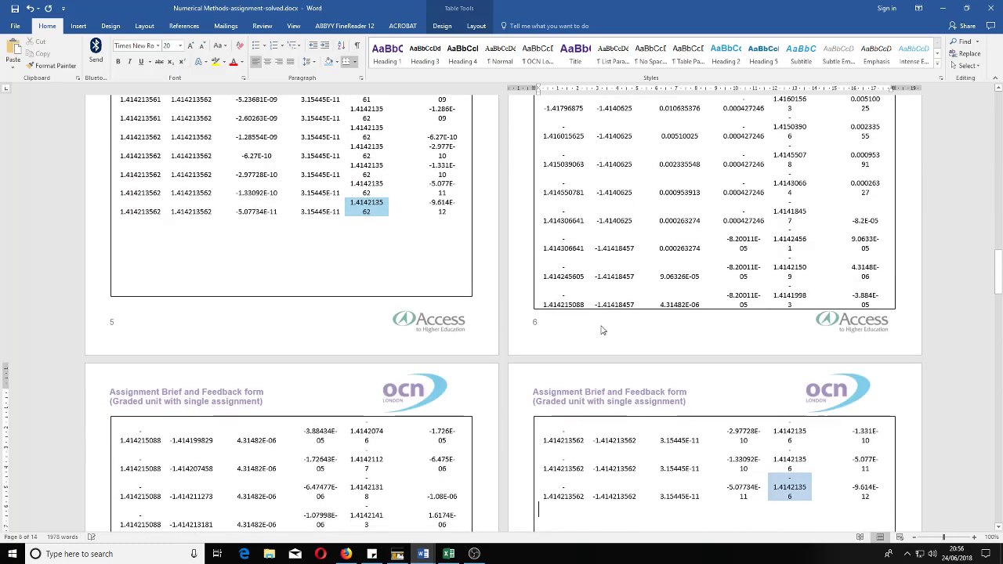
Remove the extra blank lines after the pasted table and select part b's Y=x³-2 question
scroll(602, 331, "down", 4)
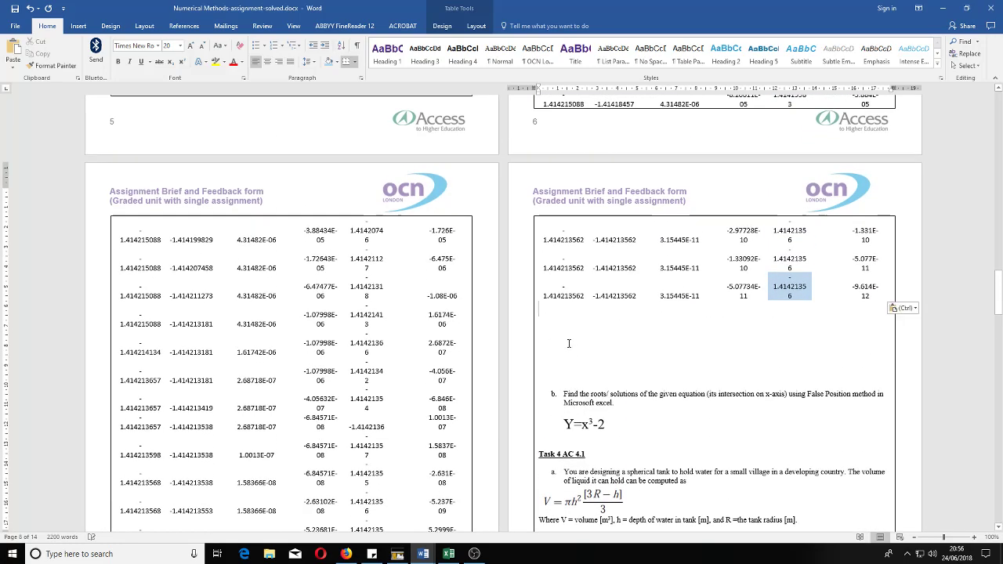
left_click(558, 334)
key("Delete")
key("Delete")
key("Delete")
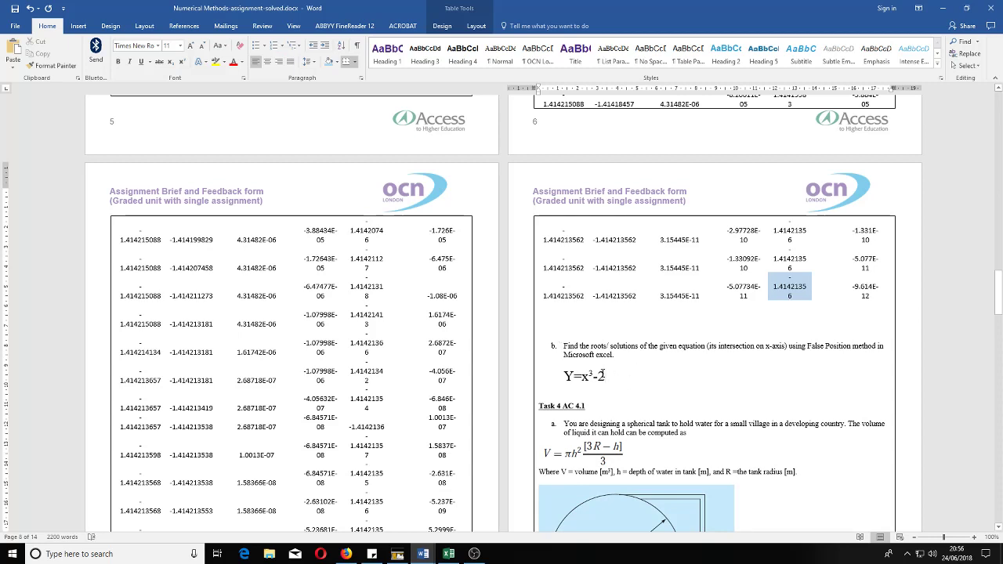
left_click_drag(602, 375, 562, 346)
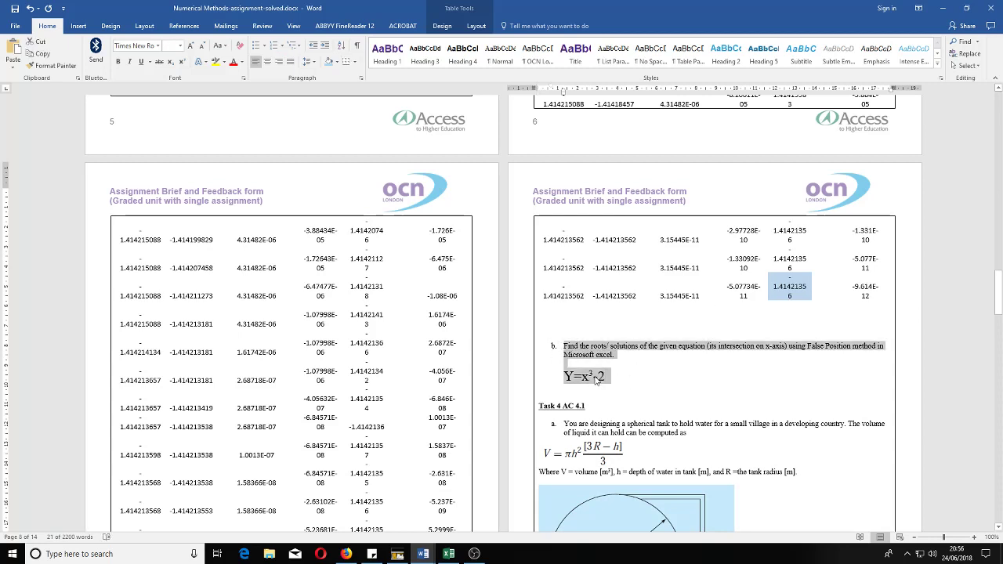
left_click(448, 553)
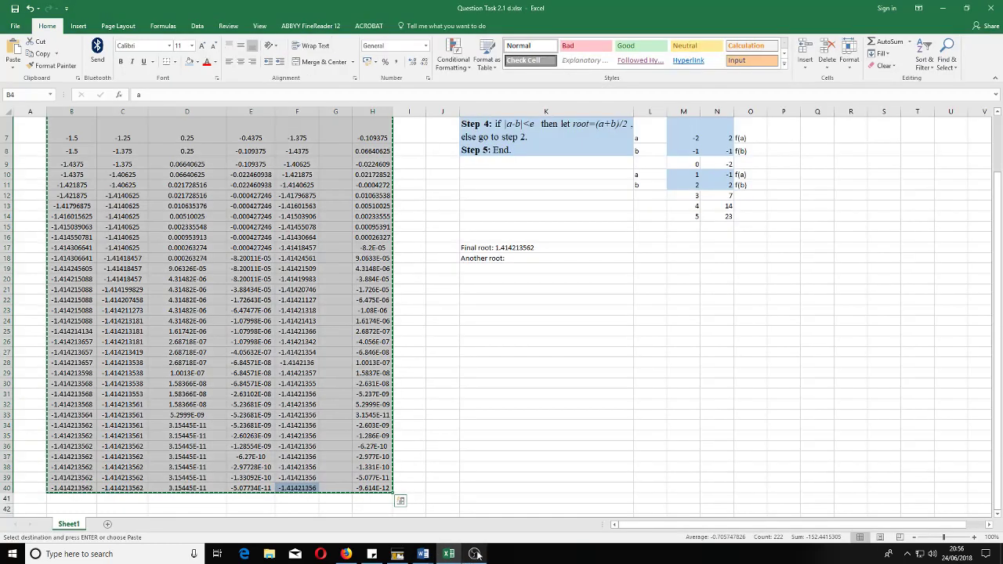
left_click(174, 131)
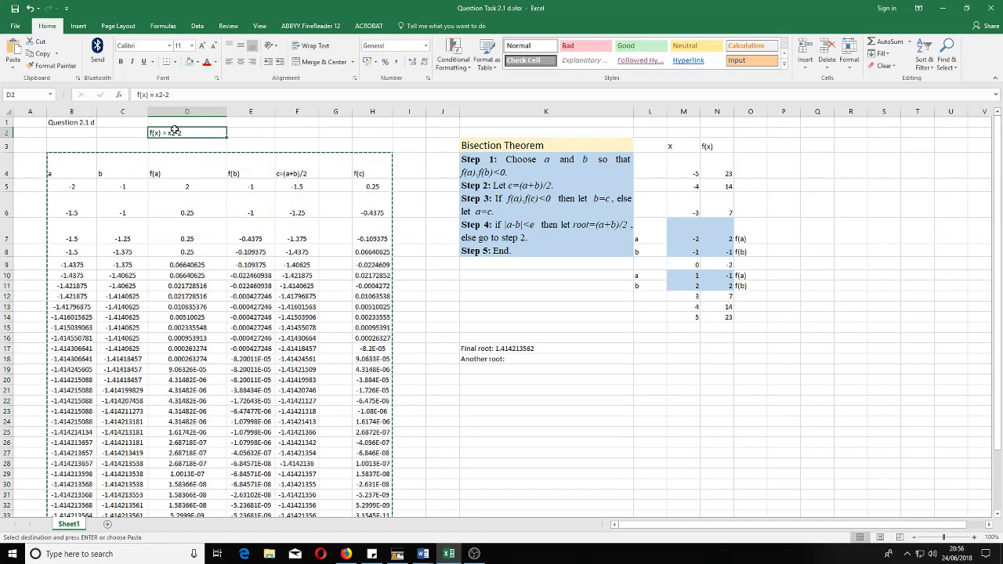
left_click(185, 184)
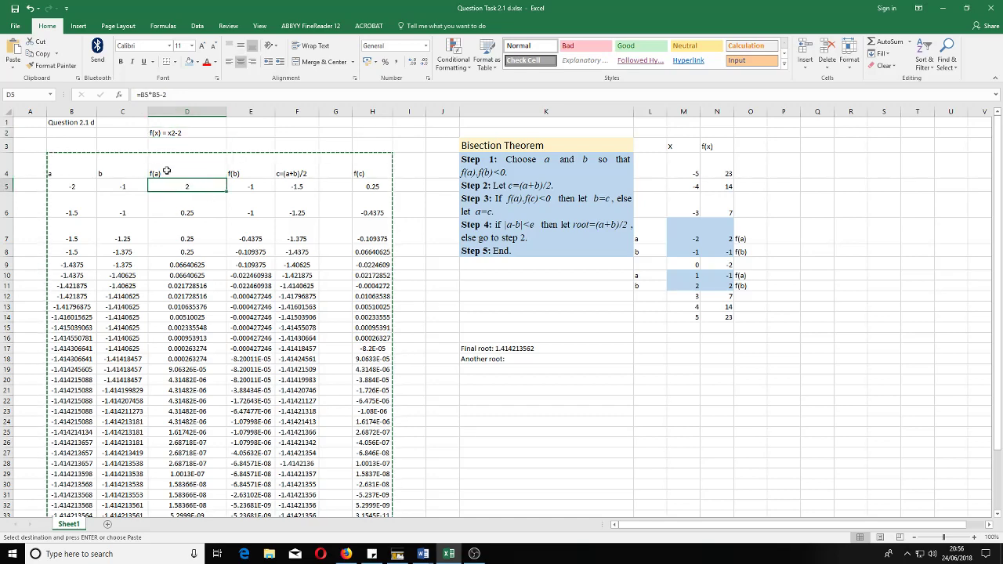
double_click(181, 132)
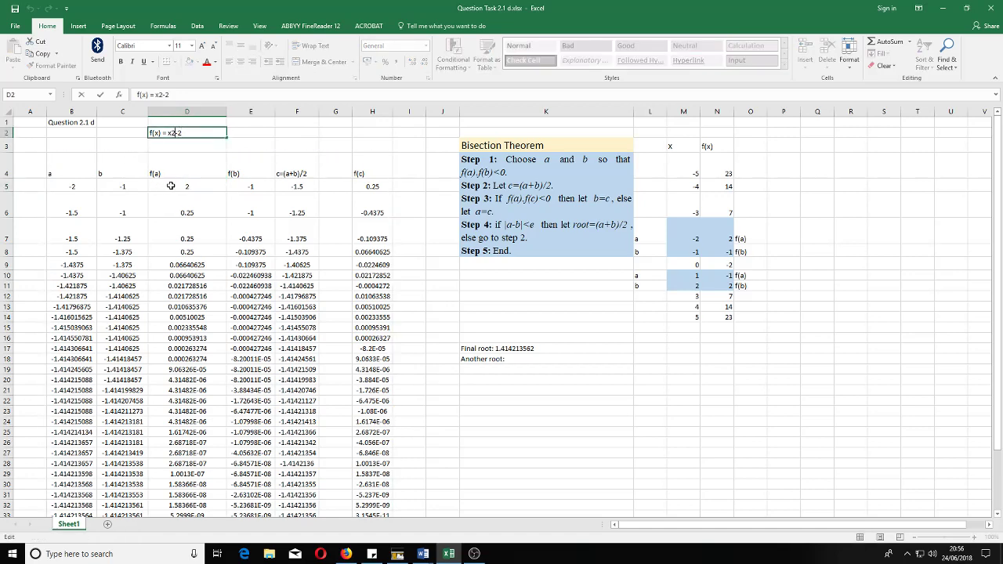
key("Return")
key("Down")
key("Down")
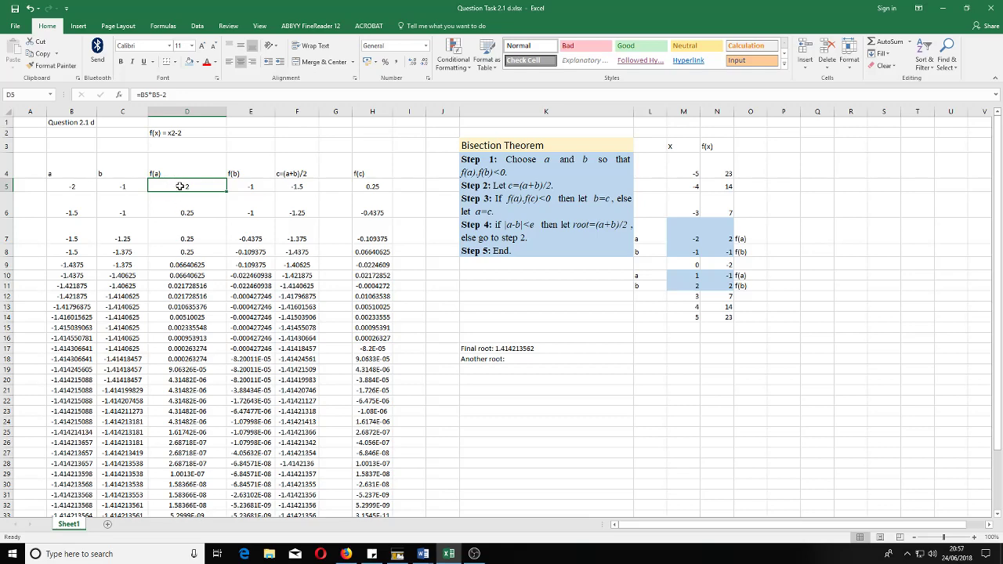
scroll(235, 253, "down", 4)
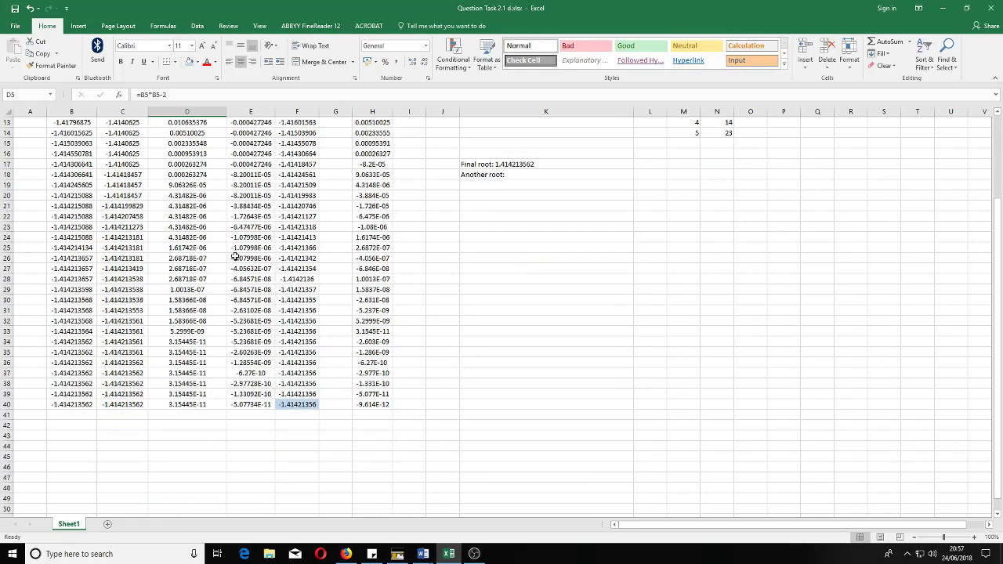
scroll(232, 253, "up", 4)
left_click_drag(672, 144, 752, 325)
Type the heading 'Finding the range in which the roots lie' in M2 above the x/f(x) table
left_click(690, 129)
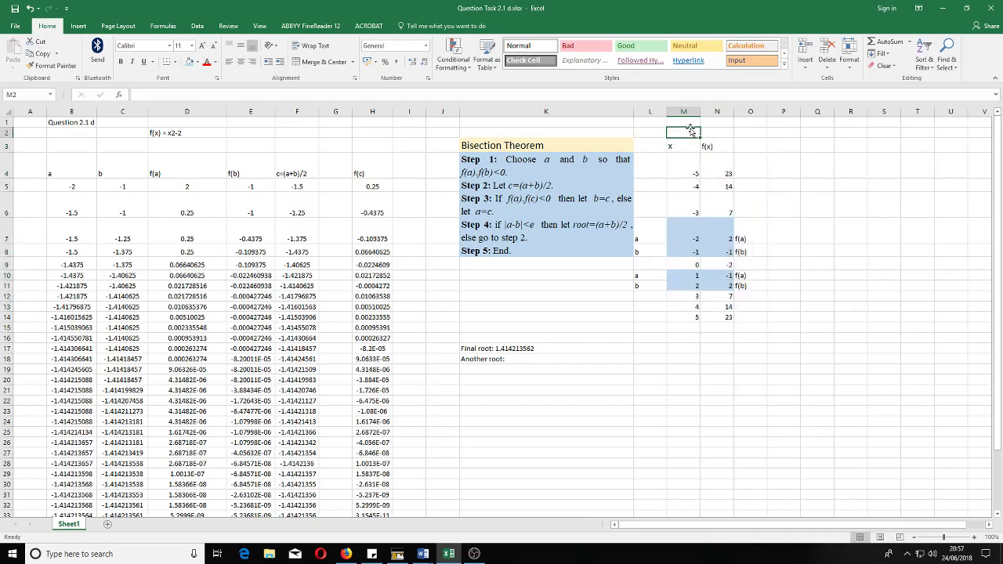
type("To fin")
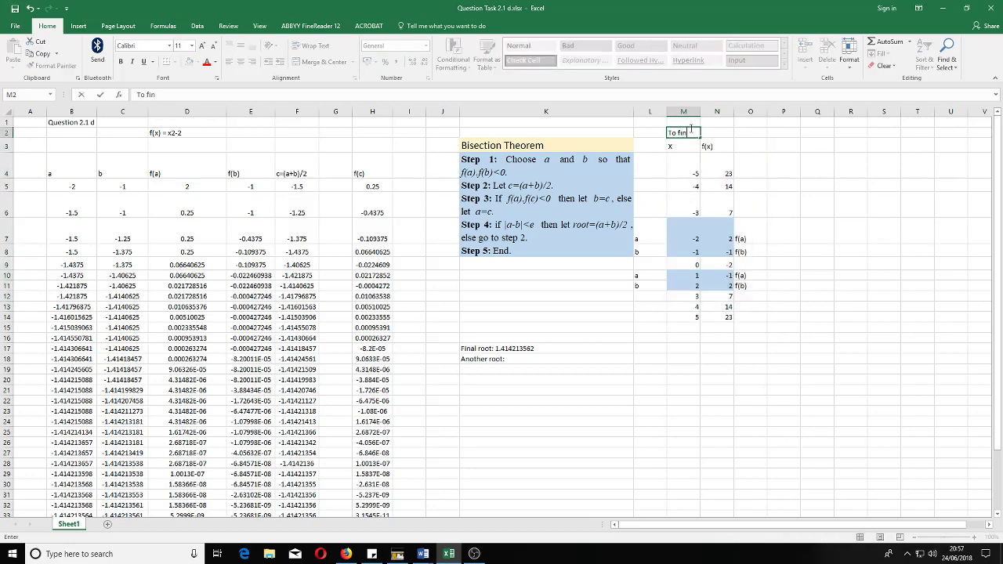
type("d t")
key("BackSpace")
key("BackSpace")
key("BackSpace")
key("BackSpace")
key("BackSpace")
key("BackSpace")
key("BackSpace")
key("BackSpace")
key("BackSpace")
key("BackSpace")
key("BackSpace")
key("BackSpace")
key("BackSpace")
key("BackSpace")
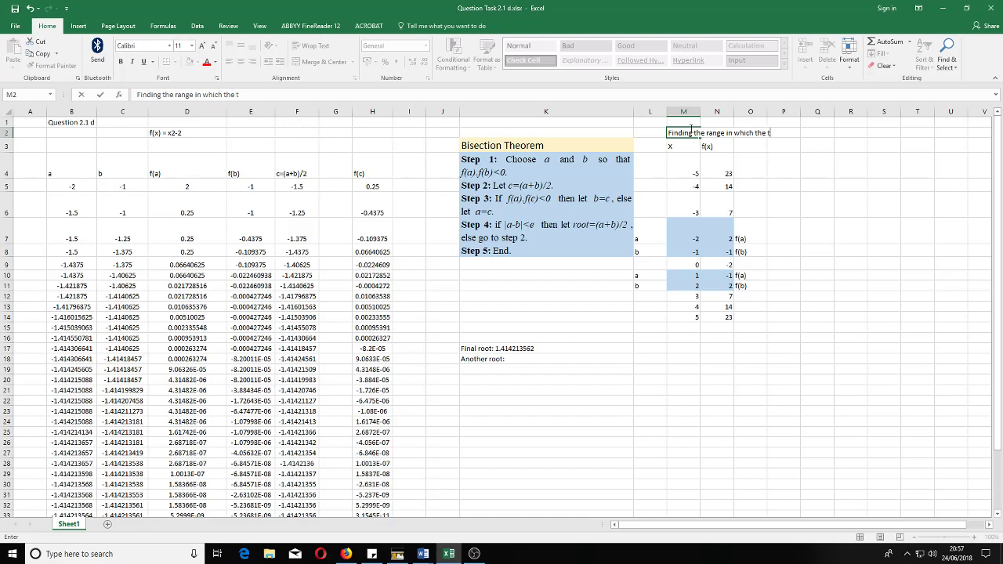
type("roo")
key("BackSpace")
key("BackSpace")
key("BackSpace")
left_click(777, 210)
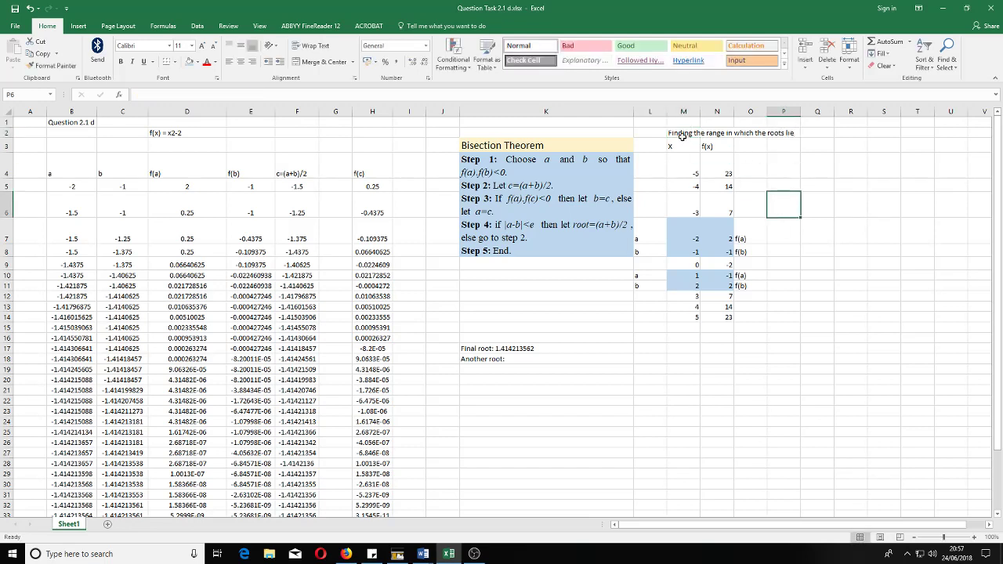
Copy the titled range table M2:P14 for the Word assignment
left_click_drag(676, 131, 784, 324)
key("ctrl+c")
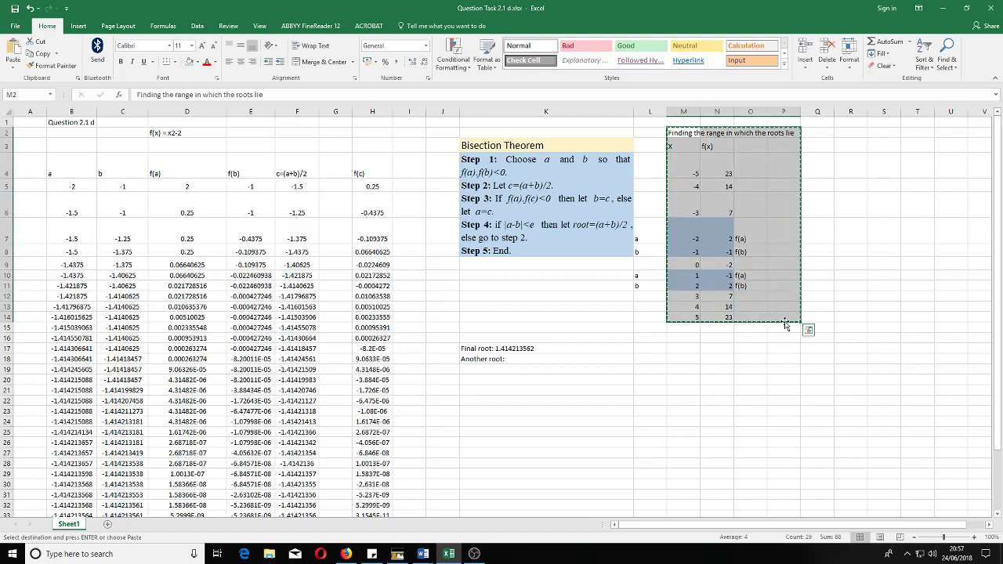
left_click(423, 554)
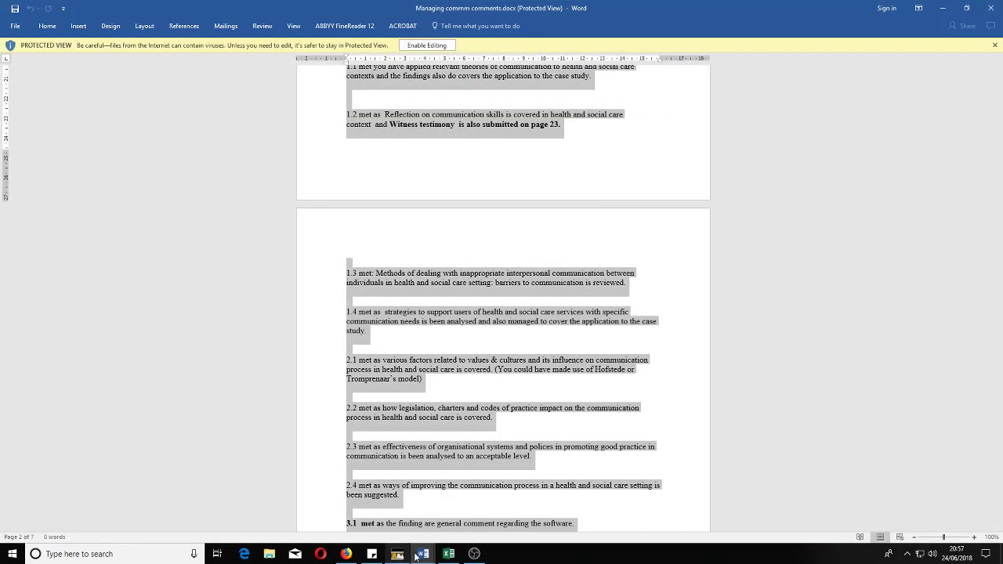
Paste the titled x/f(x) range table on a new line after Task 3's Solution:
mouse_move(430, 553)
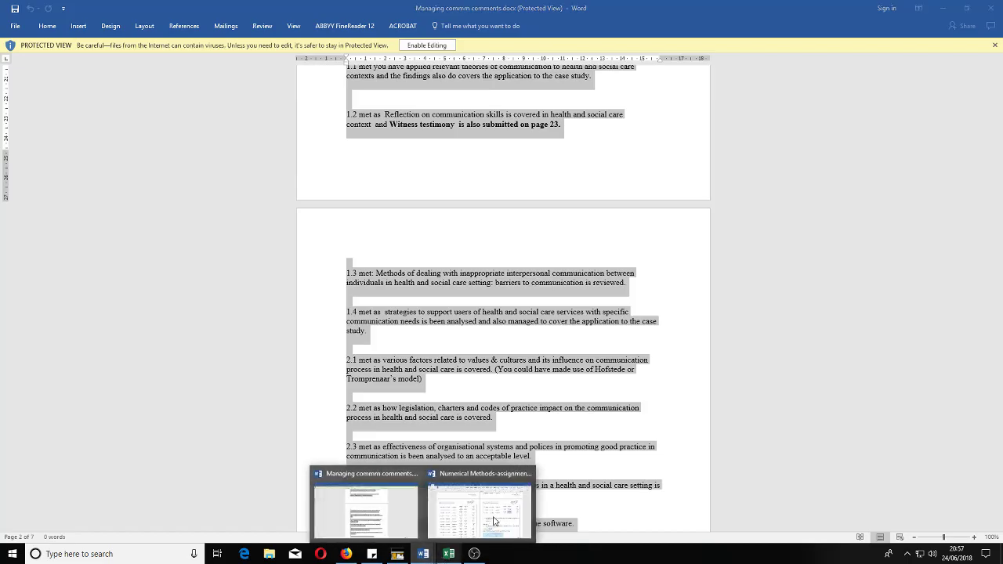
left_click(480, 505)
scroll(546, 418, "up", 15)
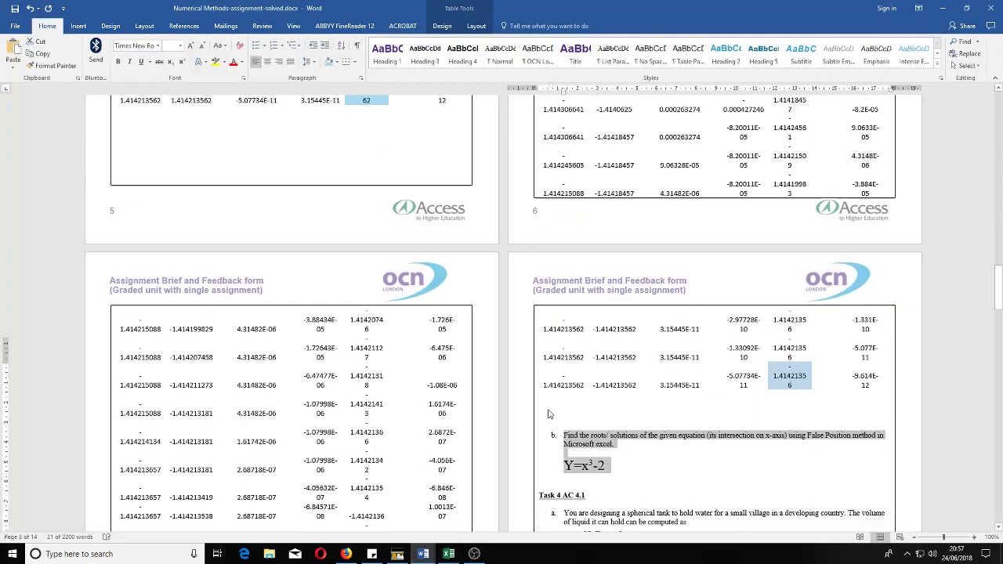
scroll(299, 319, "up", 5)
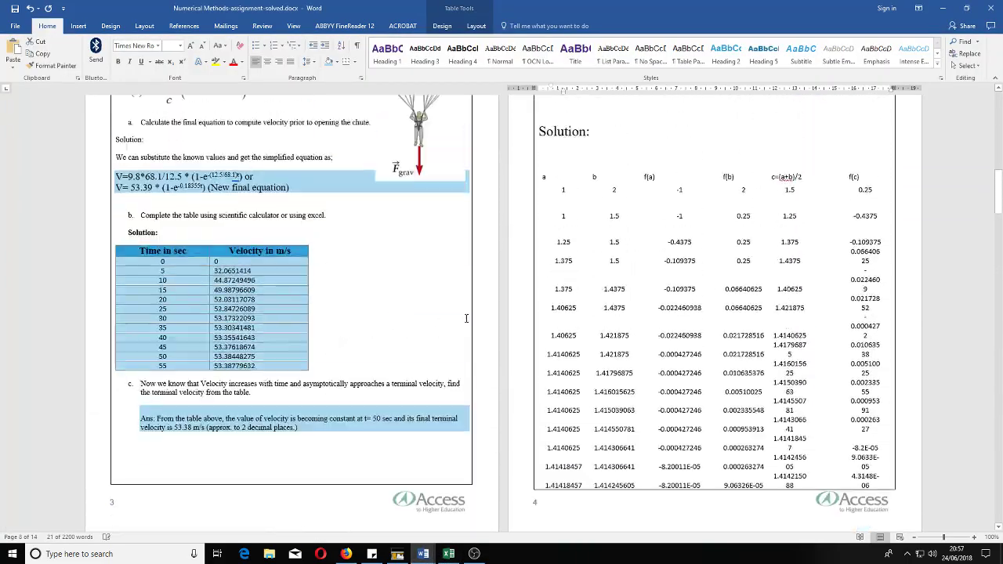
left_click(601, 311)
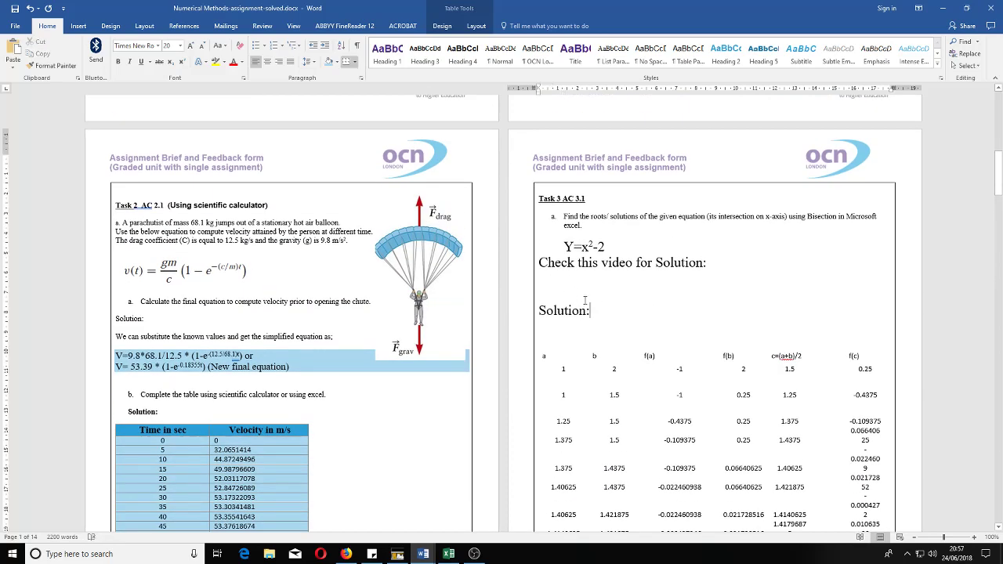
key("Return")
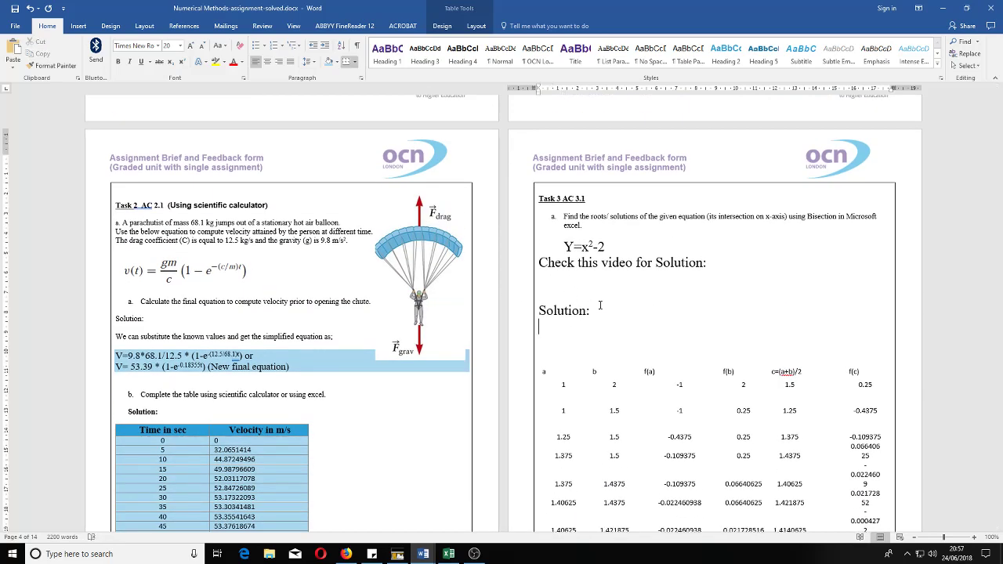
key("ctrl+v")
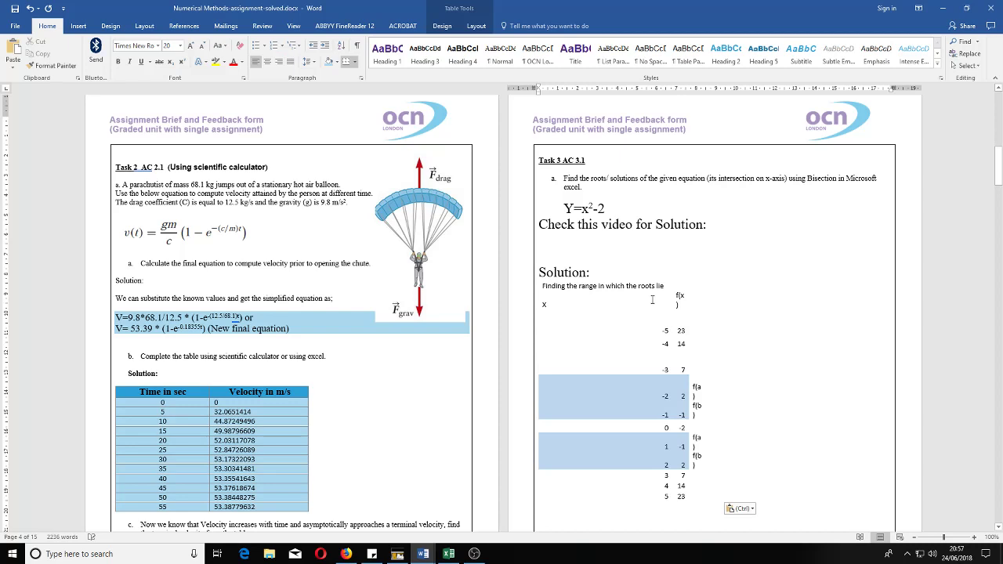
left_click(595, 312)
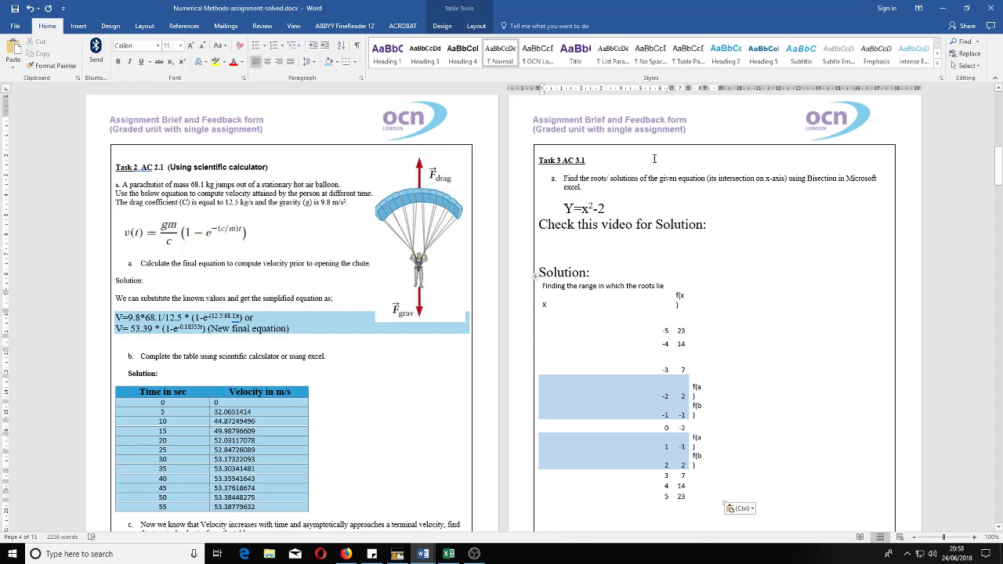
Widen the range table's columns on the ruler and delete the blank line below it
mouse_move(672, 89)
left_mouse_down()
mouse_move(648, 92)
mouse_move(717, 92)
left_mouse_up()
scroll(655, 384, "down", 3)
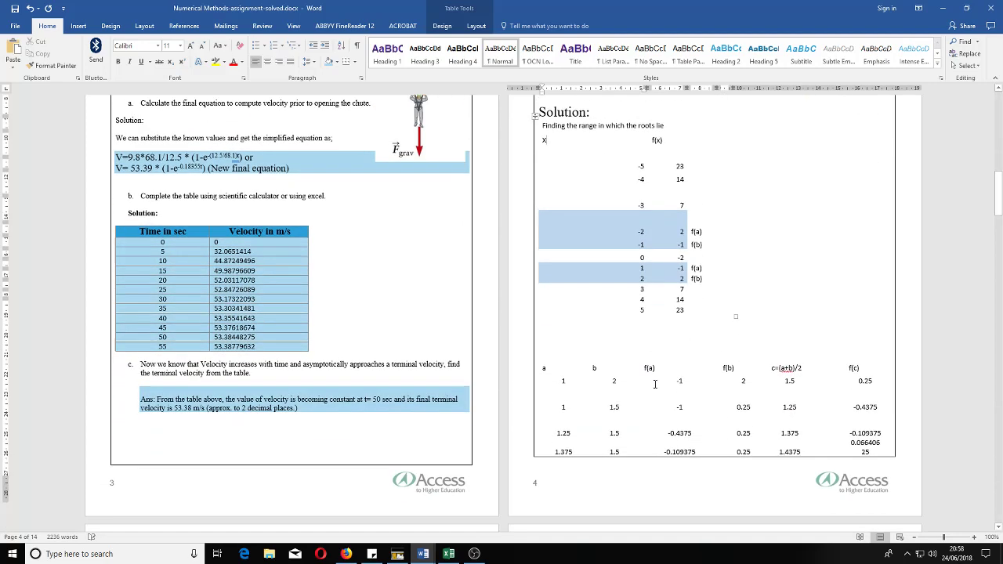
left_click(593, 317)
key("Delete")
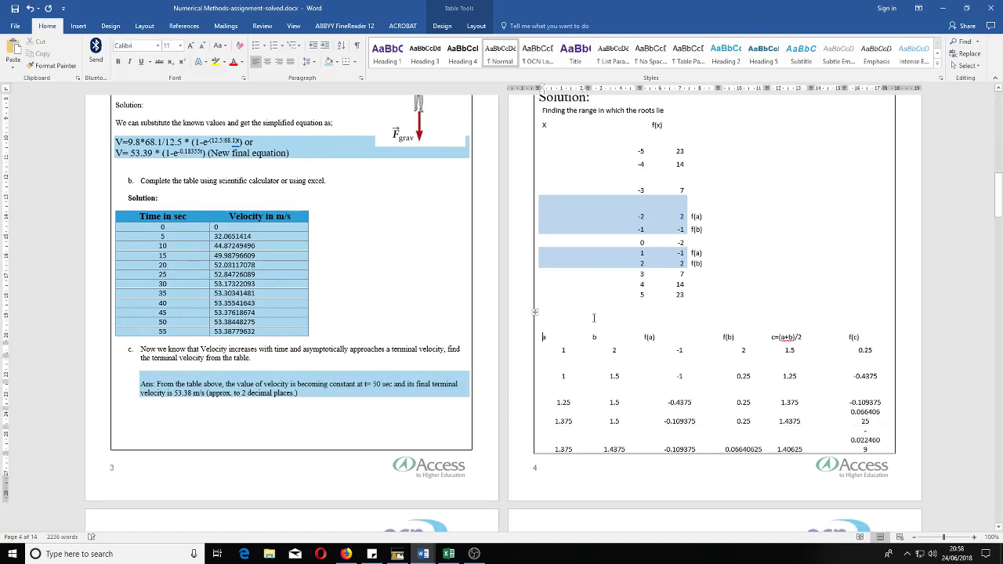
Delete the blank lines above 'To find another root', shortening the document to 14 pages
scroll(738, 351, "down", 9)
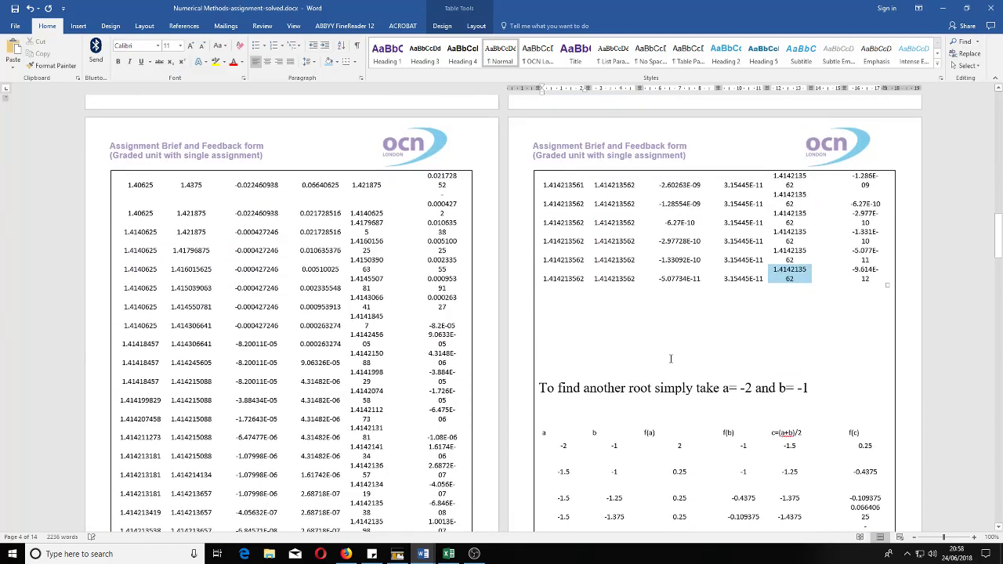
left_click(561, 305)
key("Delete")
key("Delete")
key("Delete")
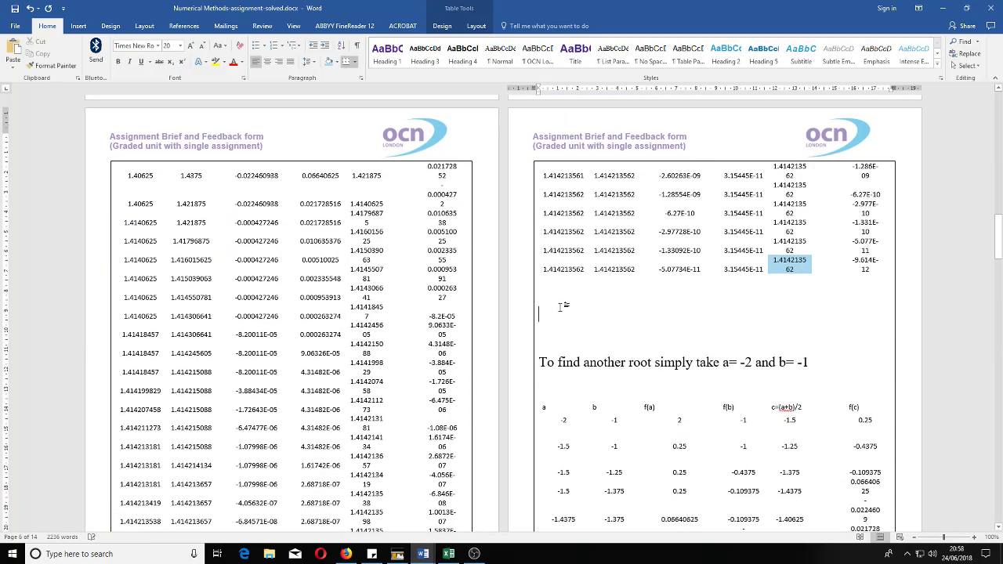
scroll(548, 321, "down", 7)
scroll(537, 338, "down", 10)
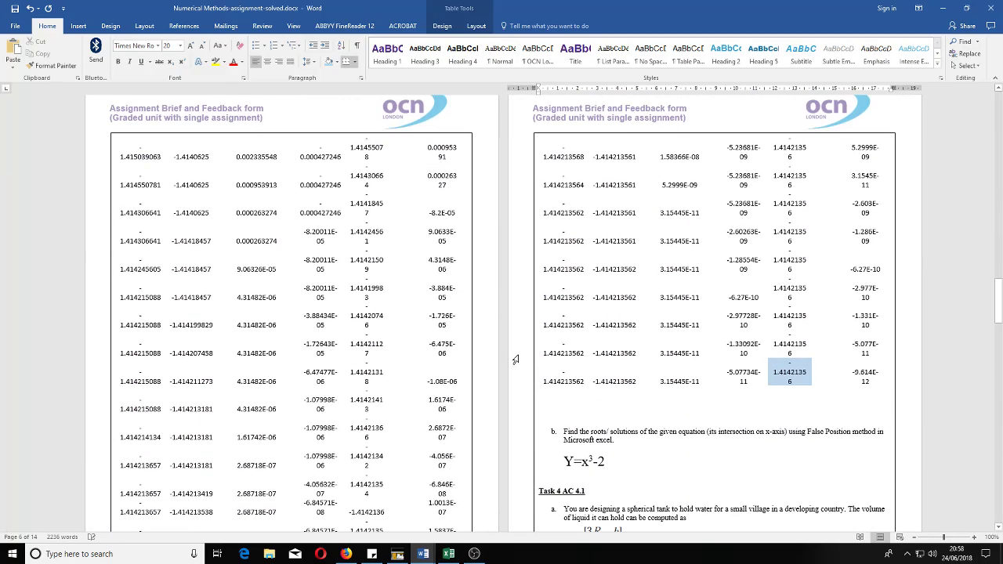